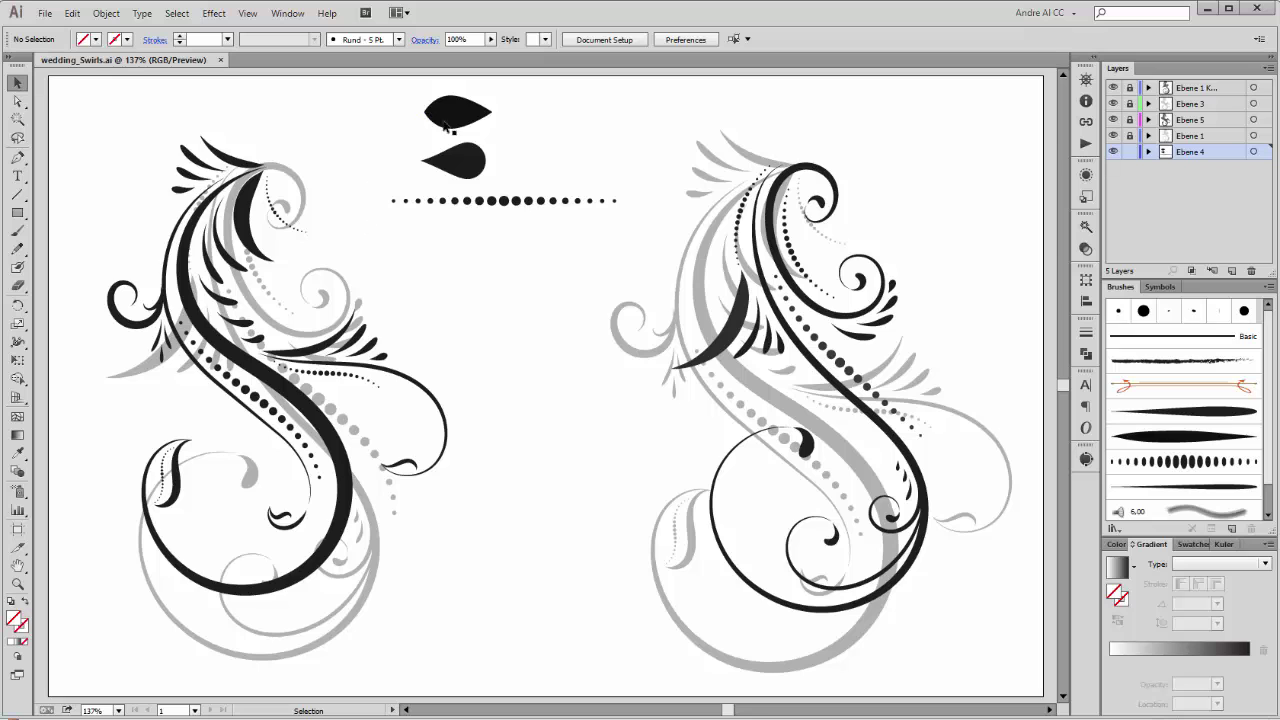
Draw a flat ellipse about 22.3 by 10.2 mm beside the upper leaf shape and fill it with black
drag(352, 242, 700, 80)
drag(668, 472, 626, 271)
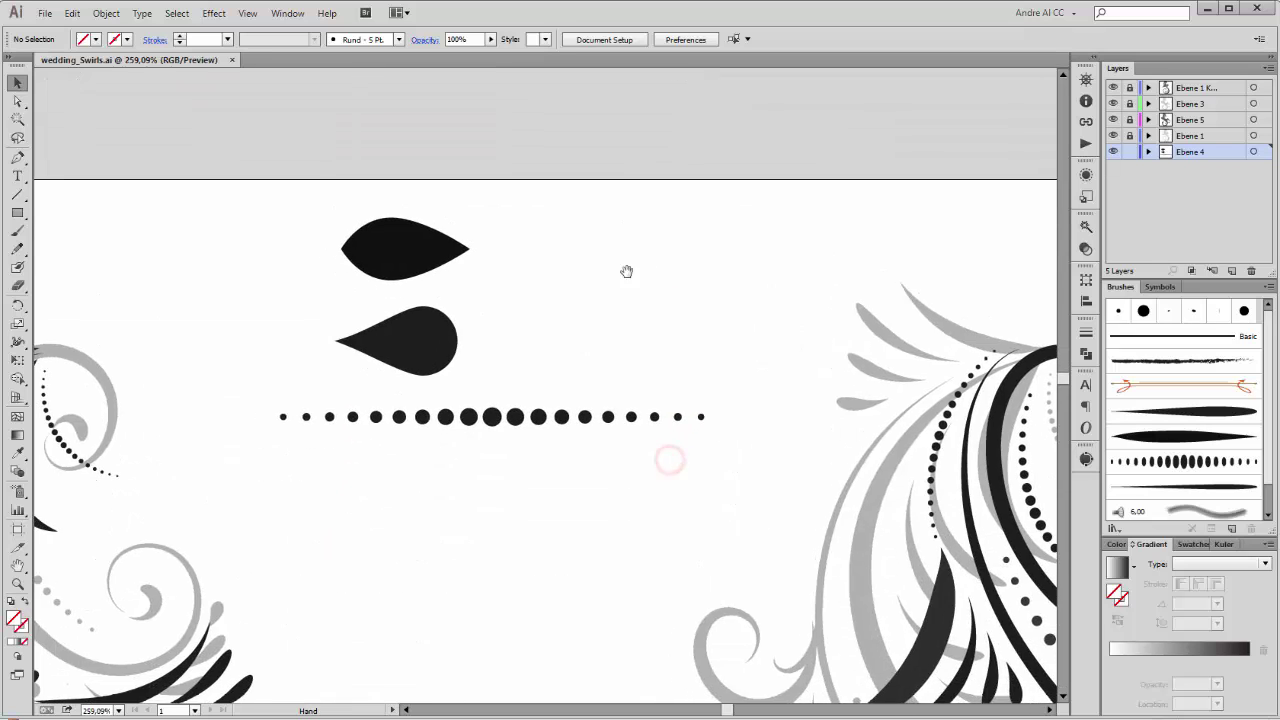
click(18, 213)
drag(19, 220, 86, 253)
drag(571, 229, 695, 288)
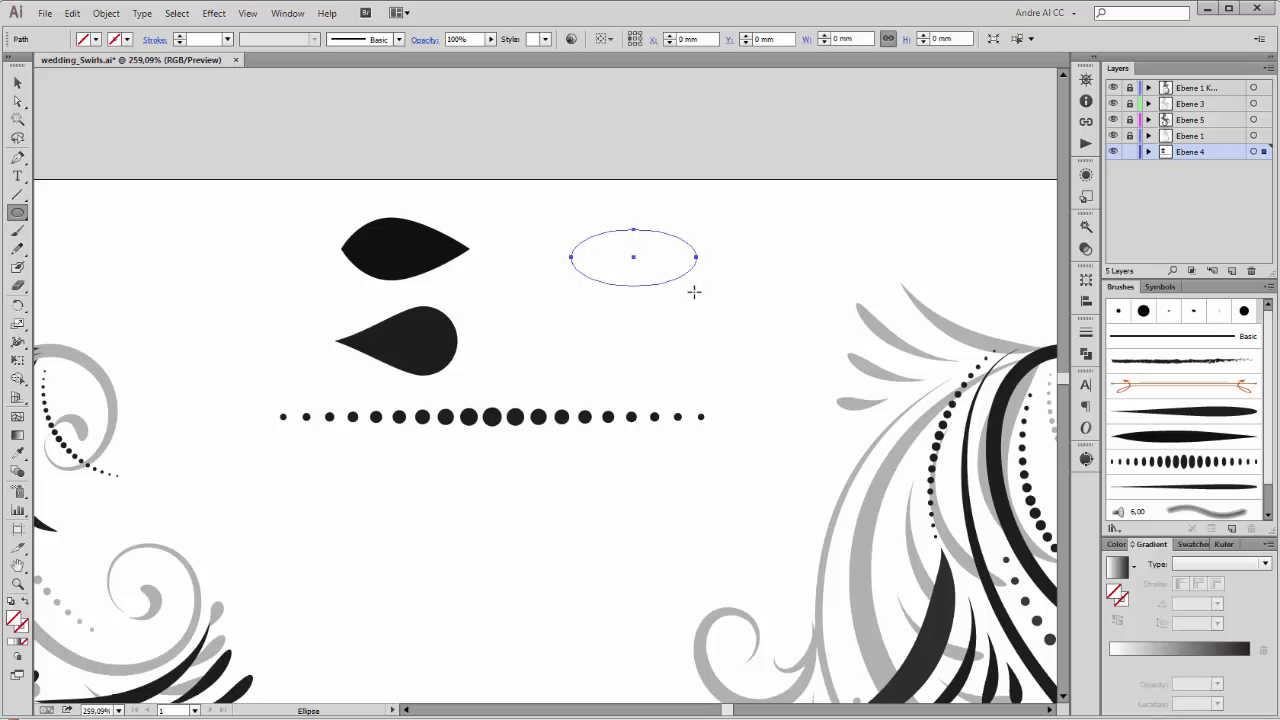
click(85, 40)
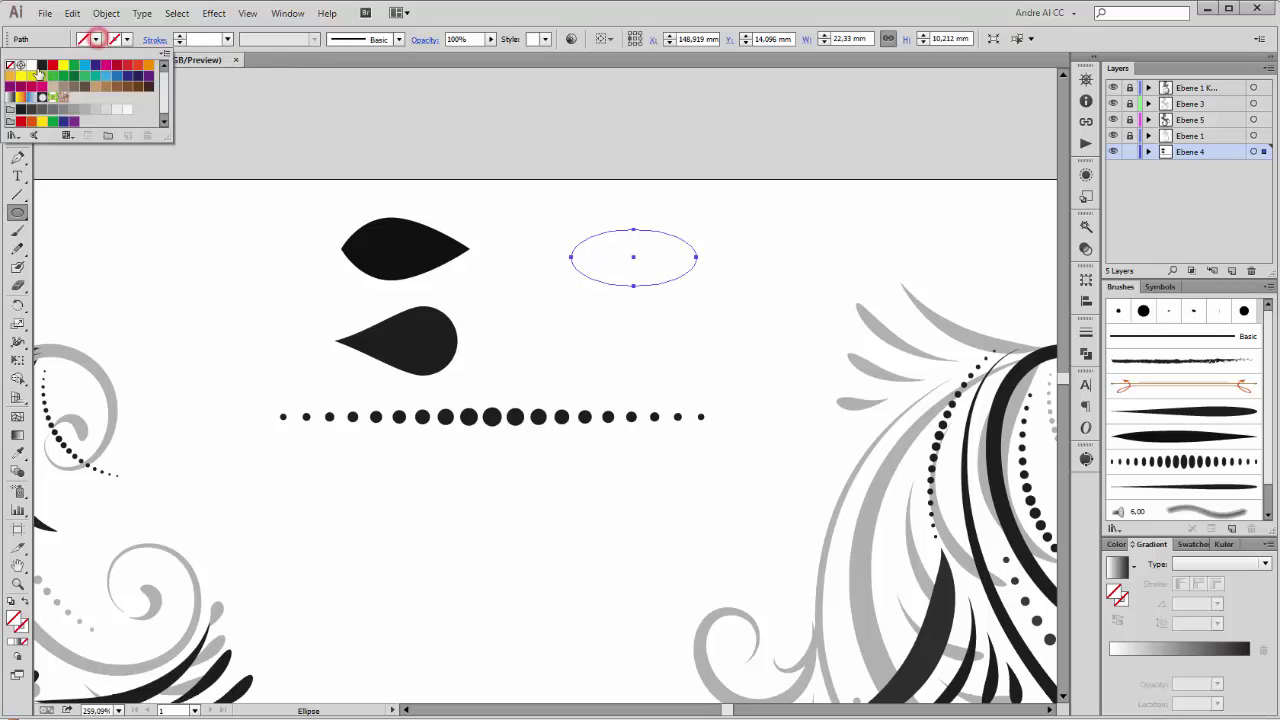
click(42, 65)
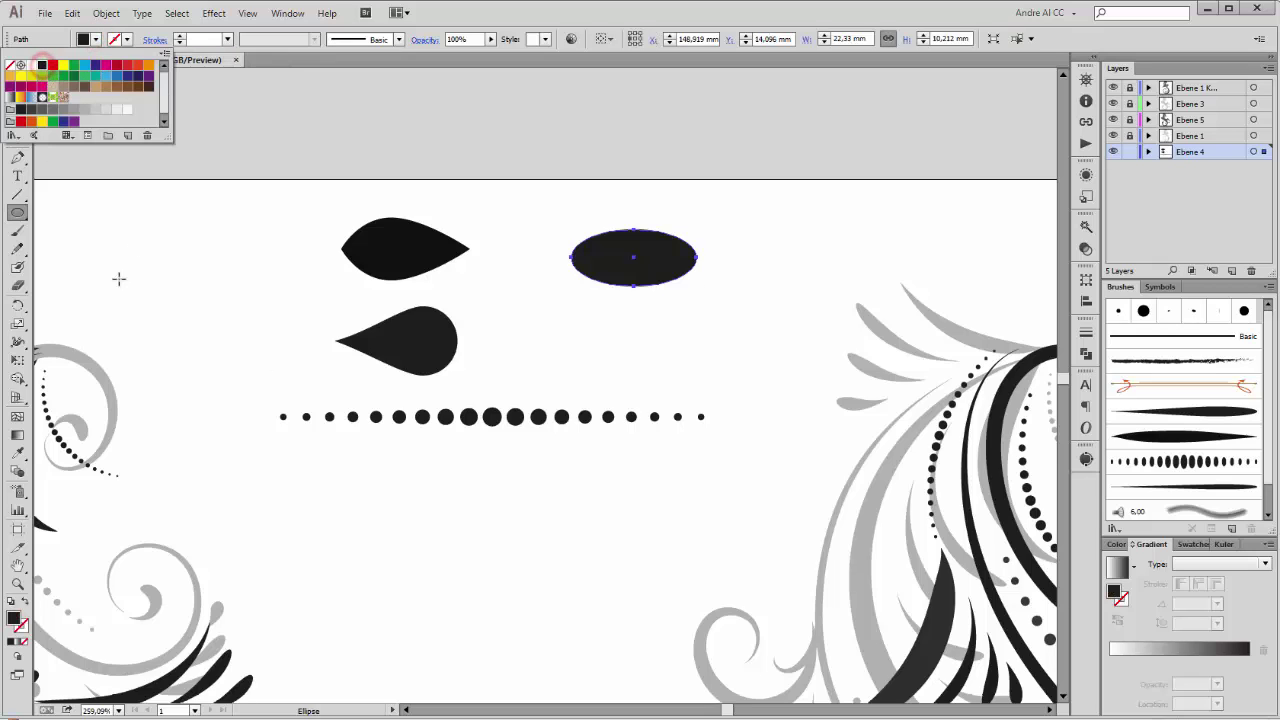
click(574, 15)
Convert the ellipse's left and right end anchor points to corner points
click(19, 102)
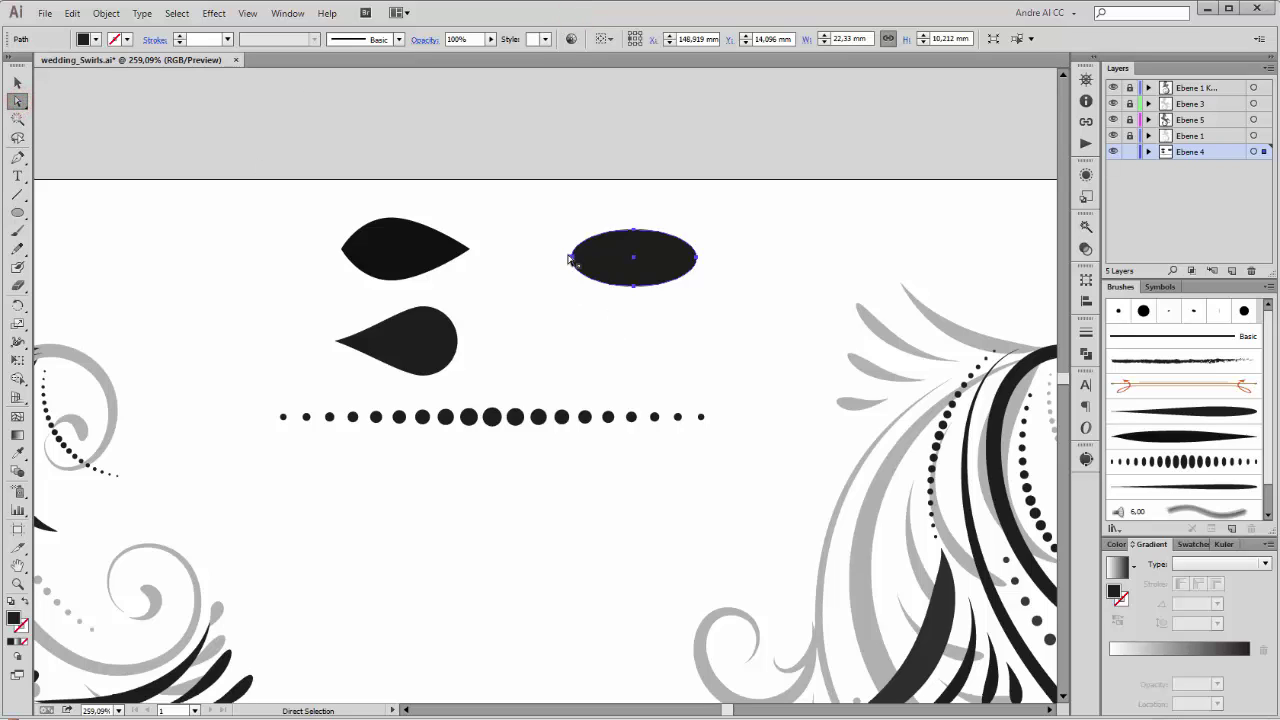
click(572, 258)
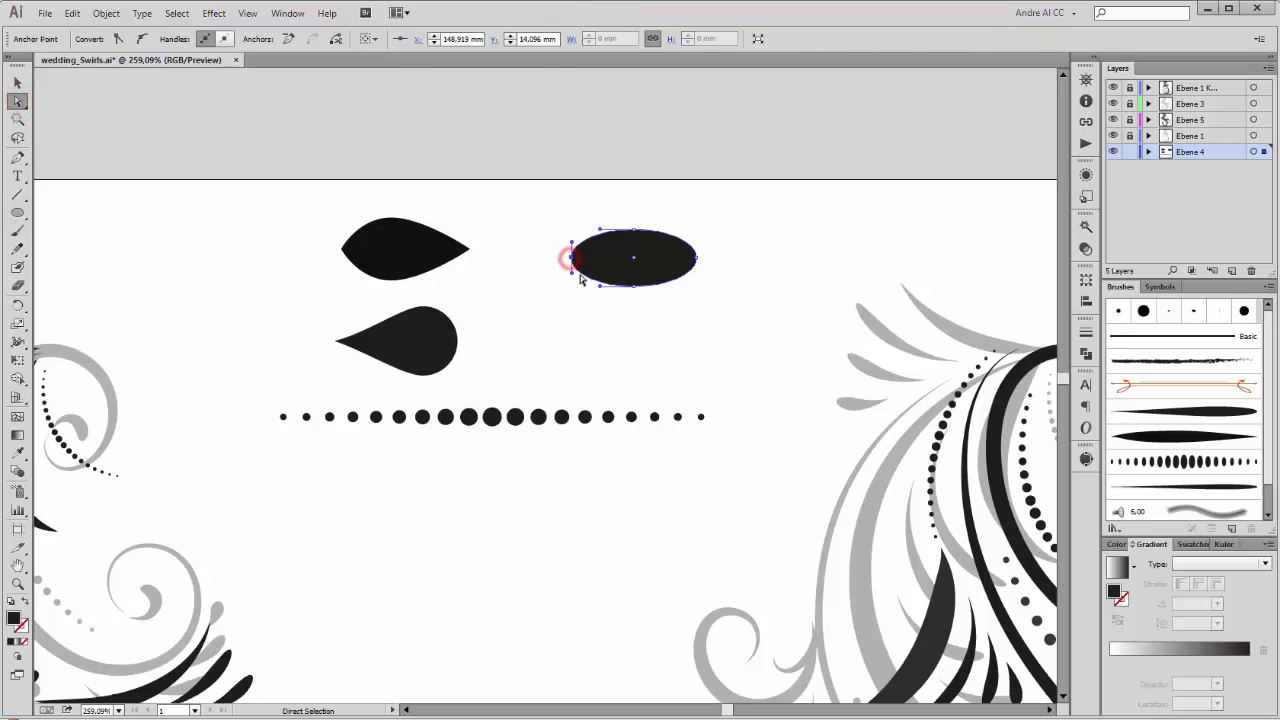
click(697, 259)
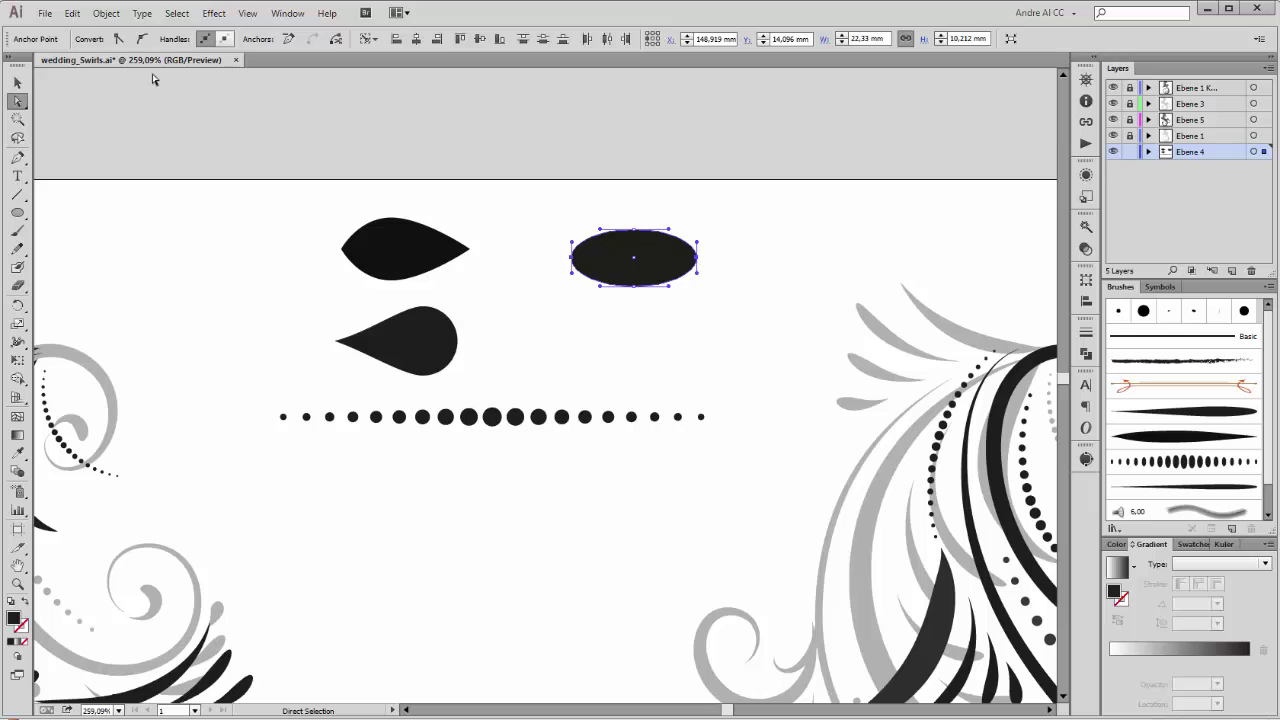
click(118, 39)
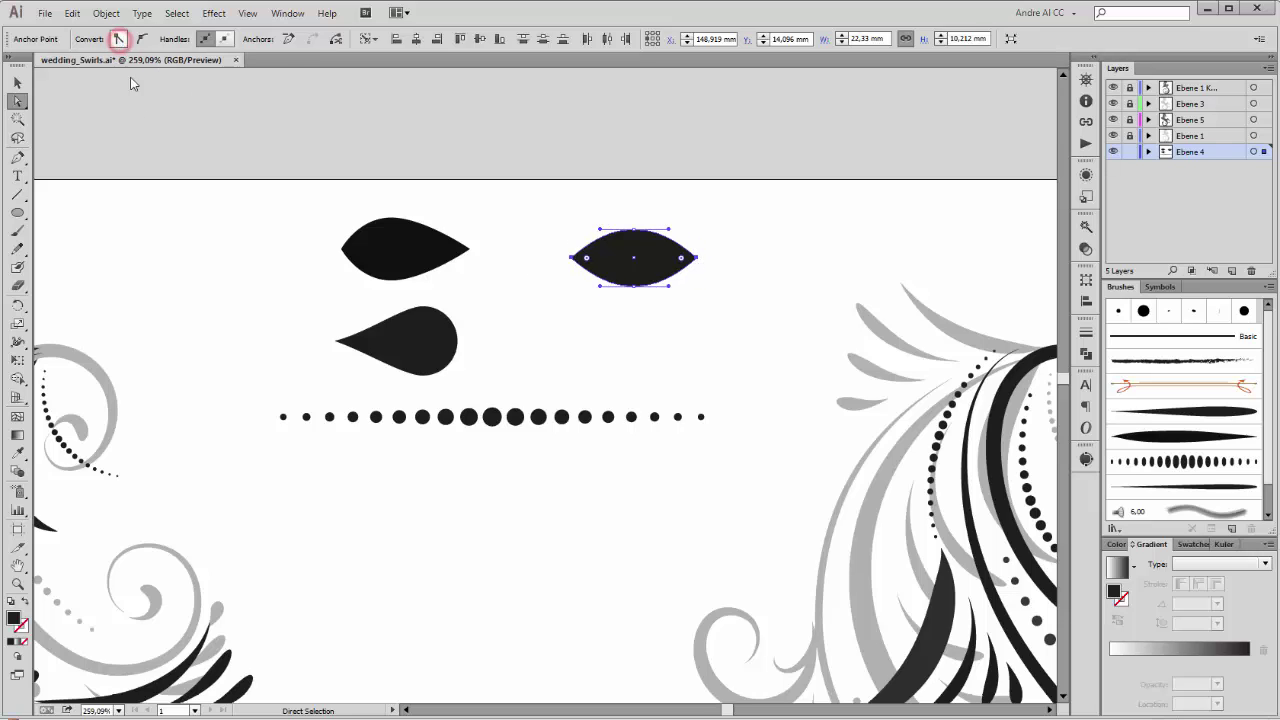
Shift the pointed ellipse's top and bottom anchor points to the left and line the shape up beside the original leaf
drag(629, 217, 644, 332)
key(Left)
key(Left)
key(Left)
key(Left)
key(Left)
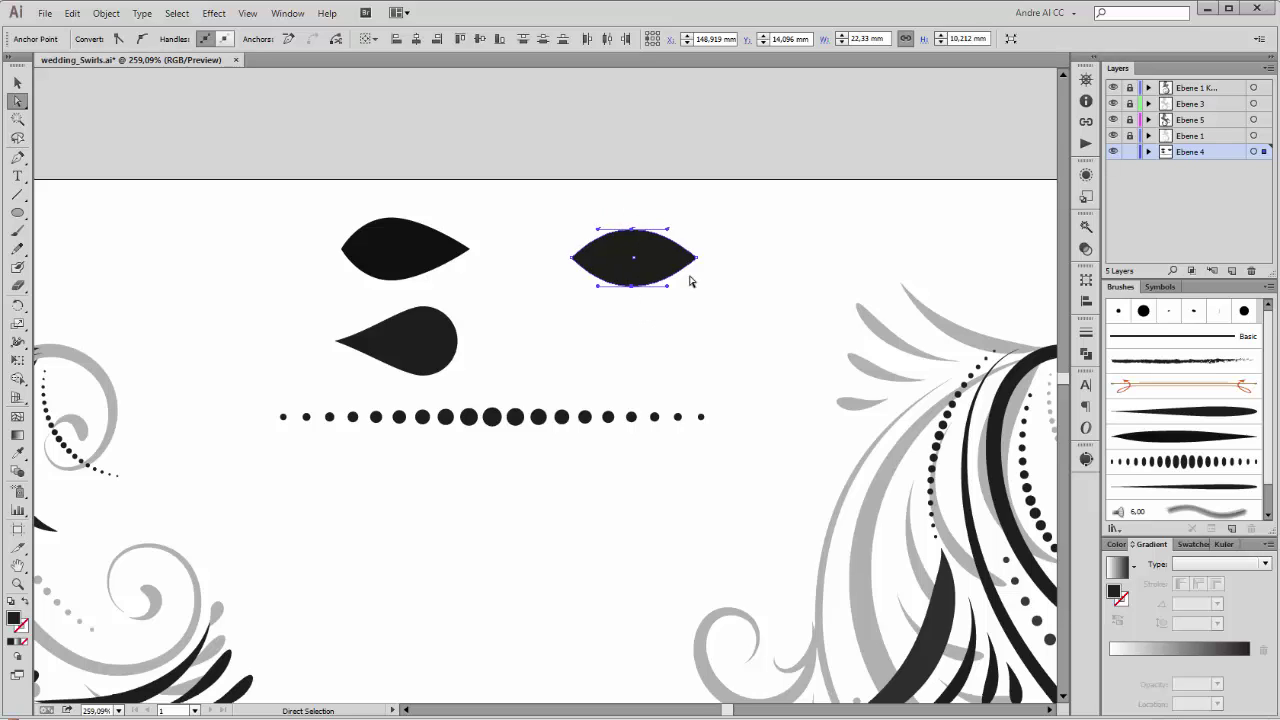
click(772, 230)
drag(671, 257, 644, 246)
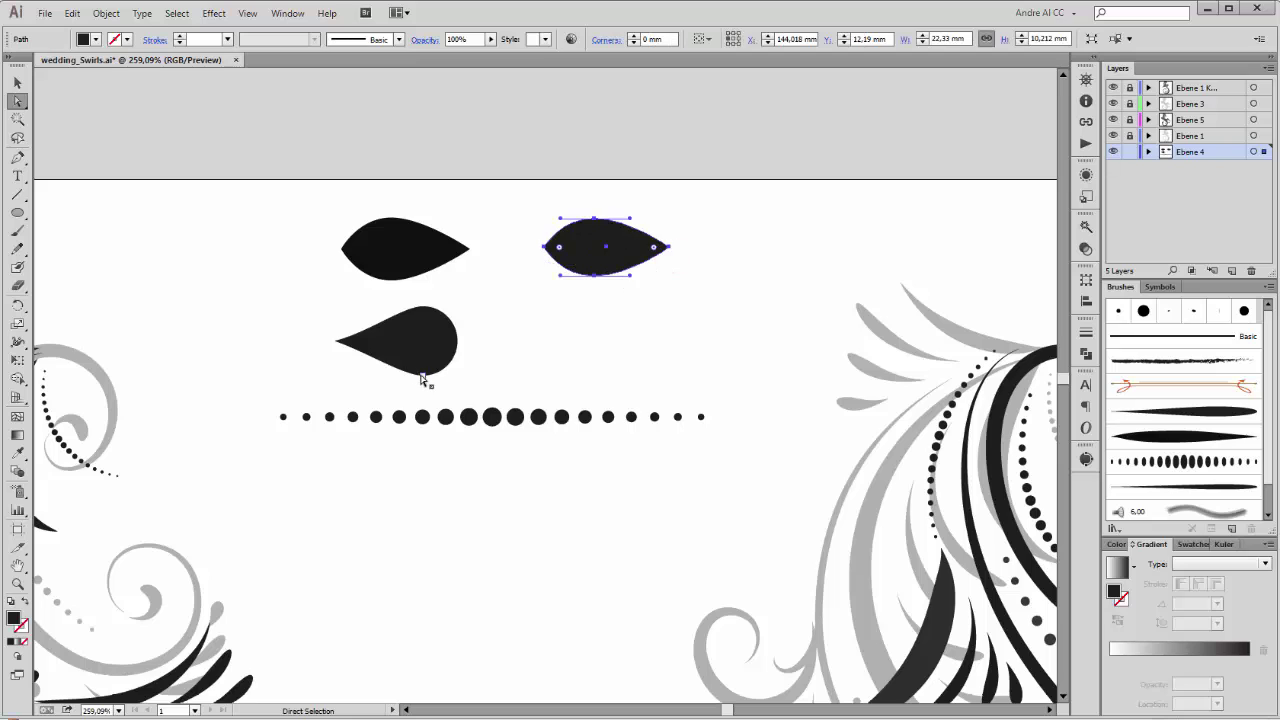
Draw a black circle about 11.6 mm wide below the new leaf shape and stretch its left anchor point outward
click(17, 214)
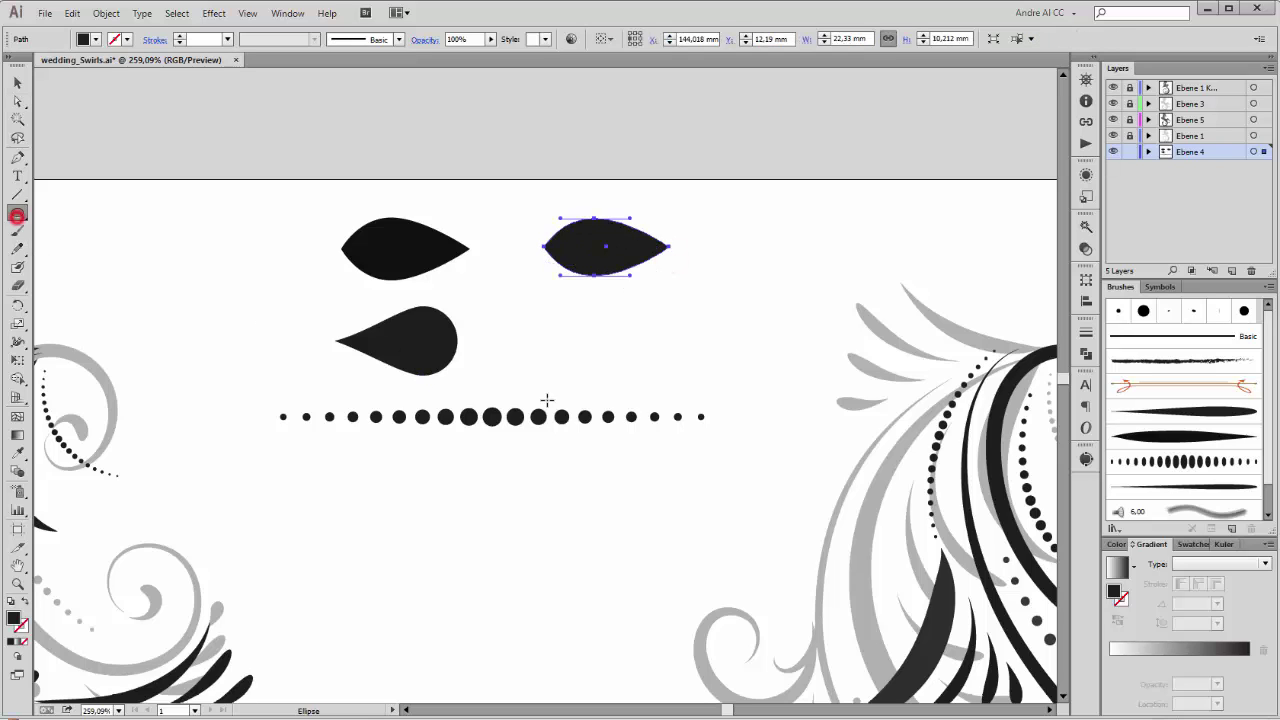
drag(572, 310, 636, 376)
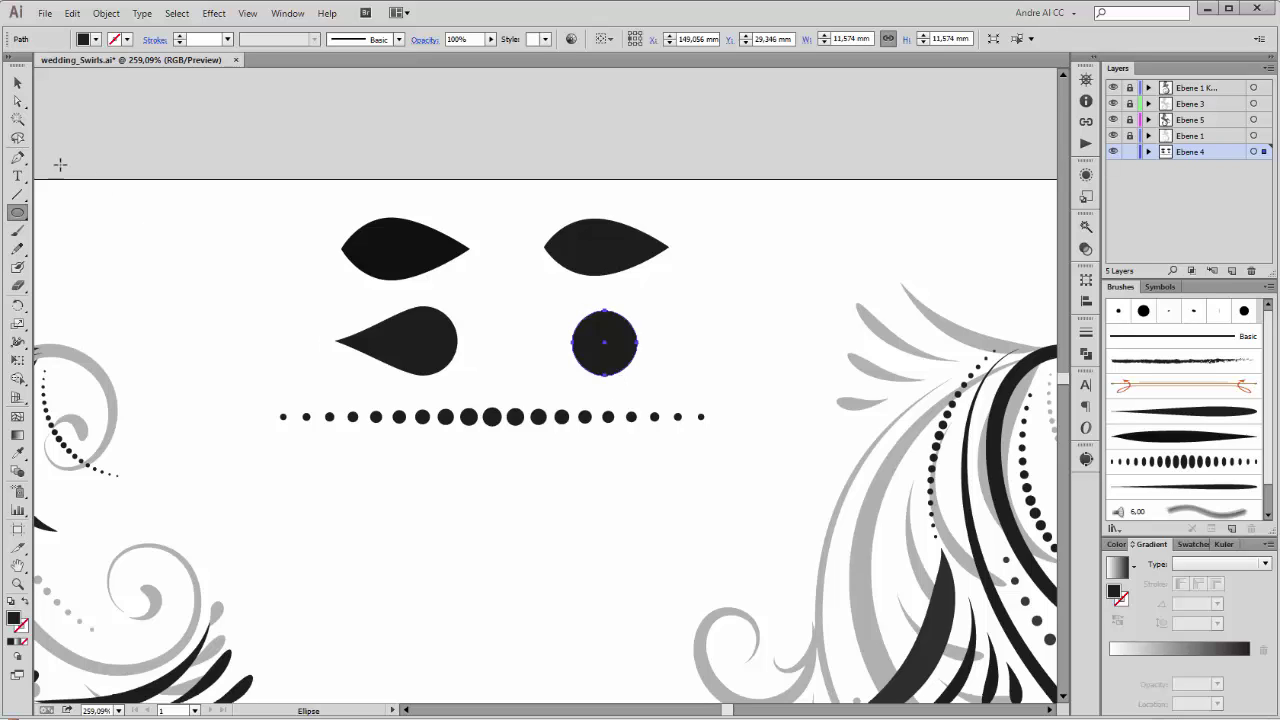
click(17, 101)
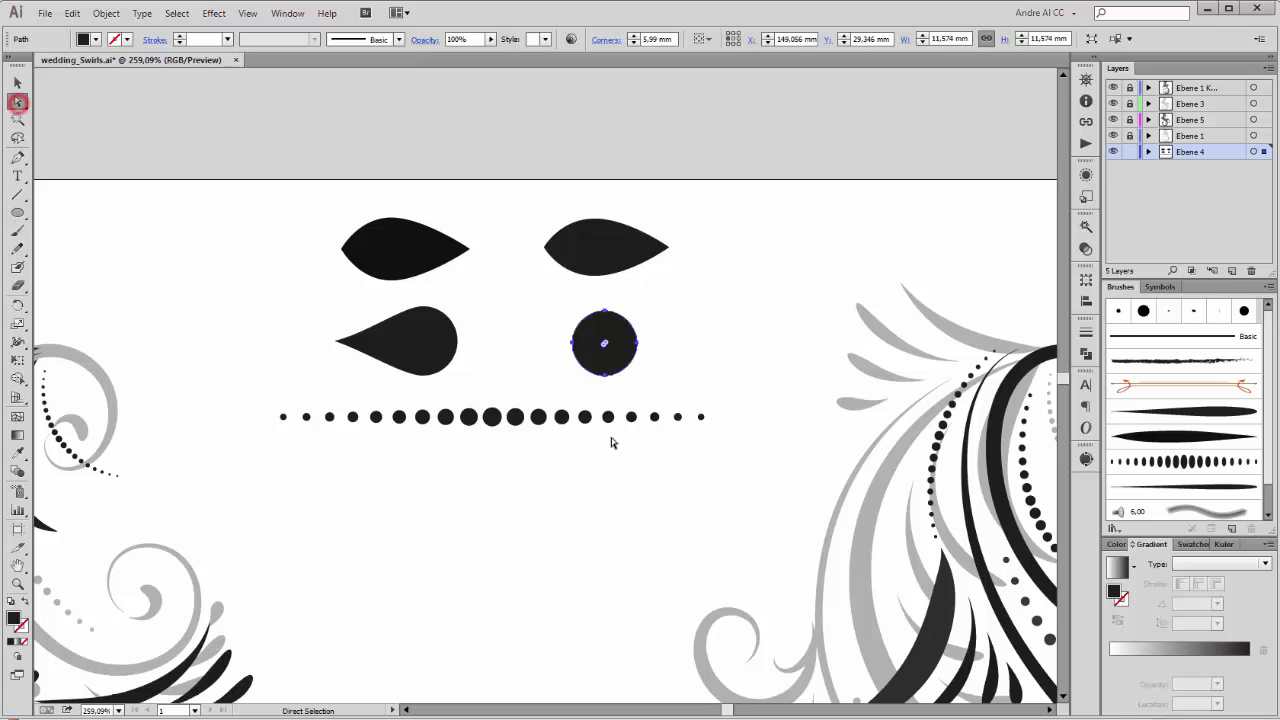
click(572, 343)
key(Left)
key(Left)
key(Left)
key(Left)
key(Left)
key(Left)
key(Left)
key(Left)
key(Left)
key(Left)
key(Left)
key(Left)
key(Left)
key(Left)
key(Left)
key(Left)
key(Left)
key(Left)
key(Left)
key(Left)
key(Left)
key(Left)
key(Left)
key(Left)
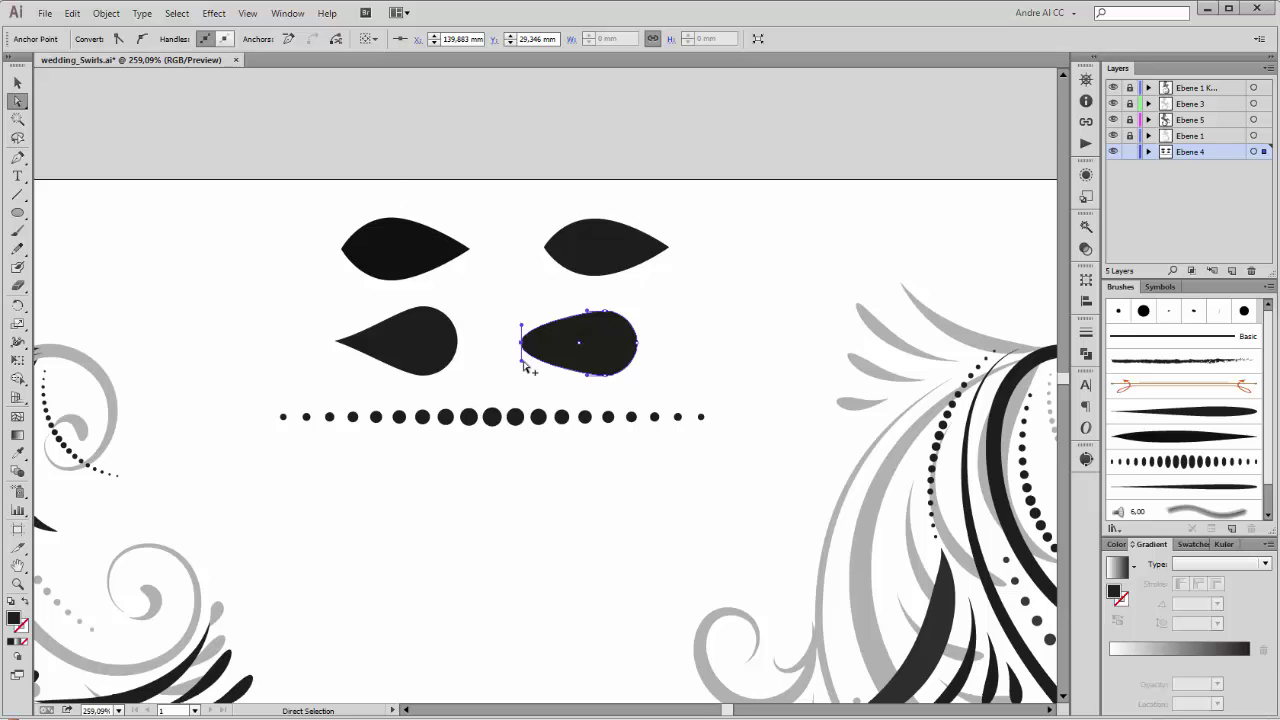
Turn the stretched shape's left anchor into a sharp corner to form a teardrop, and position it beside the original teardrop
drag(523, 364, 560, 340)
click(617, 347)
click(710, 333)
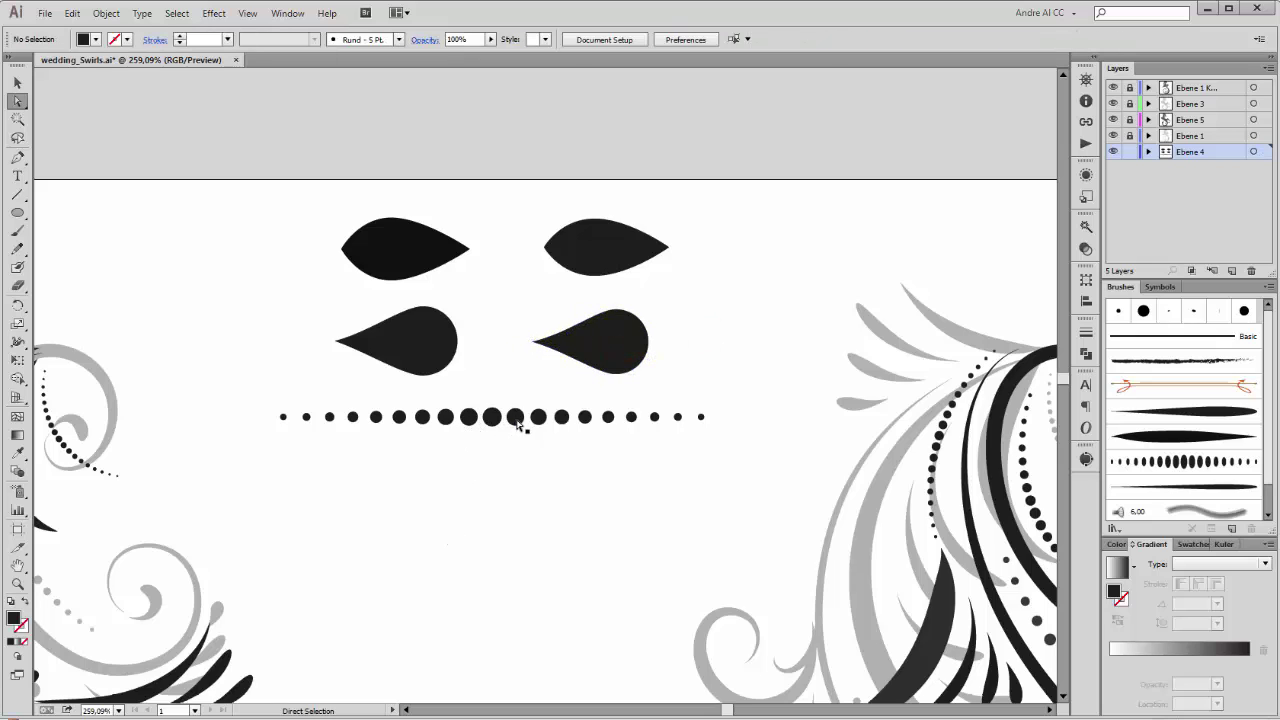
Draw a circle about 3.4 mm wide below the dotted row's largest dot and copy it below the row's right end
click(17, 212)
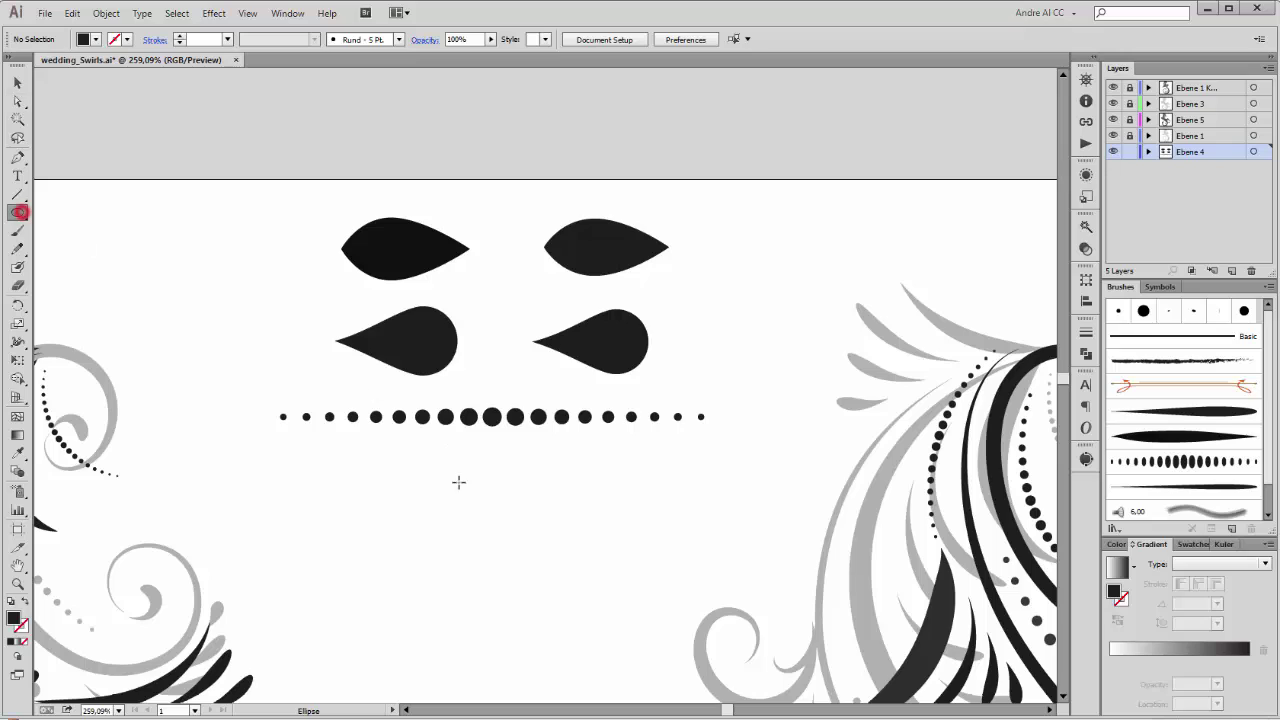
mouse_move(486, 440)
mouse_down()
mouse_move(504, 465)
mouse_move(490, 455)
mouse_up()
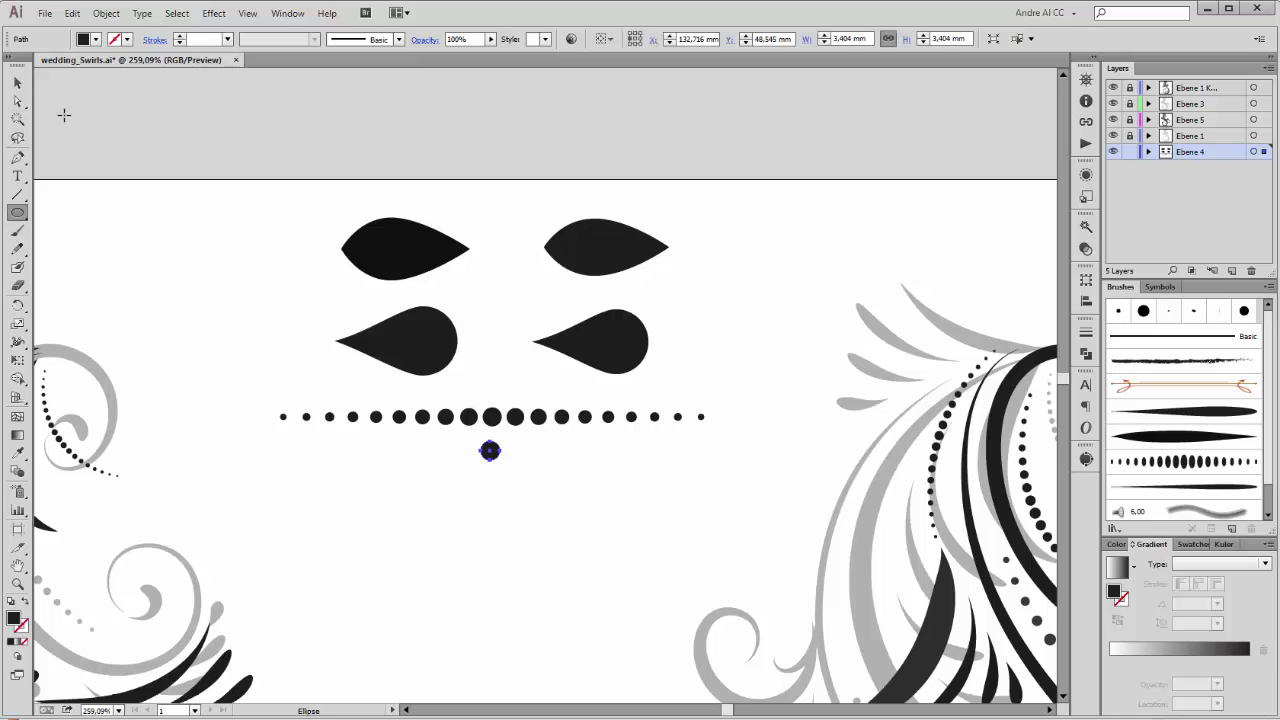
key(v)
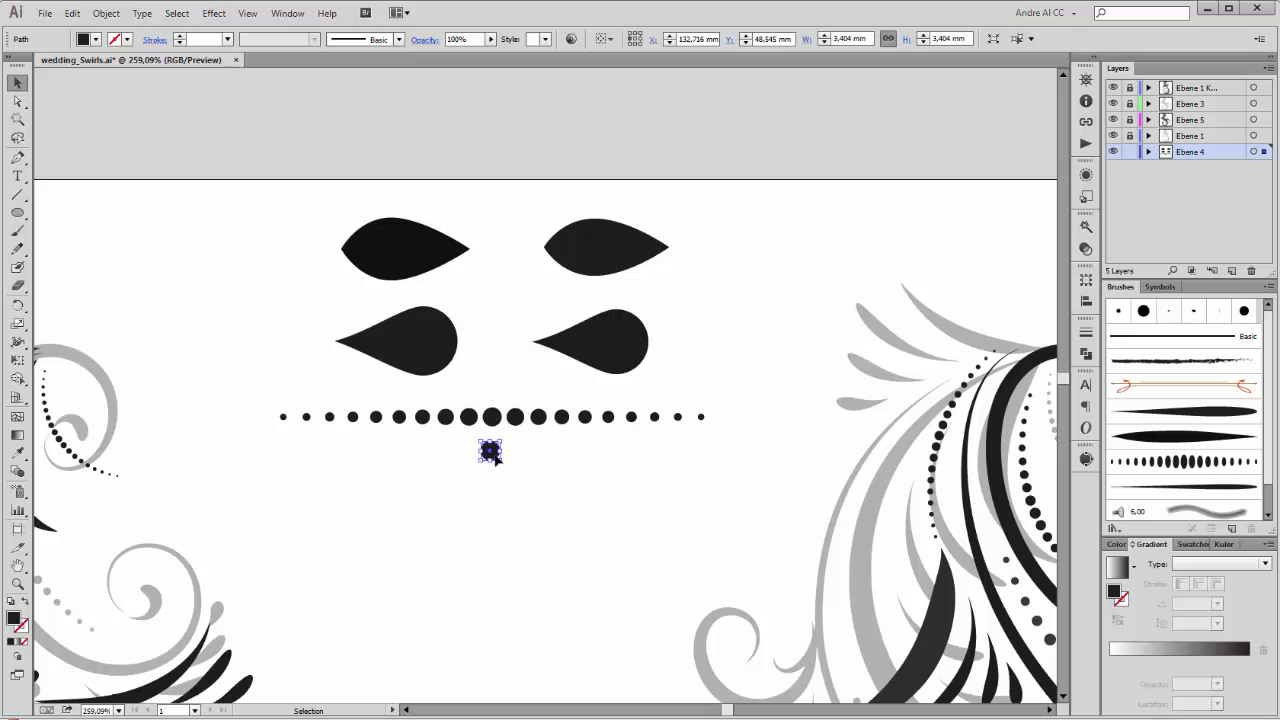
drag(490, 453, 703, 458)
Scale the copied circle down to roughly the size of the smallest dot in the row above
key(ctrl+space)
drag(409, 354, 724, 504)
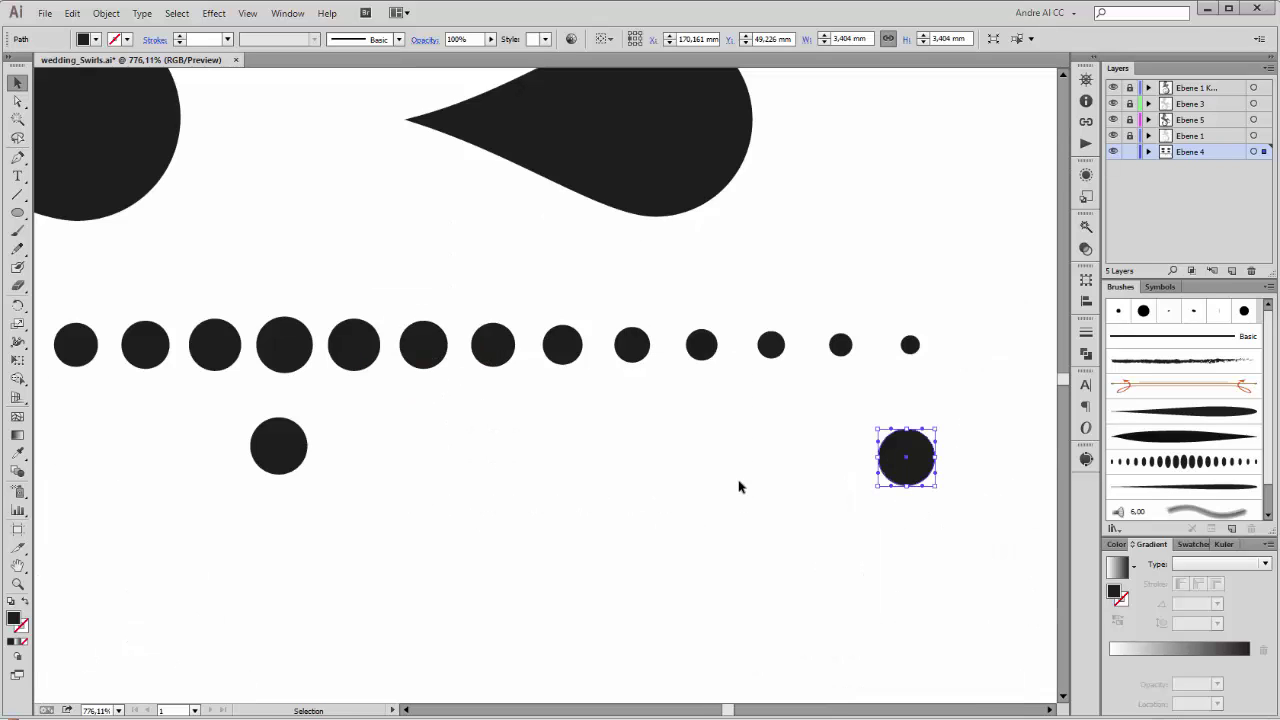
click(933, 486)
drag(878, 430, 912, 460)
Align the large and small circles to each other by their vertical centers
drag(173, 548, 950, 425)
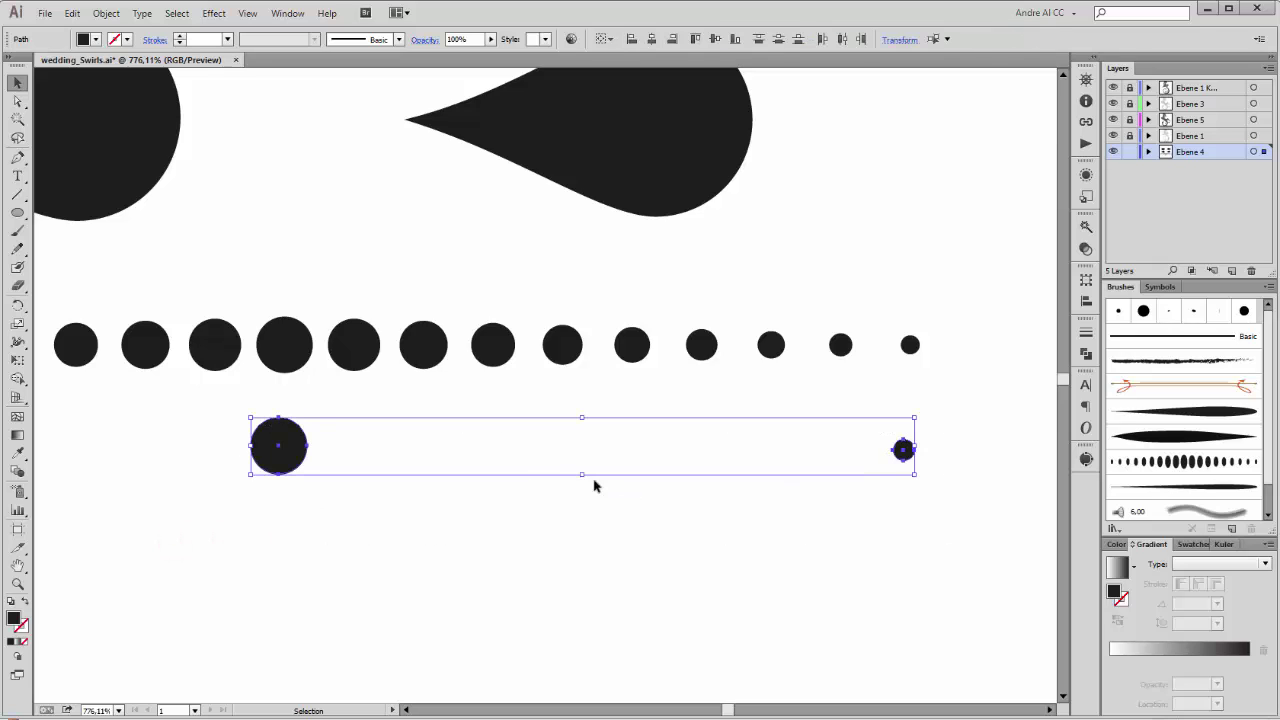
click(715, 39)
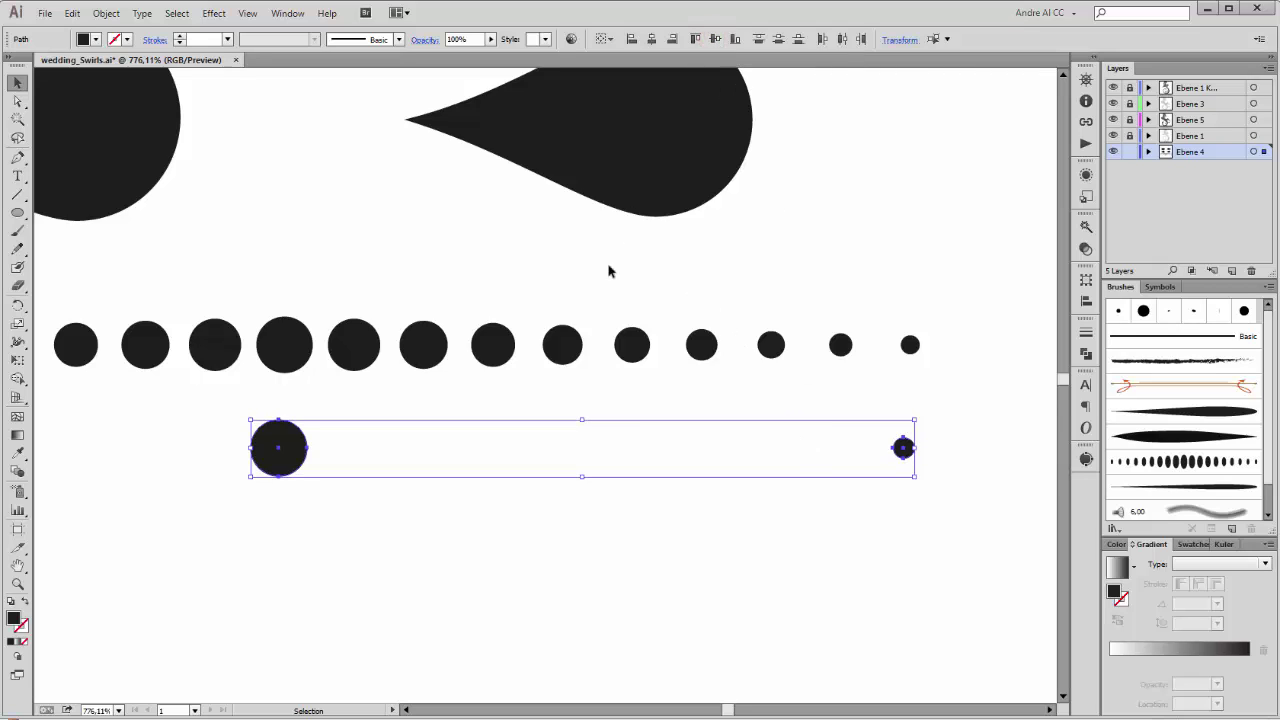
click(406, 606)
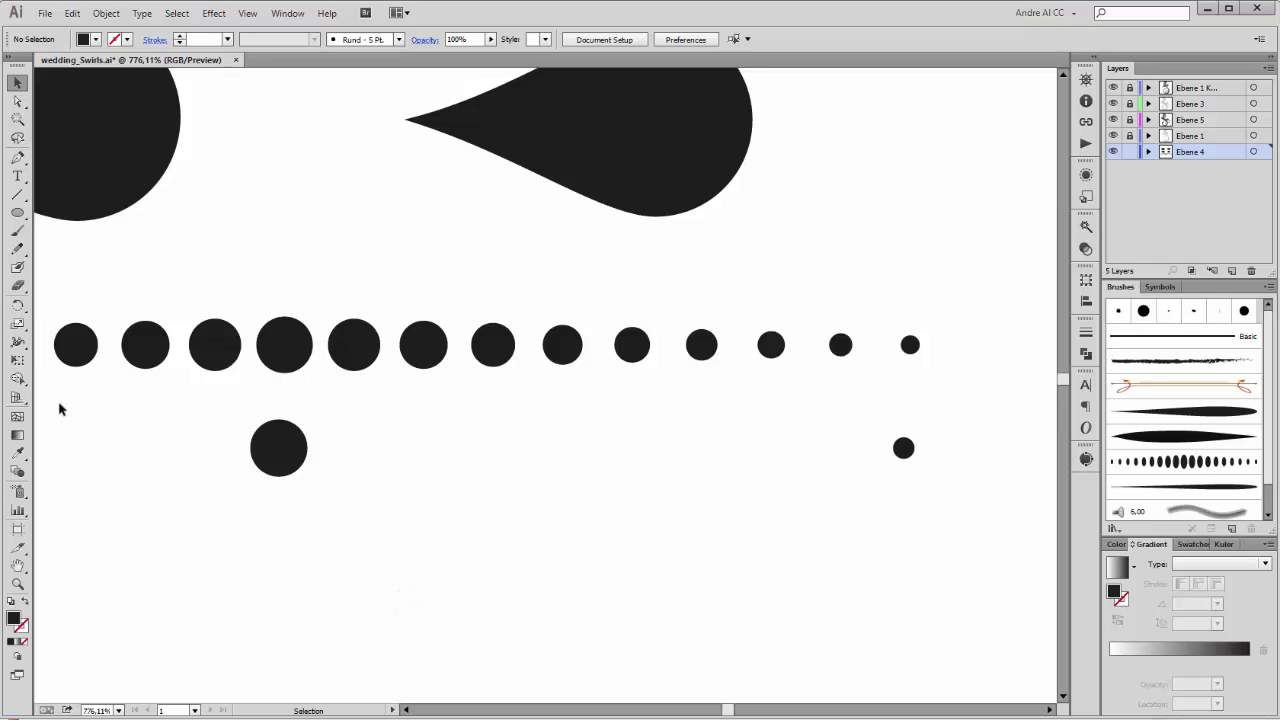
Blend the large and small circles using Specified Steps spacing with 8 steps and the preview enabled
click(16, 472)
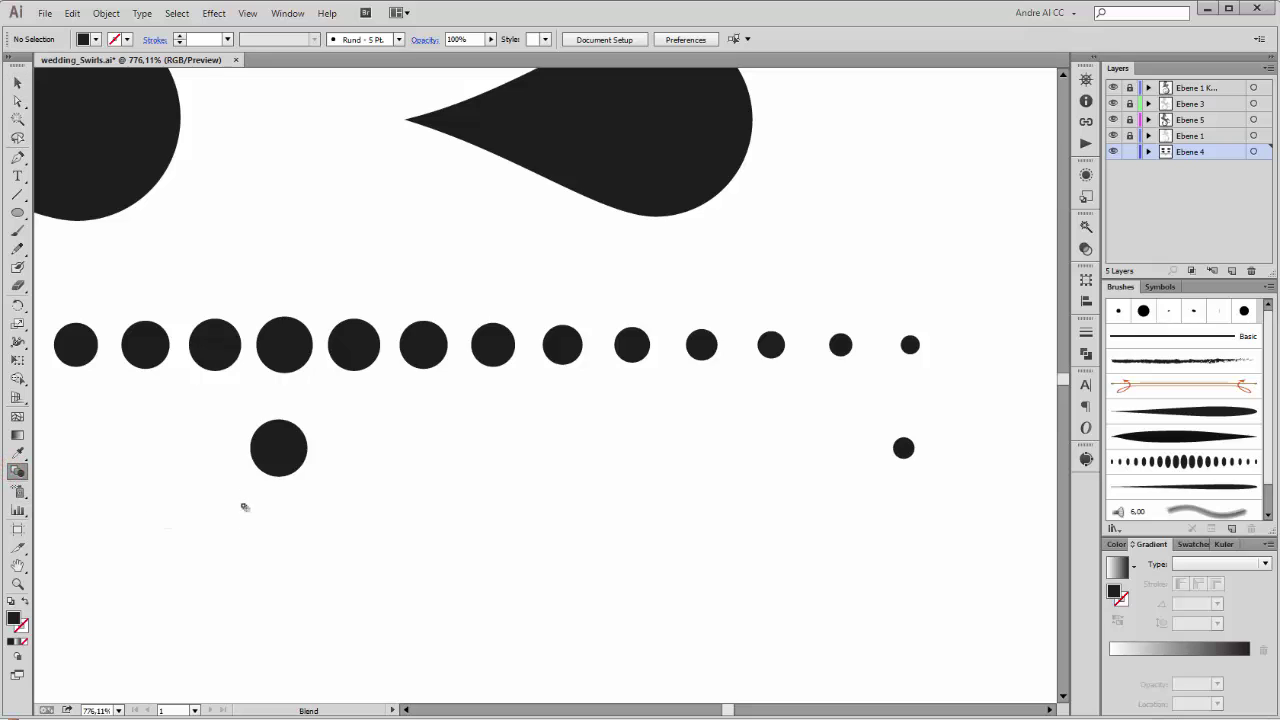
click(904, 450)
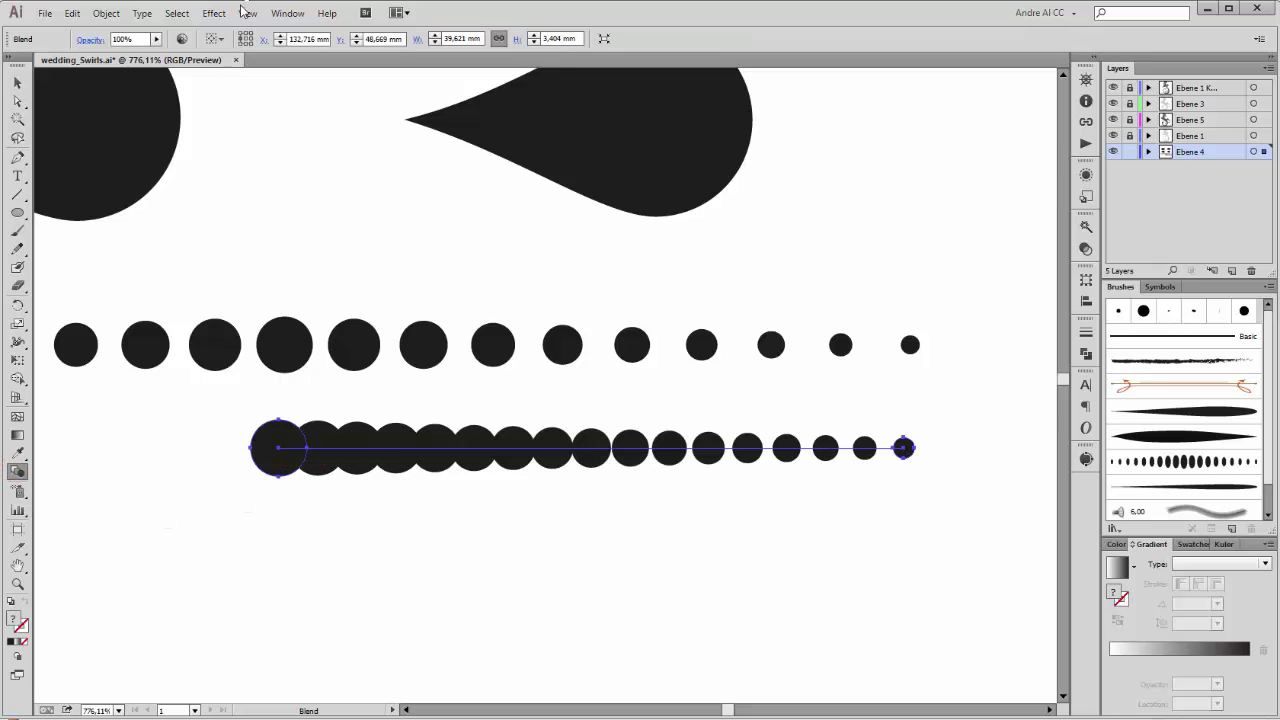
click(106, 13)
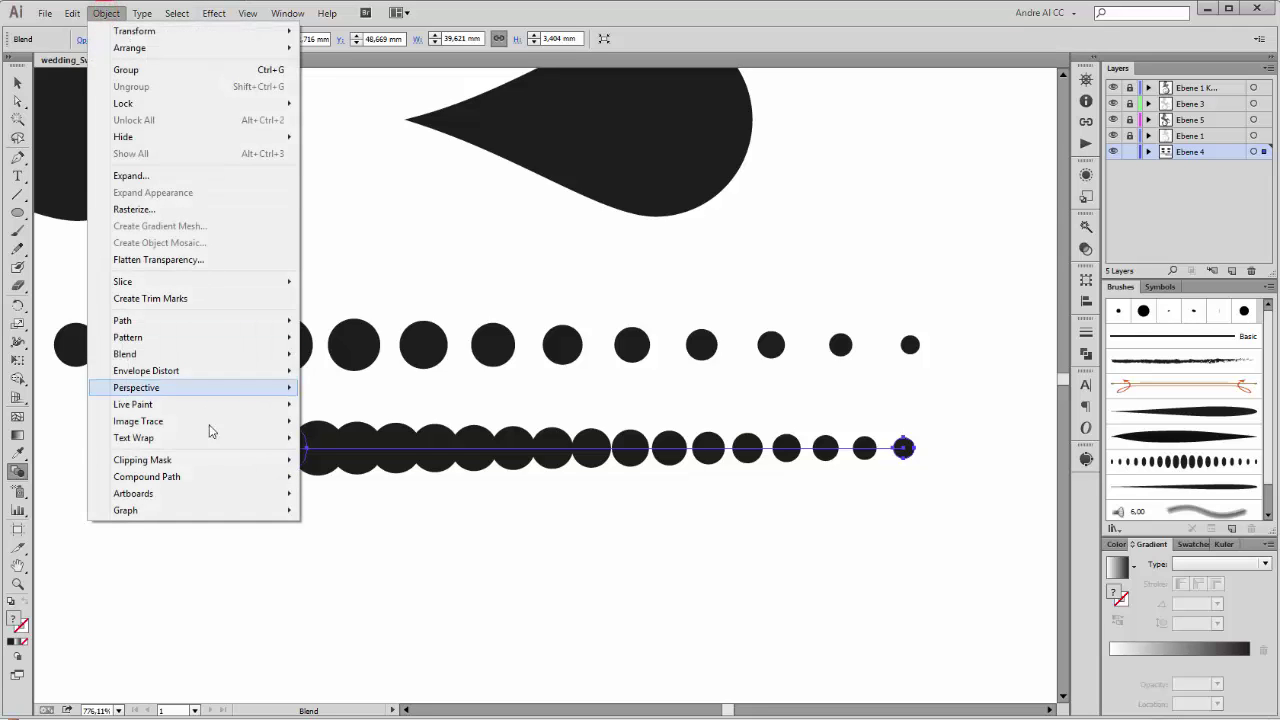
mouse_move(165, 358)
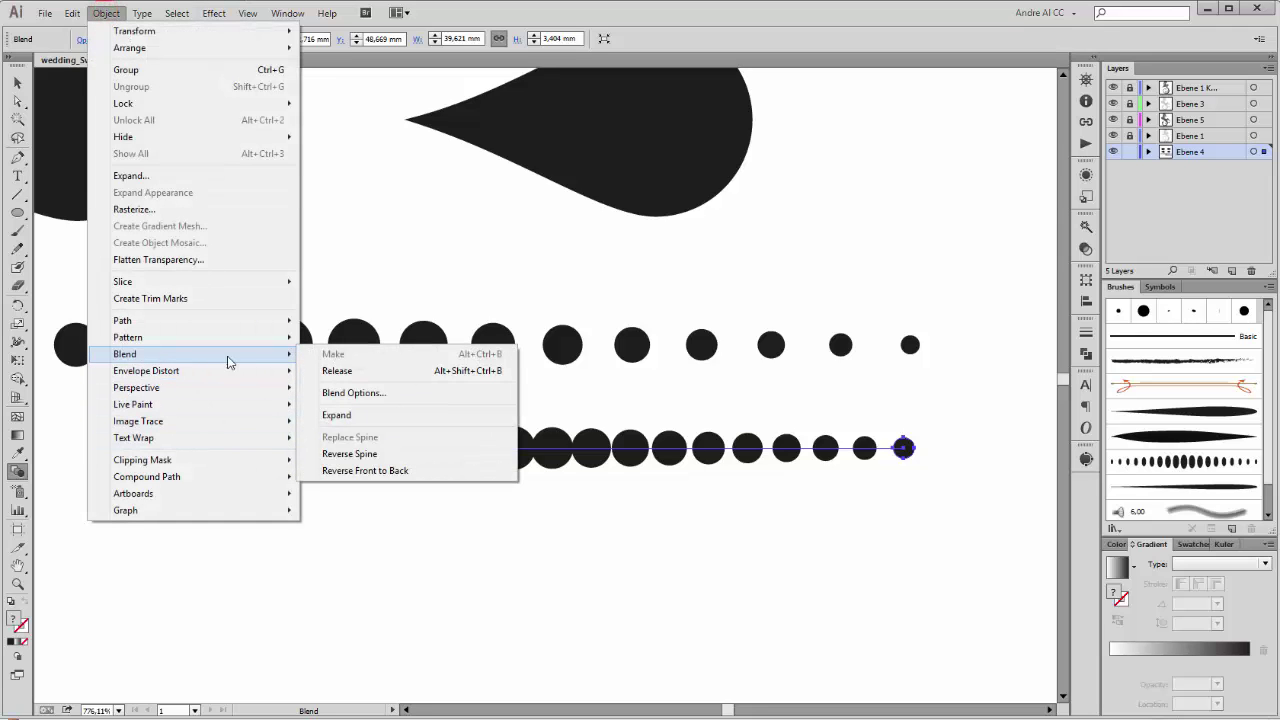
click(343, 395)
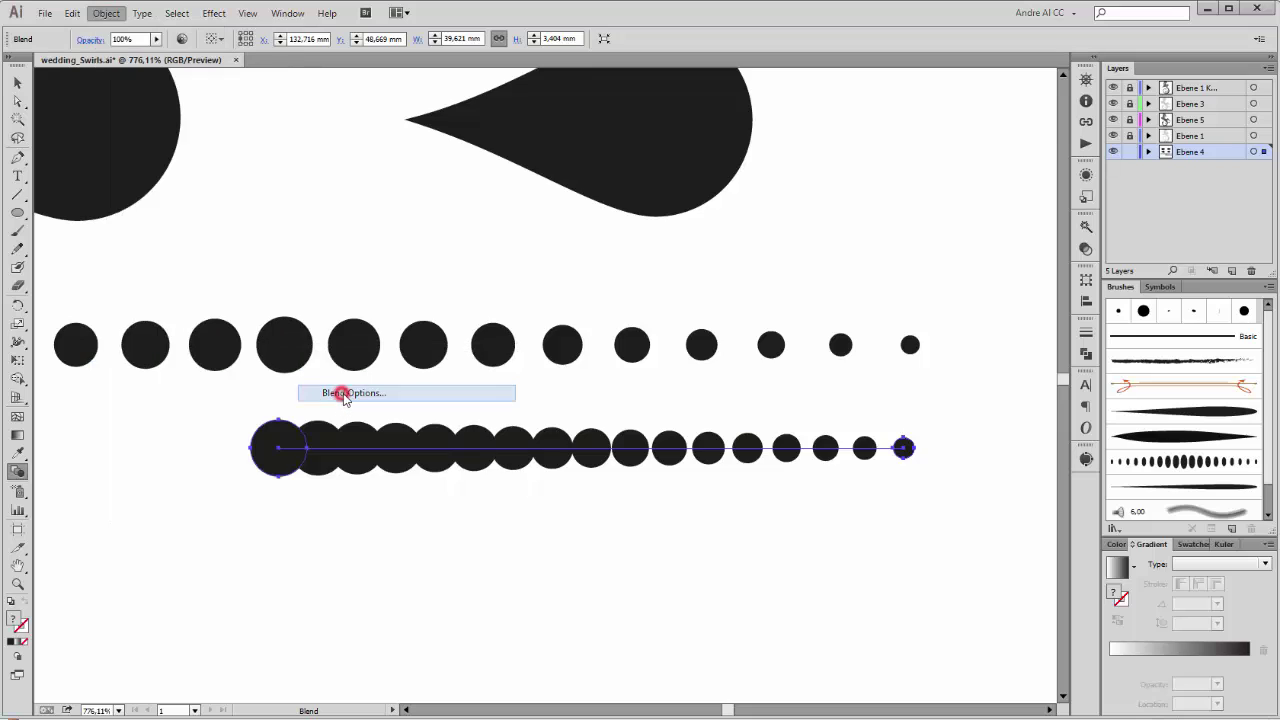
drag(993, 99, 752, 106)
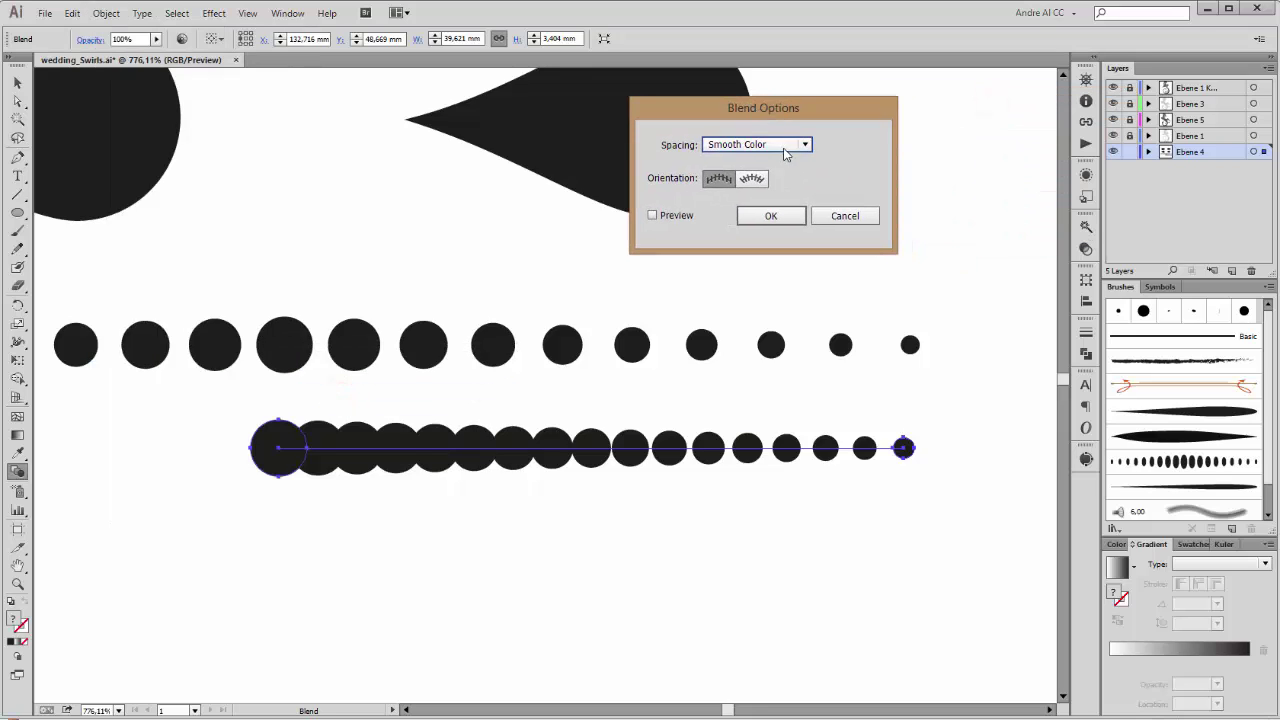
click(785, 144)
click(738, 179)
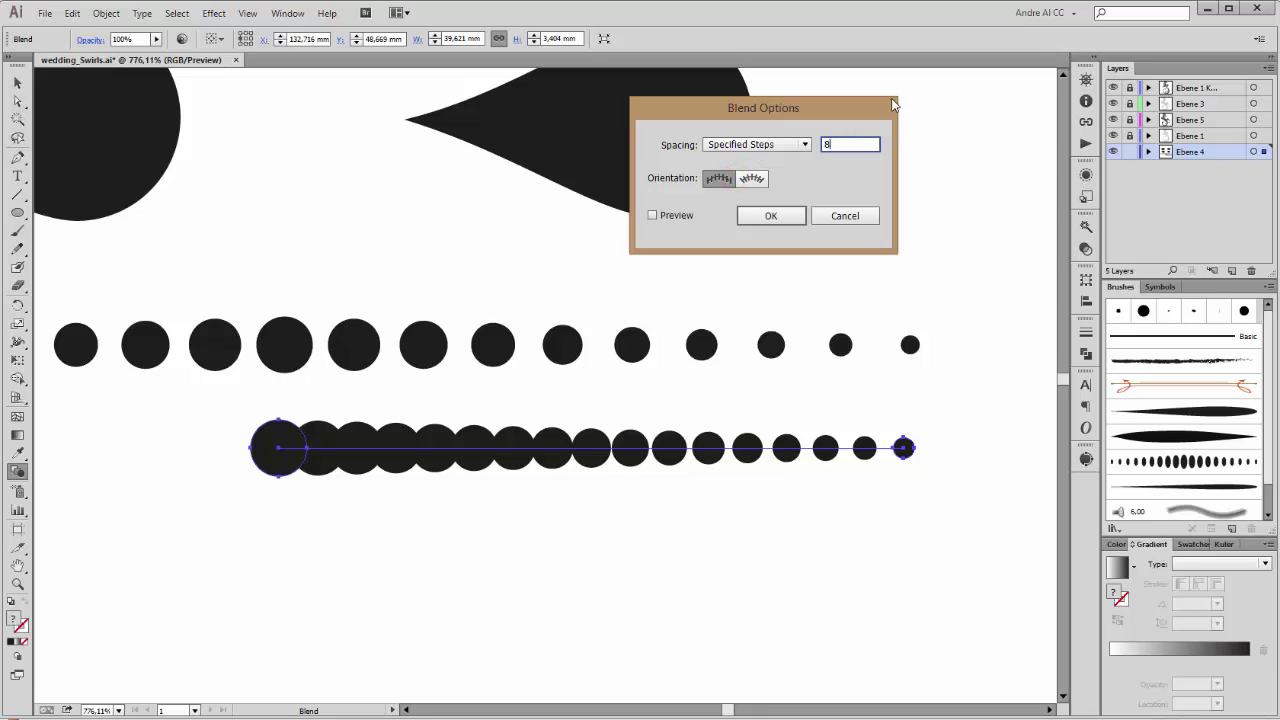
text(8)
click(686, 215)
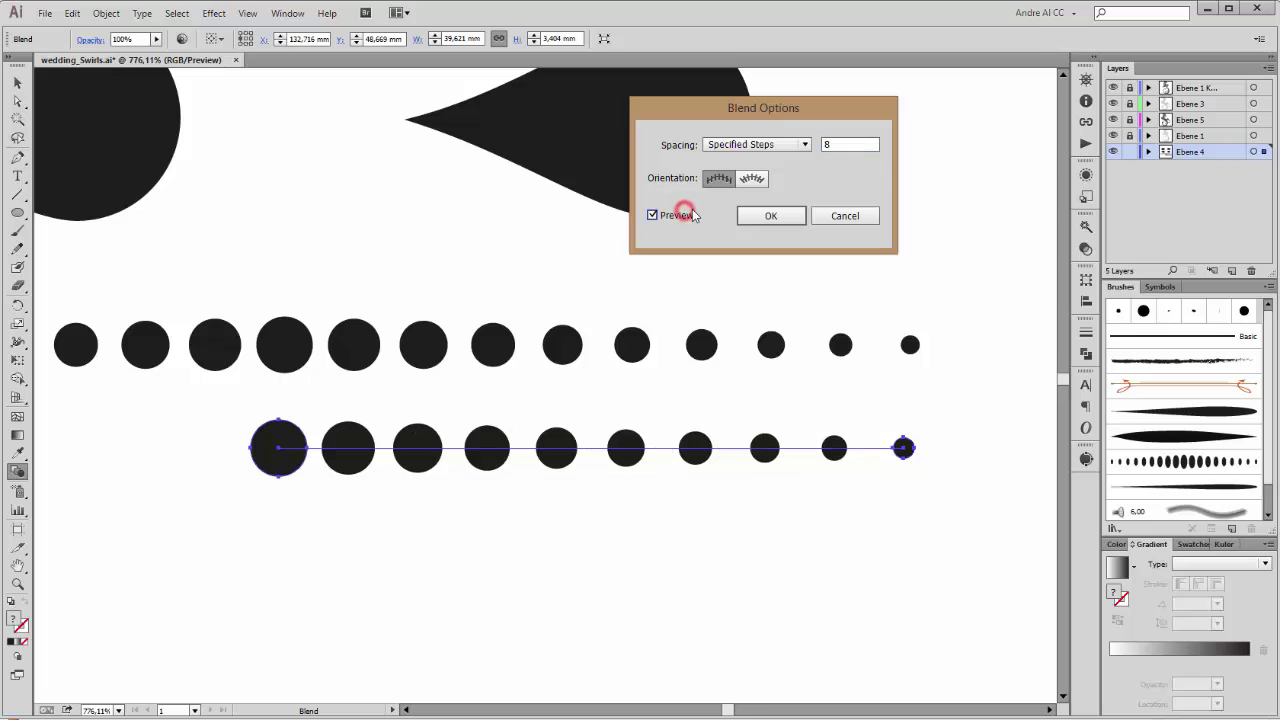
click(772, 217)
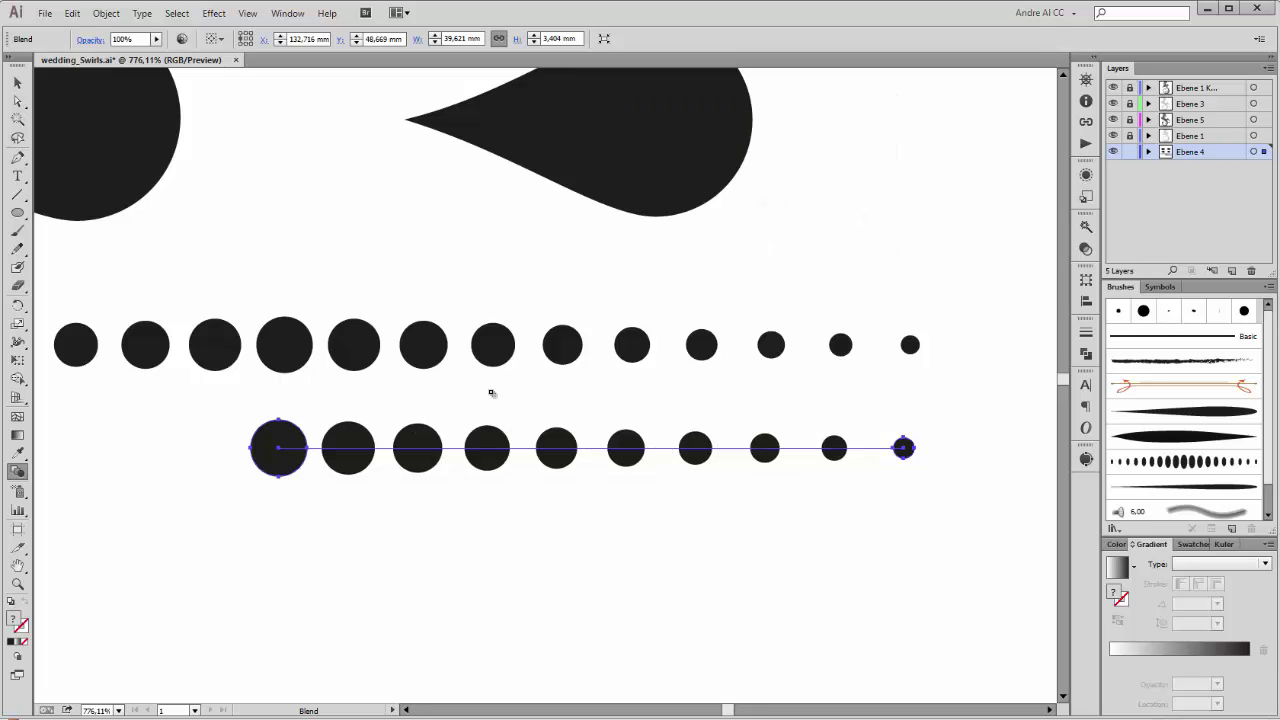
Expand the blend into a group of separate circles
click(105, 13)
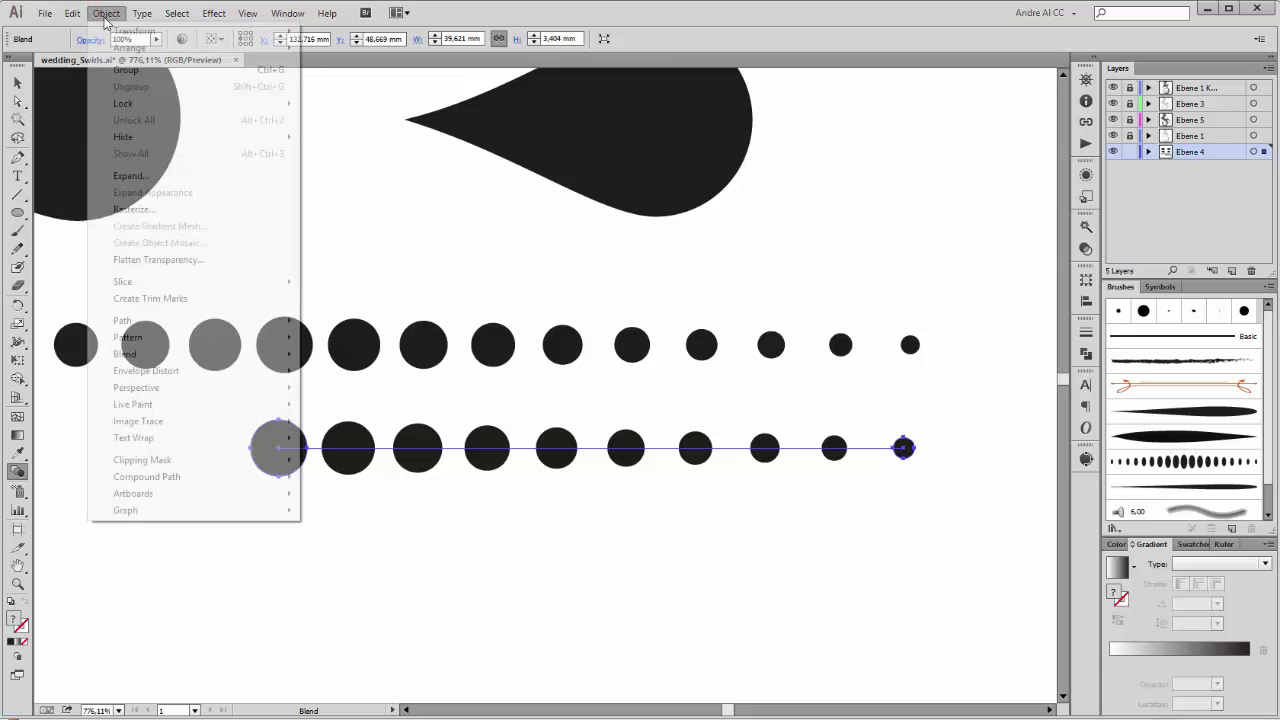
mouse_move(165, 355)
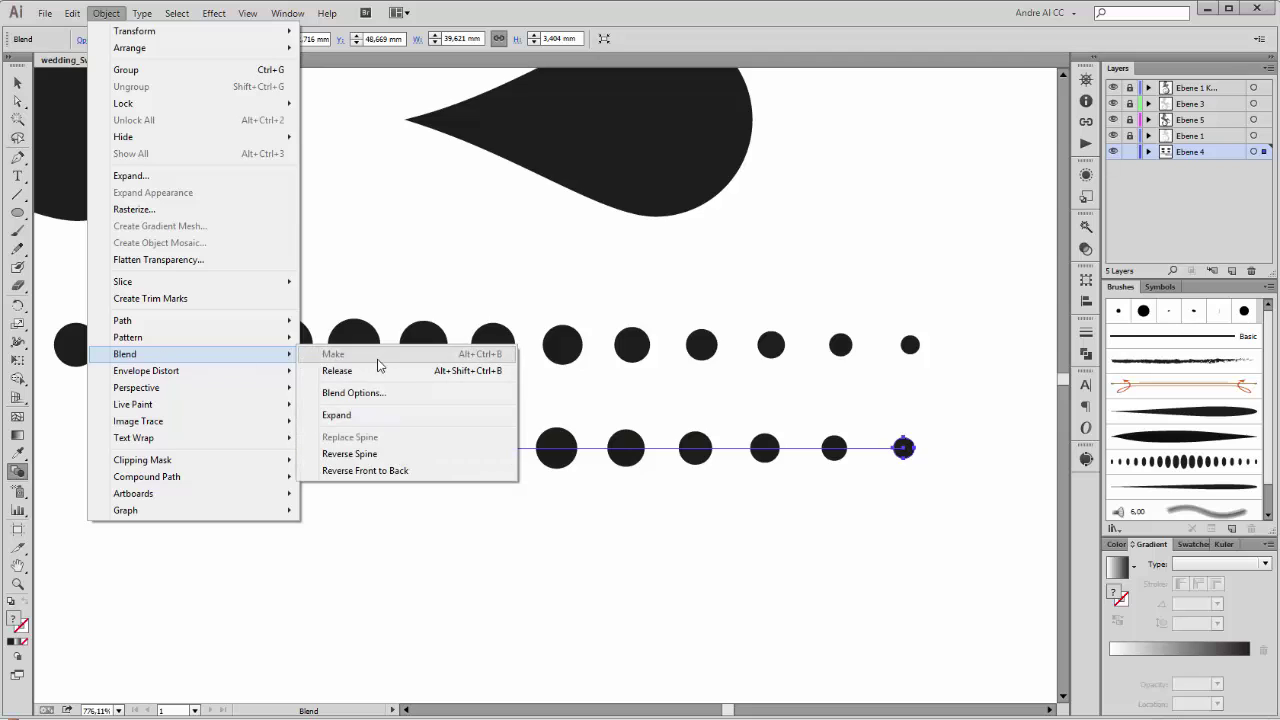
click(337, 415)
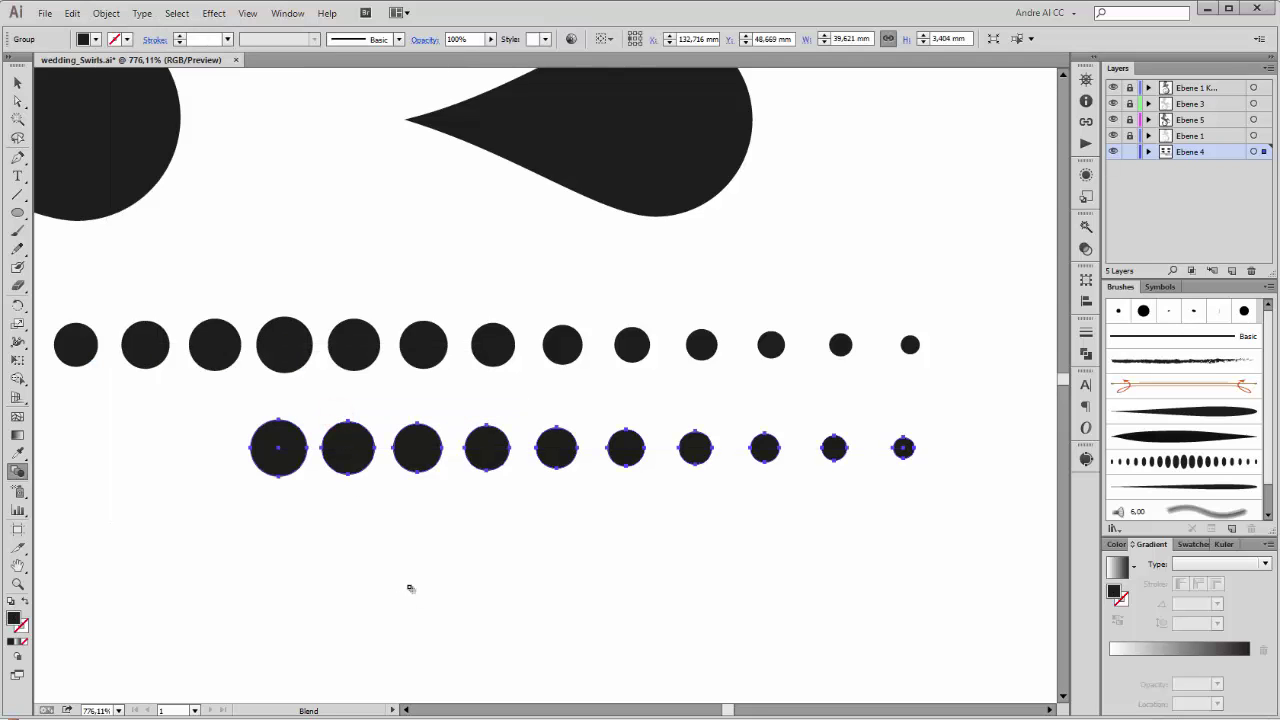
key(ctrl+minus)
key(ctrl+minus)
key(ctrl+minus)
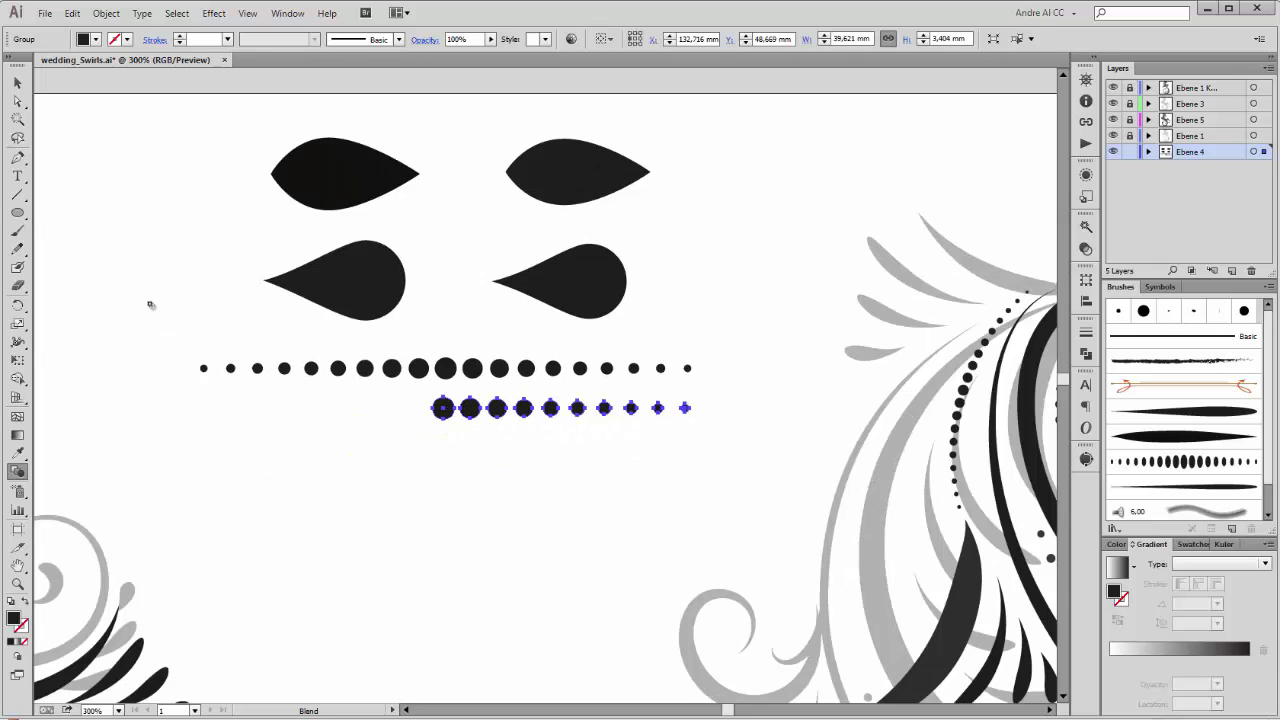
Reflect a copy of the circle group across the vertical axis through the centre of its largest circle
drag(18, 306, 66, 326)
scroll(436, 422, up, 4)
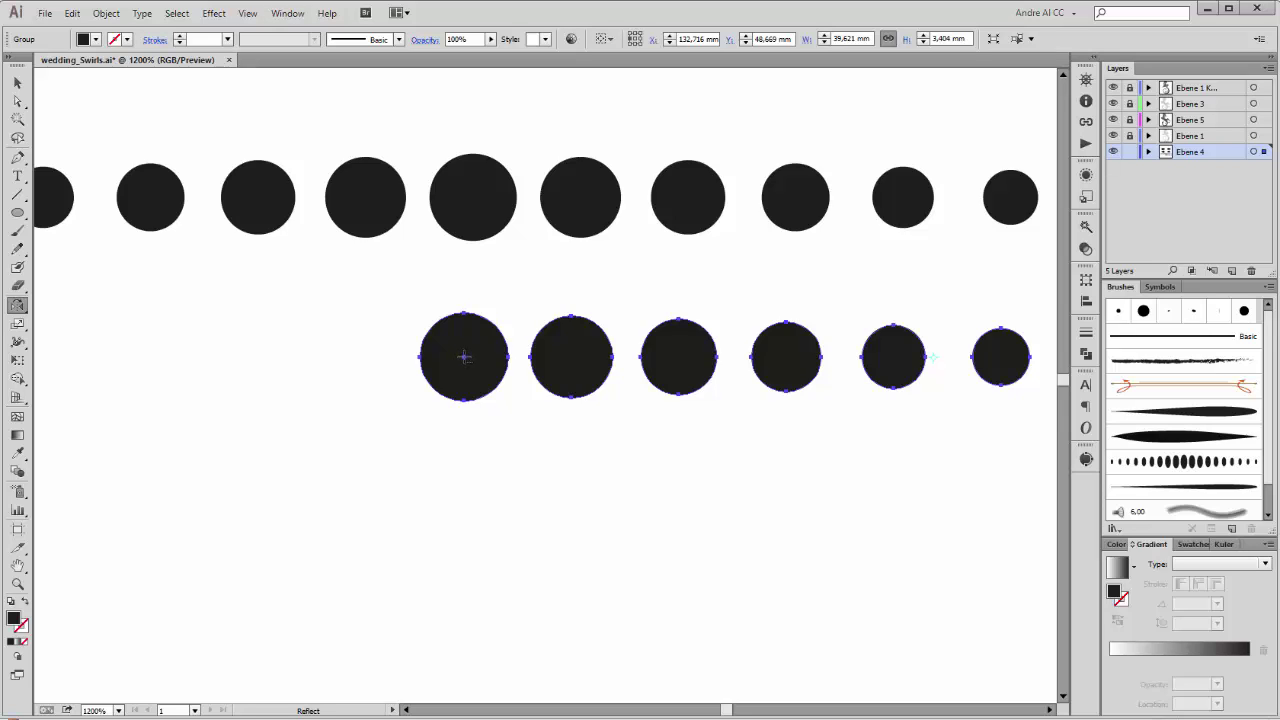
alt+click(464, 356)
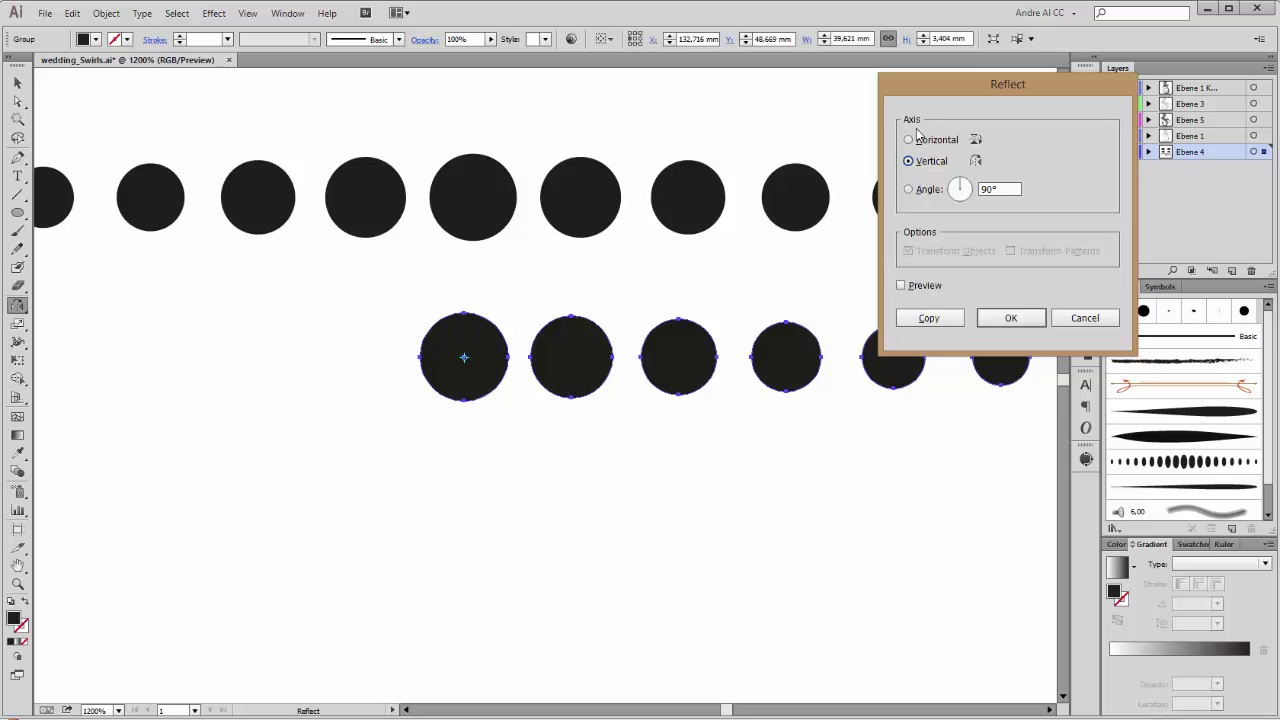
click(933, 320)
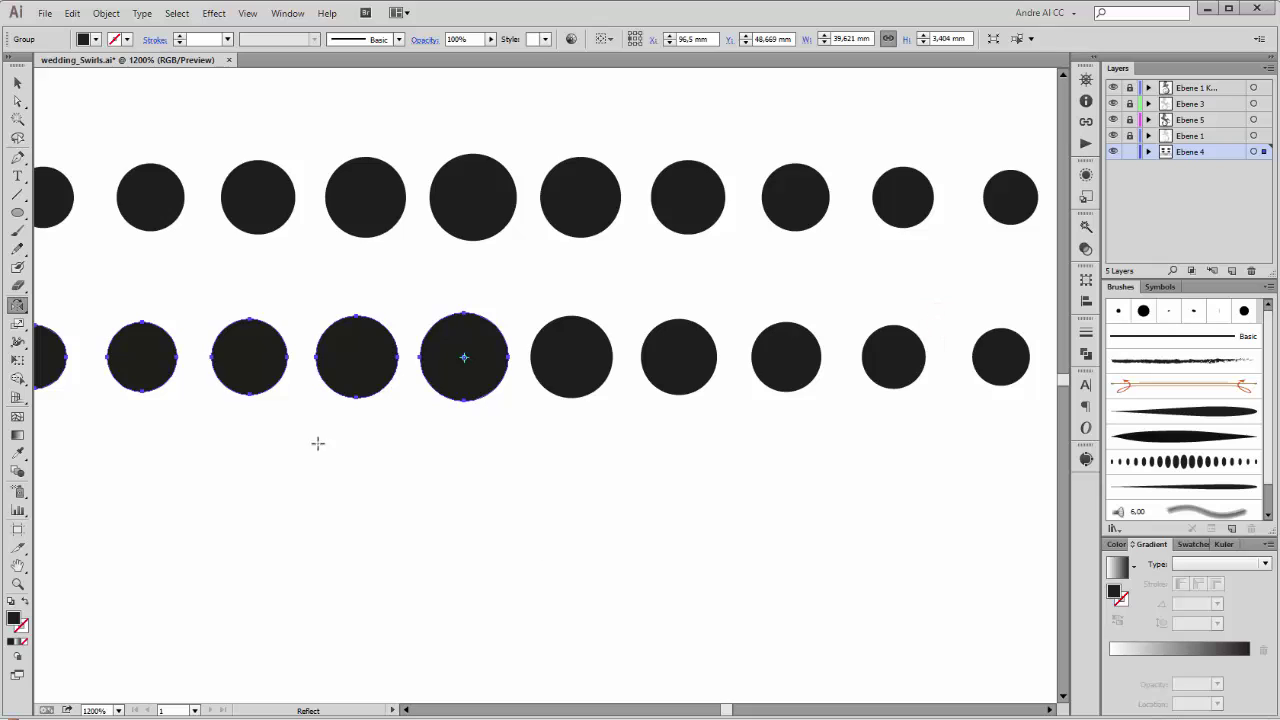
Delete the duplicate circle stacked on the largest circle in the middle of the lower dotted row
click(17, 101)
click(383, 440)
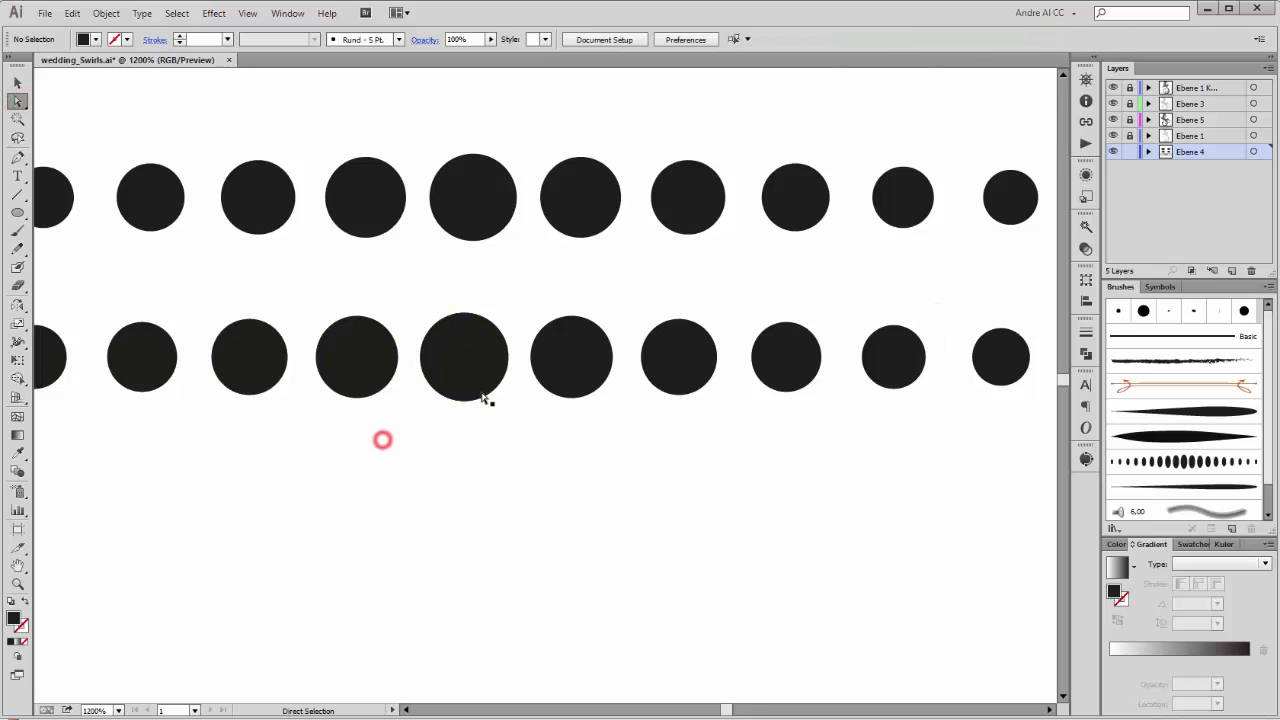
click(484, 390)
drag(484, 397, 486, 462)
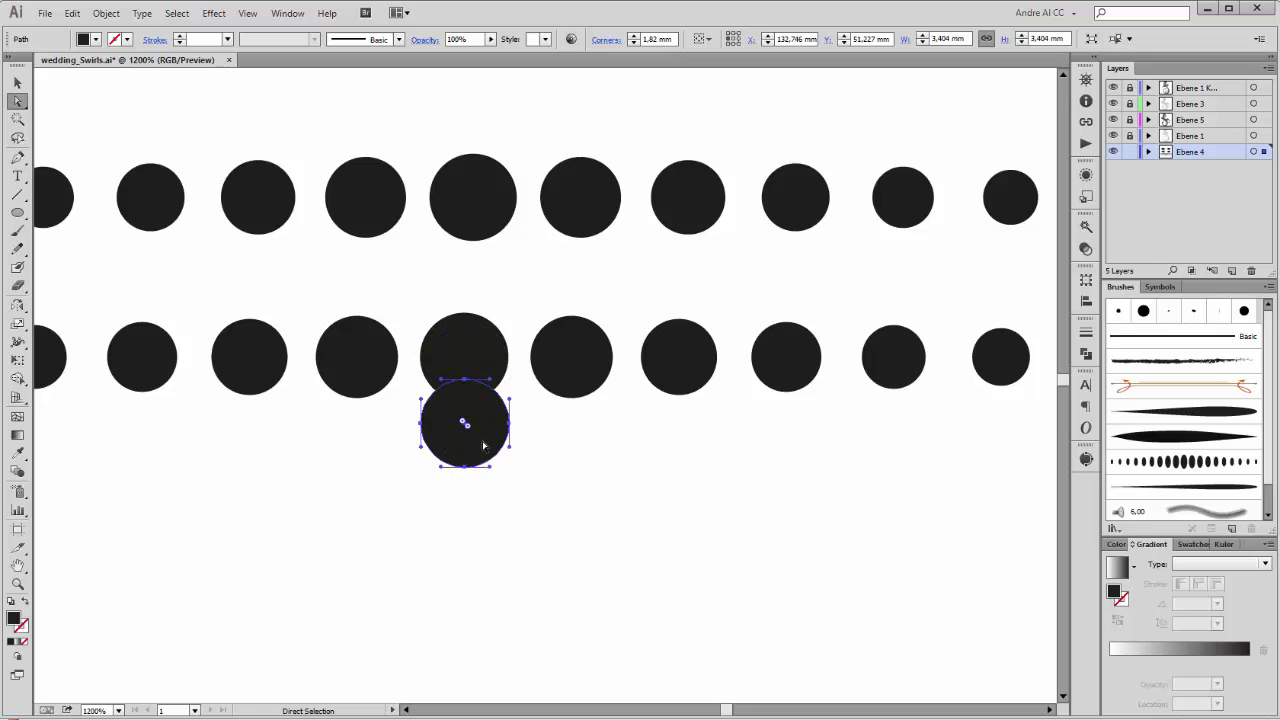
key(Delete)
scroll(512, 376, down, 3)
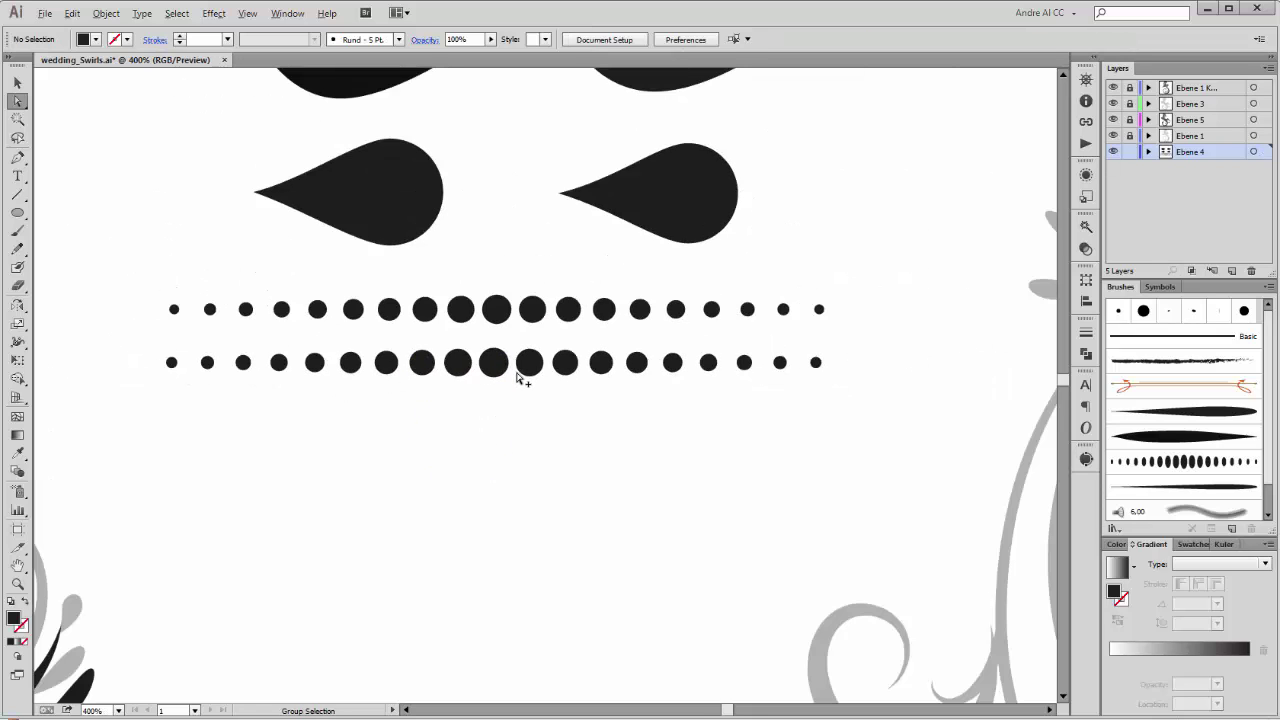
scroll(517, 370, down, 3)
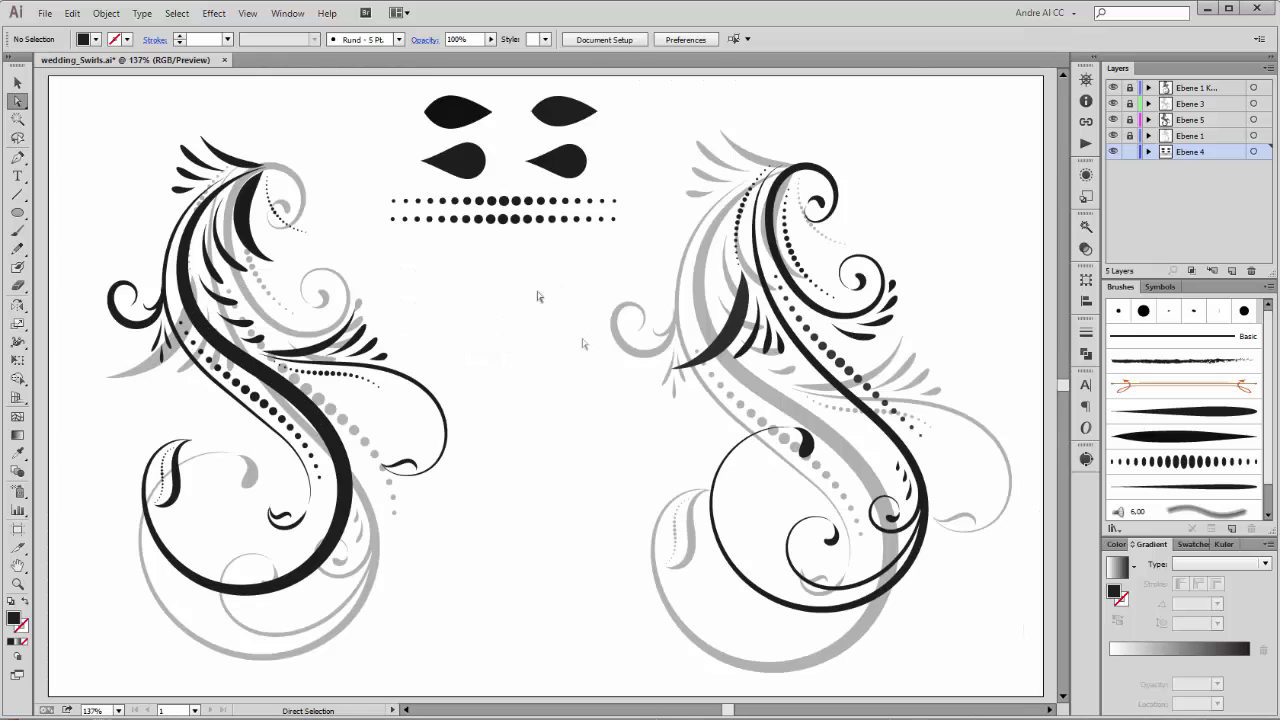
Scale the second leaf and the second teardrop down to about 11 mm wide each with Free Transform
click(18, 362)
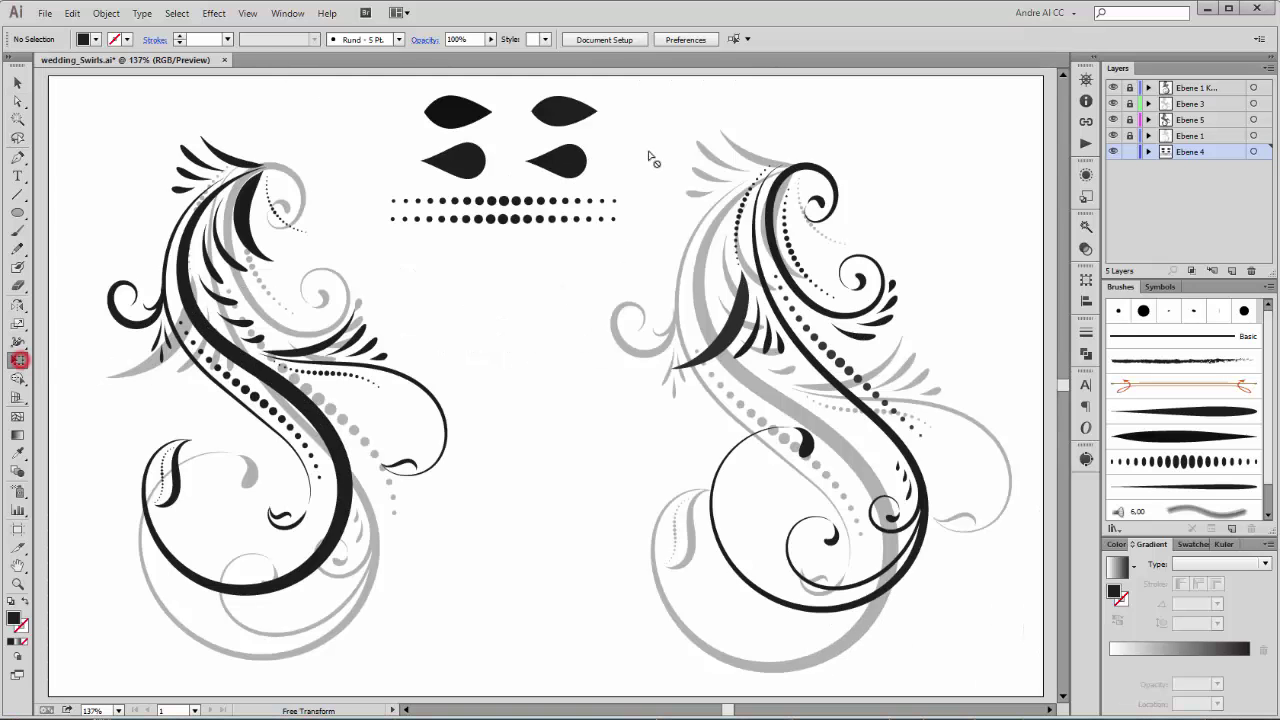
click(566, 117)
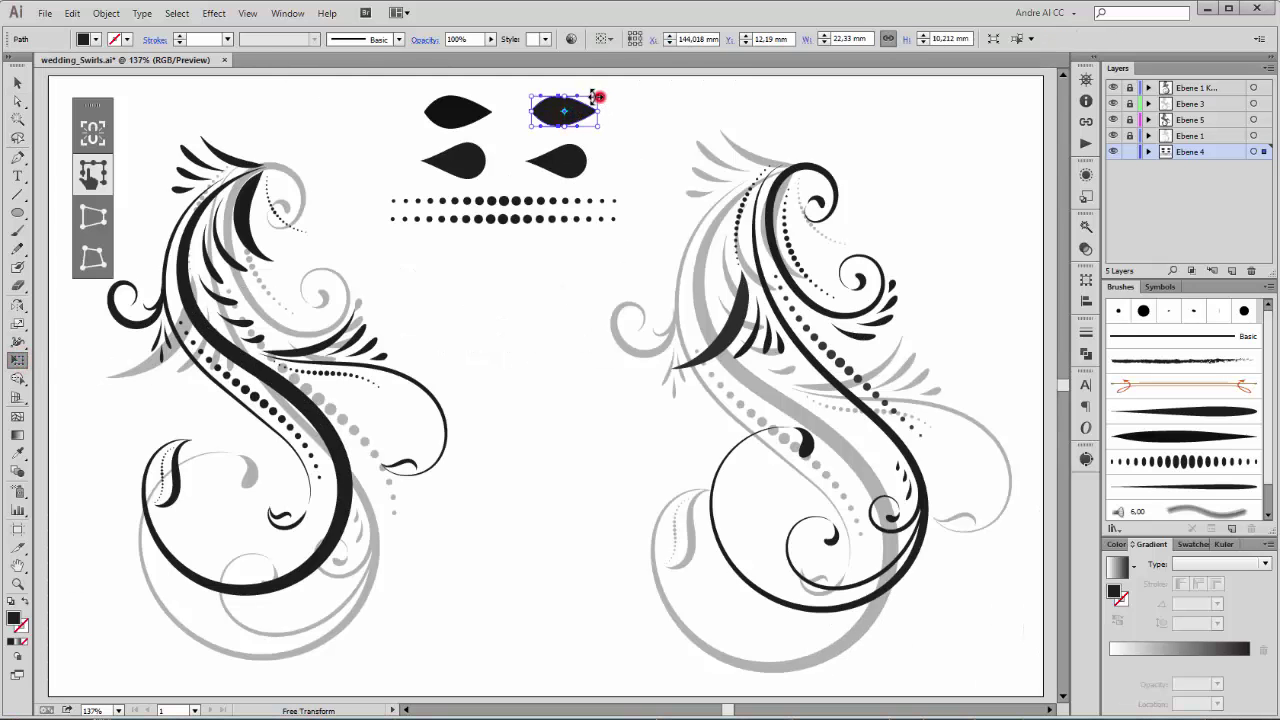
drag(598, 100, 556, 160)
key(a)
click(578, 160)
key(e)
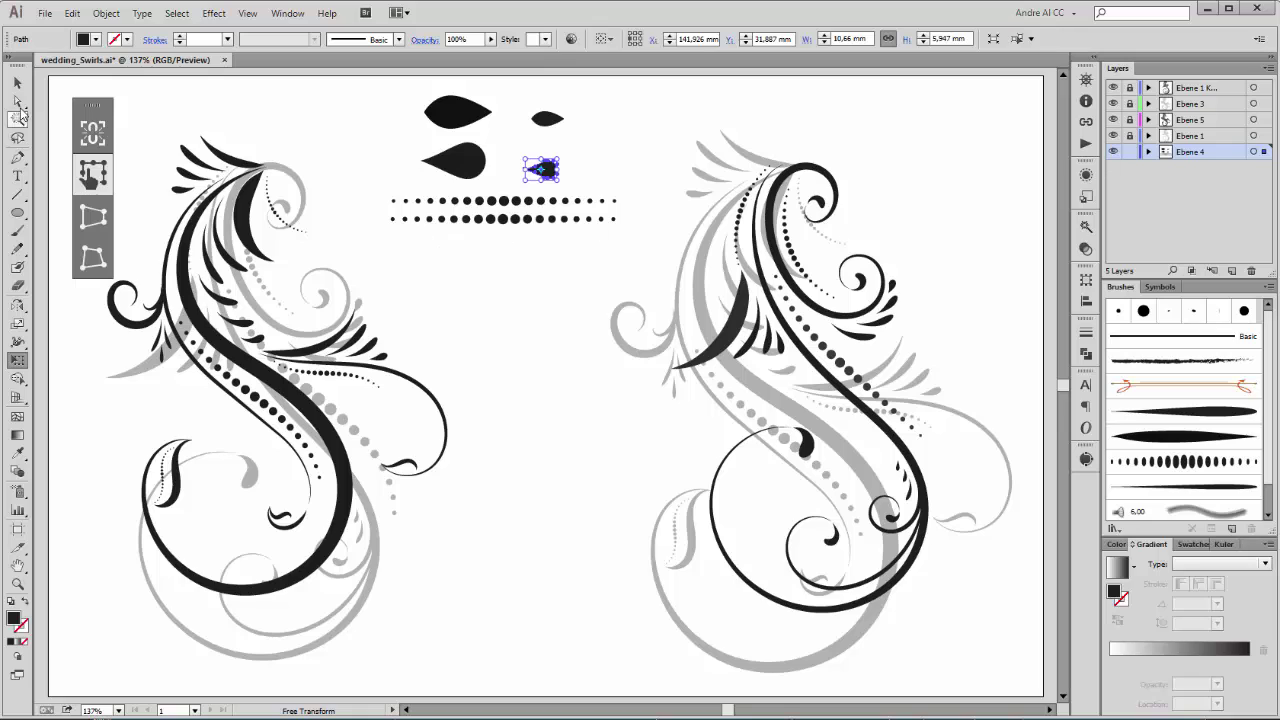
Move the small leaf, small teardrop and lower dotted row together to the empty area between the bottoms of the two swirls
click(18, 84)
shift+click(547, 118)
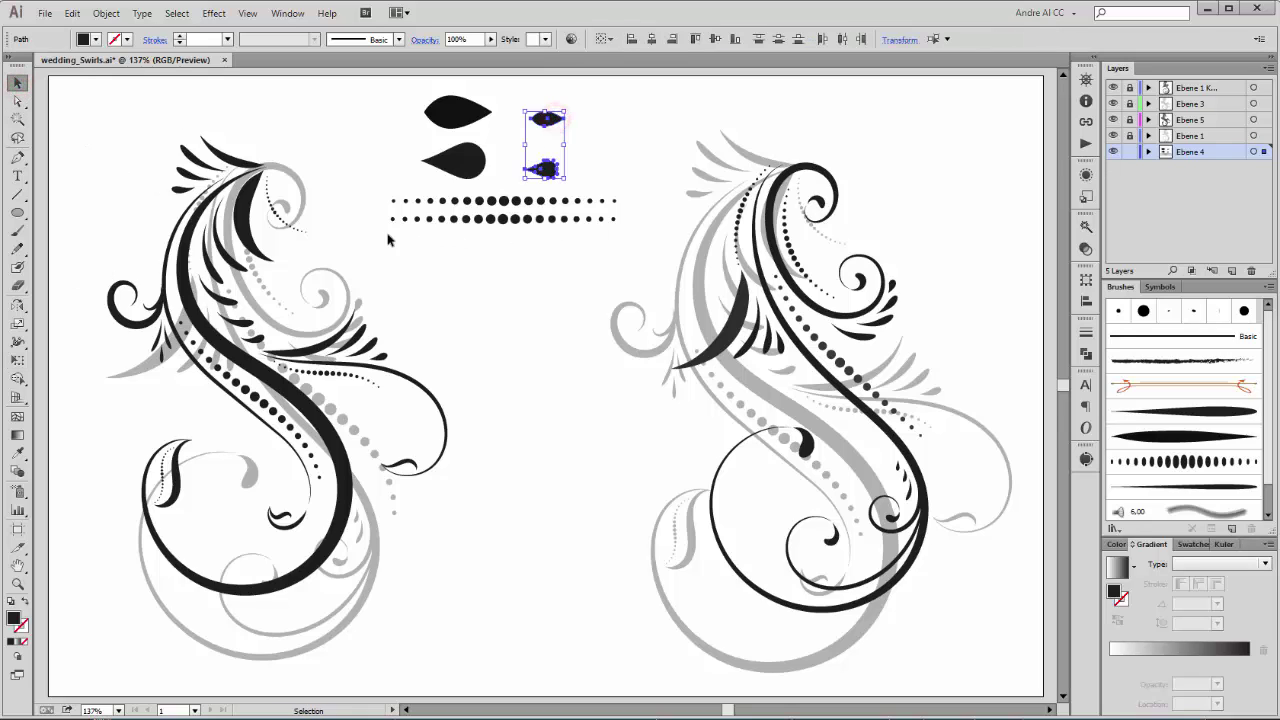
drag(378, 239, 612, 218)
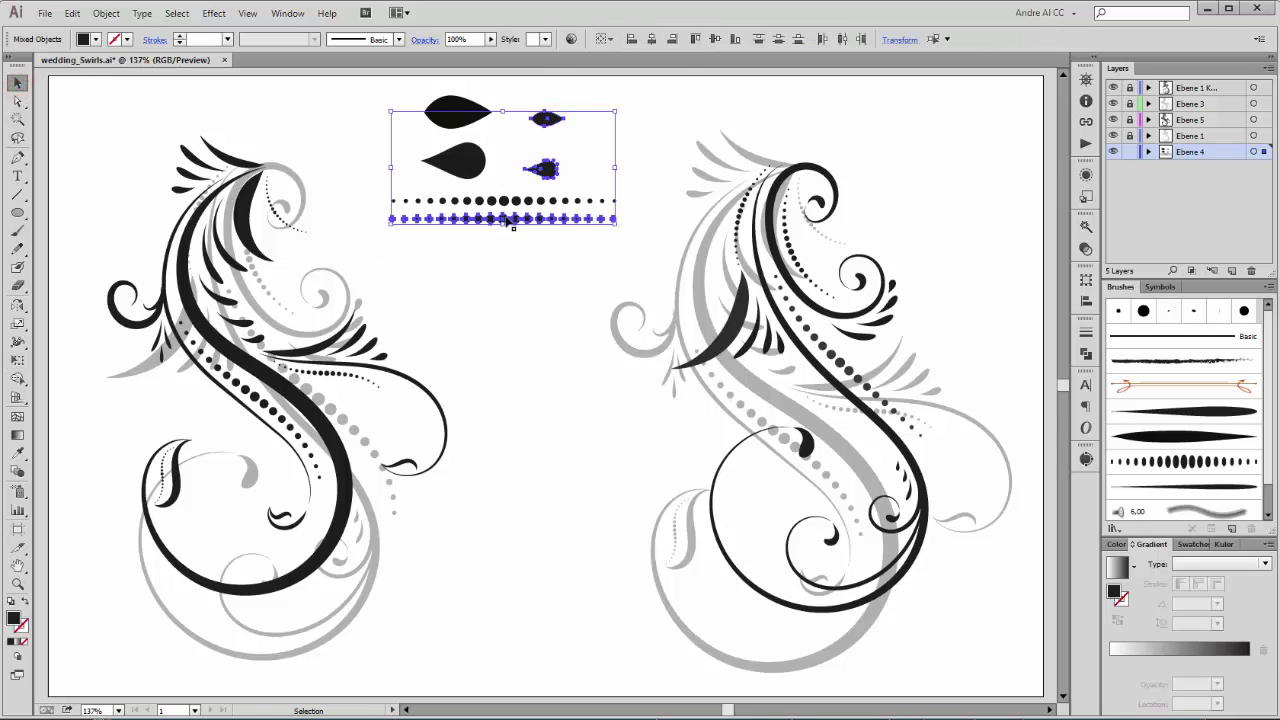
drag(515, 218, 533, 545)
click(606, 517)
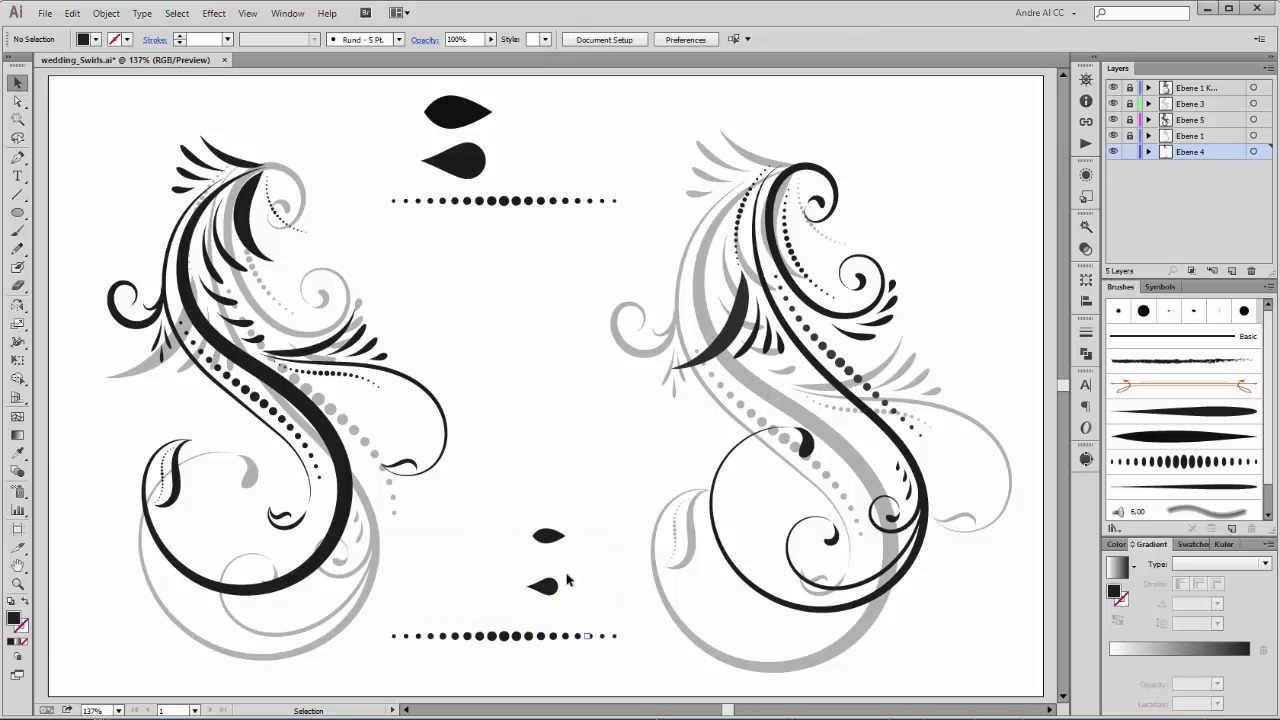
Create an art brush from the small leaf with the Tints colorization method
click(541, 538)
drag(548, 536, 1178, 415)
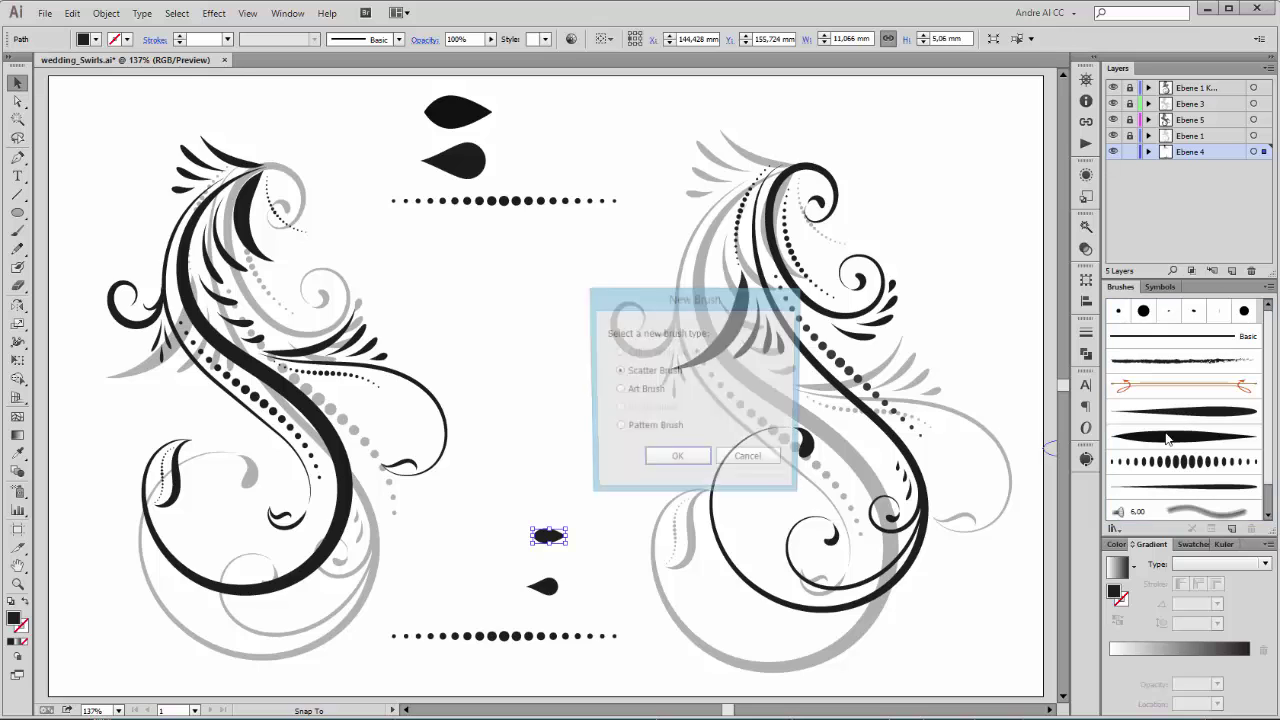
click(633, 392)
click(676, 461)
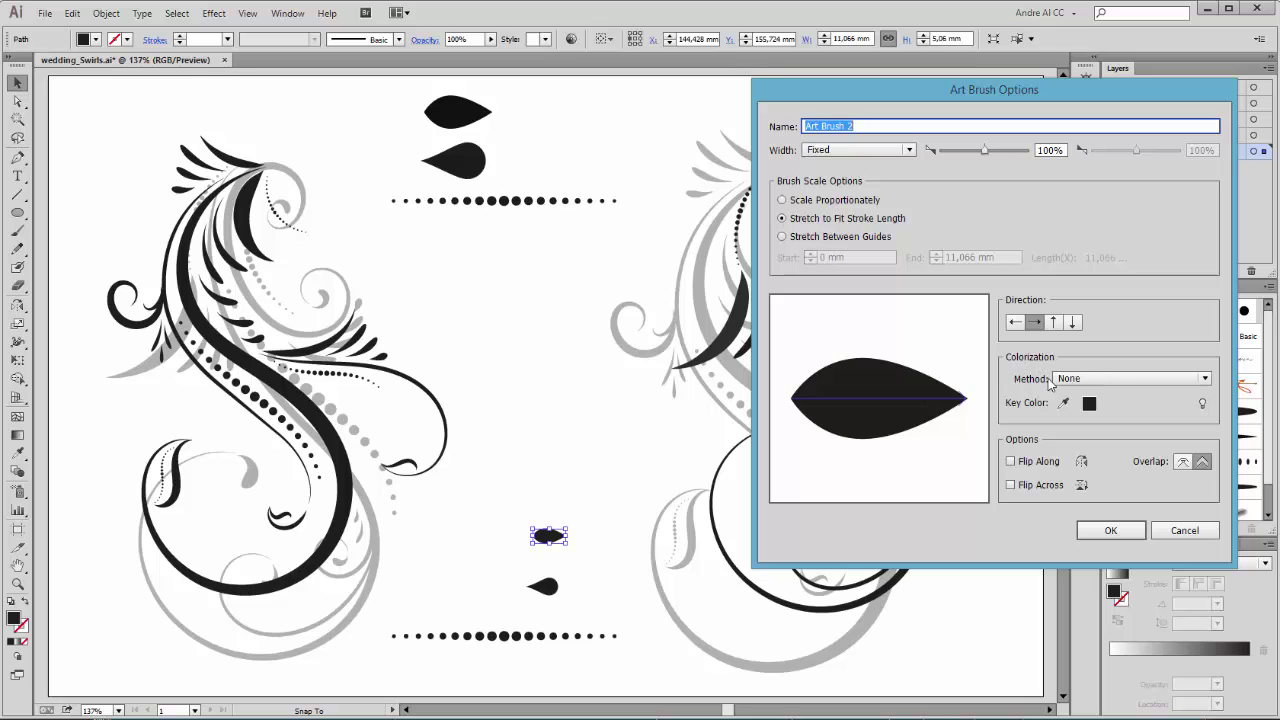
click(1120, 378)
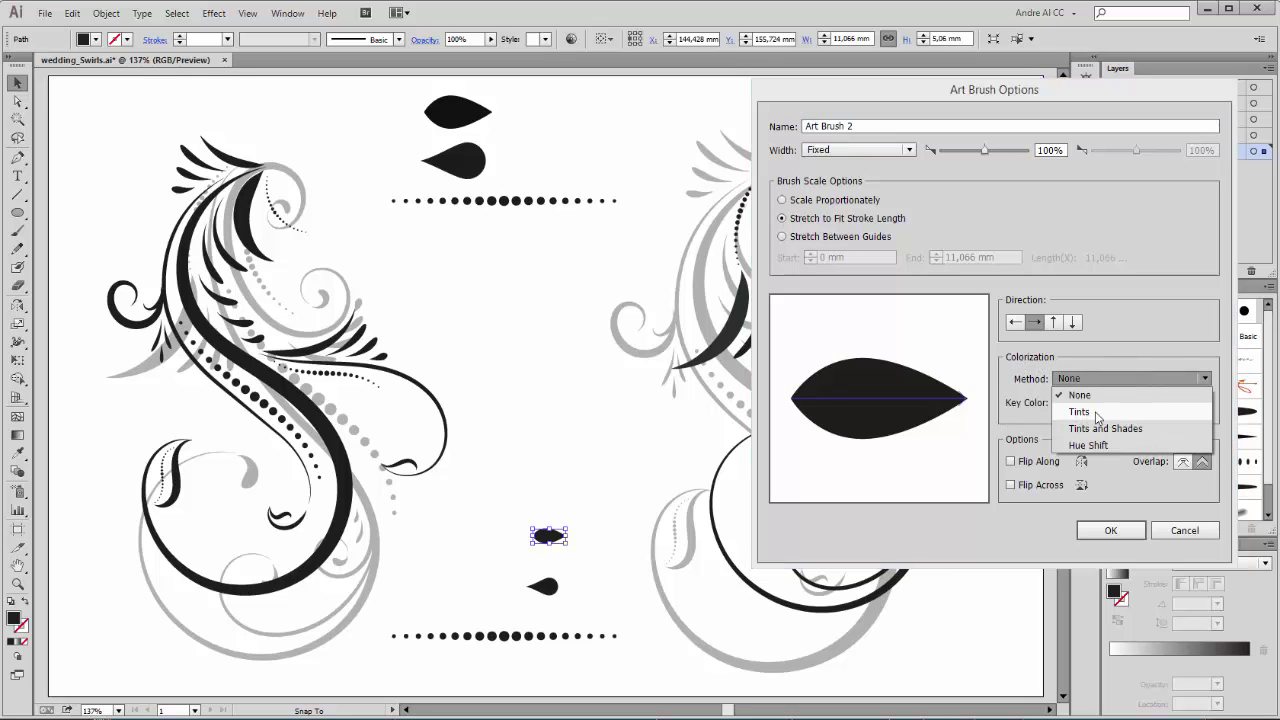
click(1097, 416)
click(1106, 530)
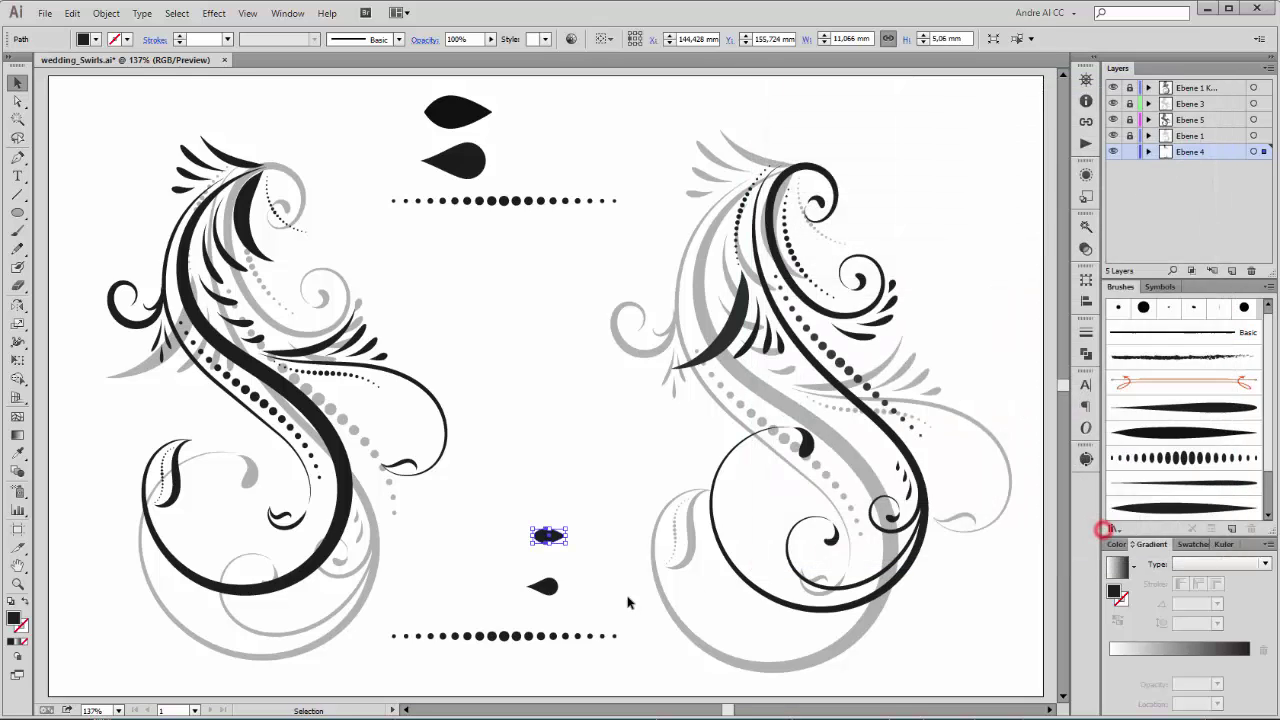
Create an art brush from the small teardrop with the Tints colorization method
drag(546, 588, 1090, 465)
click(643, 392)
click(676, 461)
click(1055, 378)
click(1082, 411)
click(1100, 530)
Create an art brush from the lower dotted row with Tints colorization and the Scale Proportionately option
drag(371, 657, 634, 629)
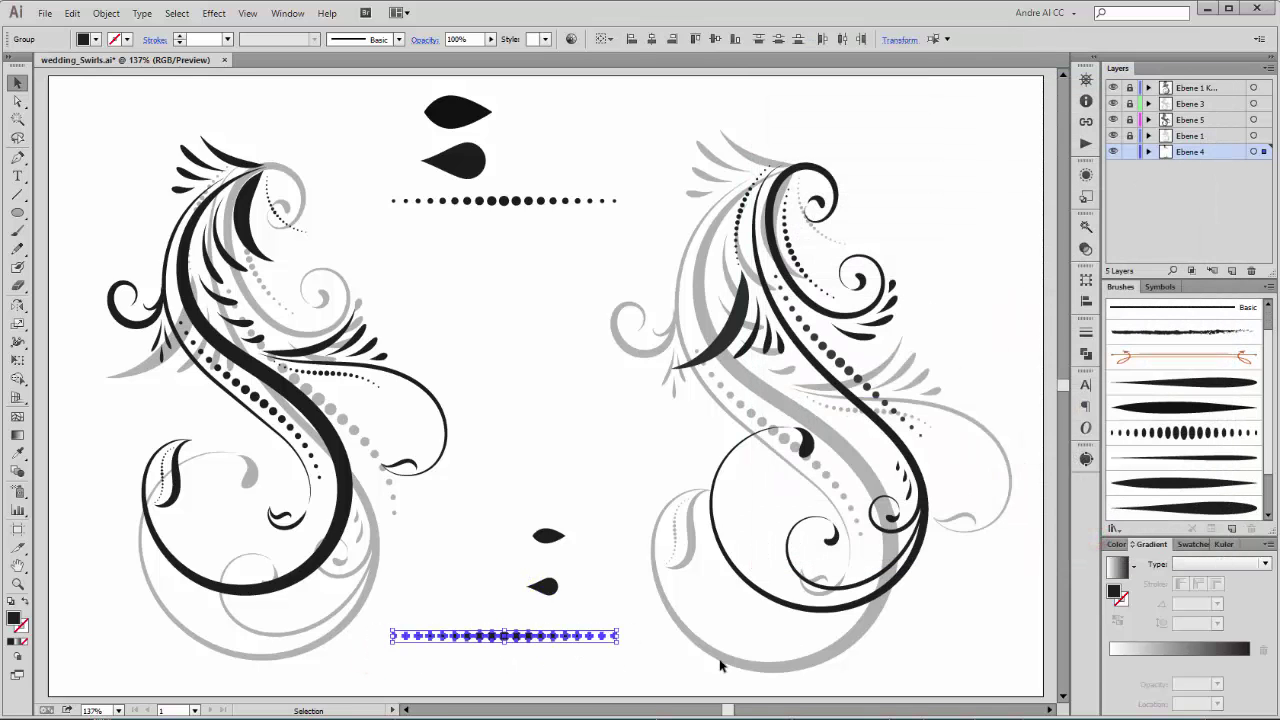
click(1268, 287)
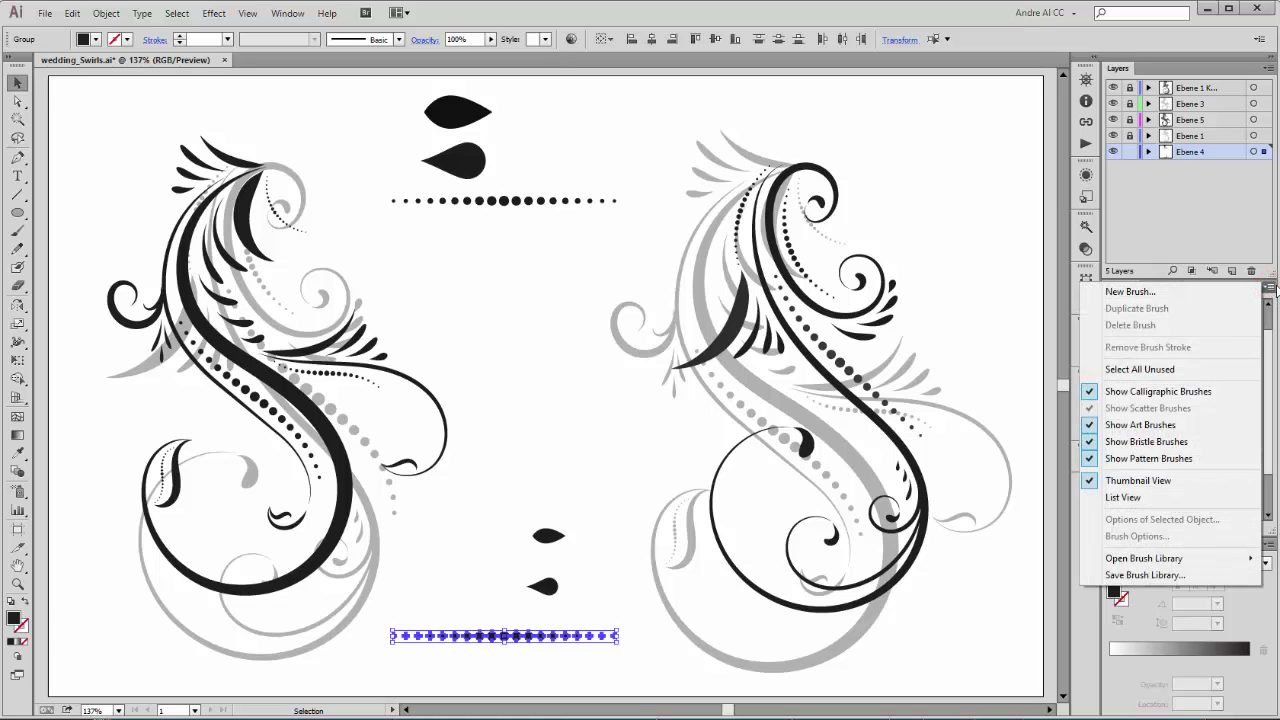
click(1128, 293)
click(617, 391)
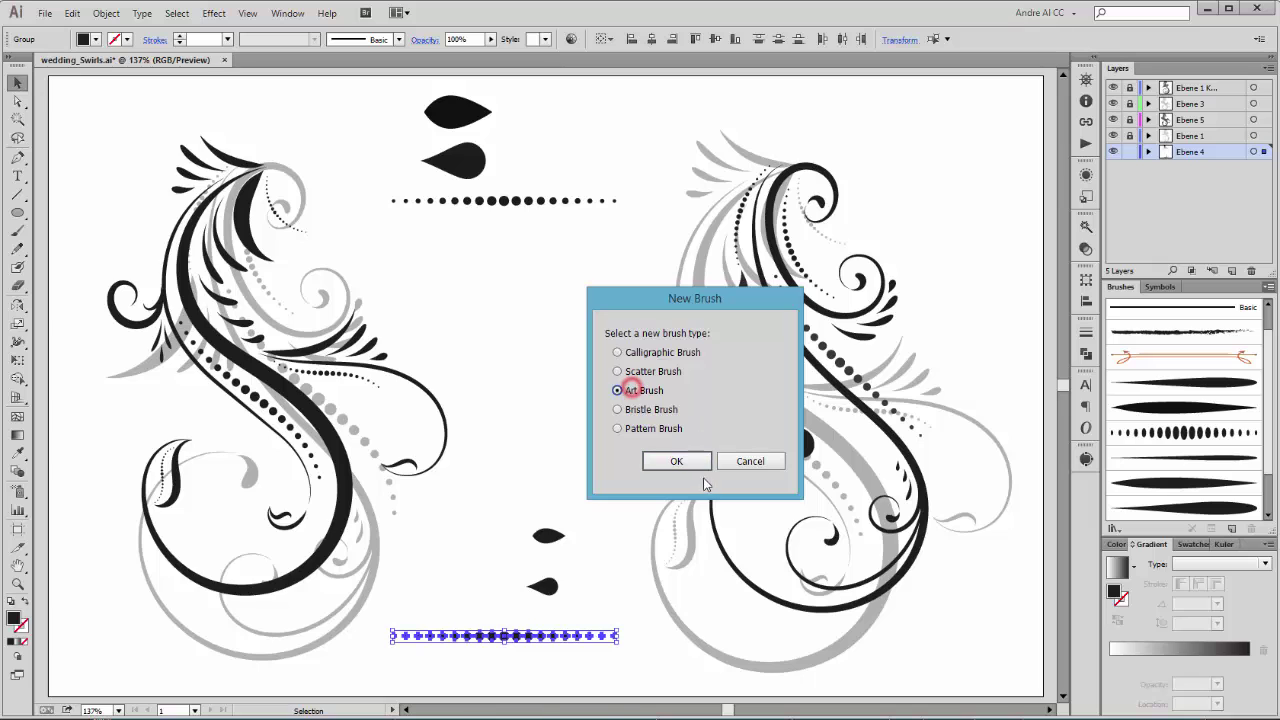
click(683, 460)
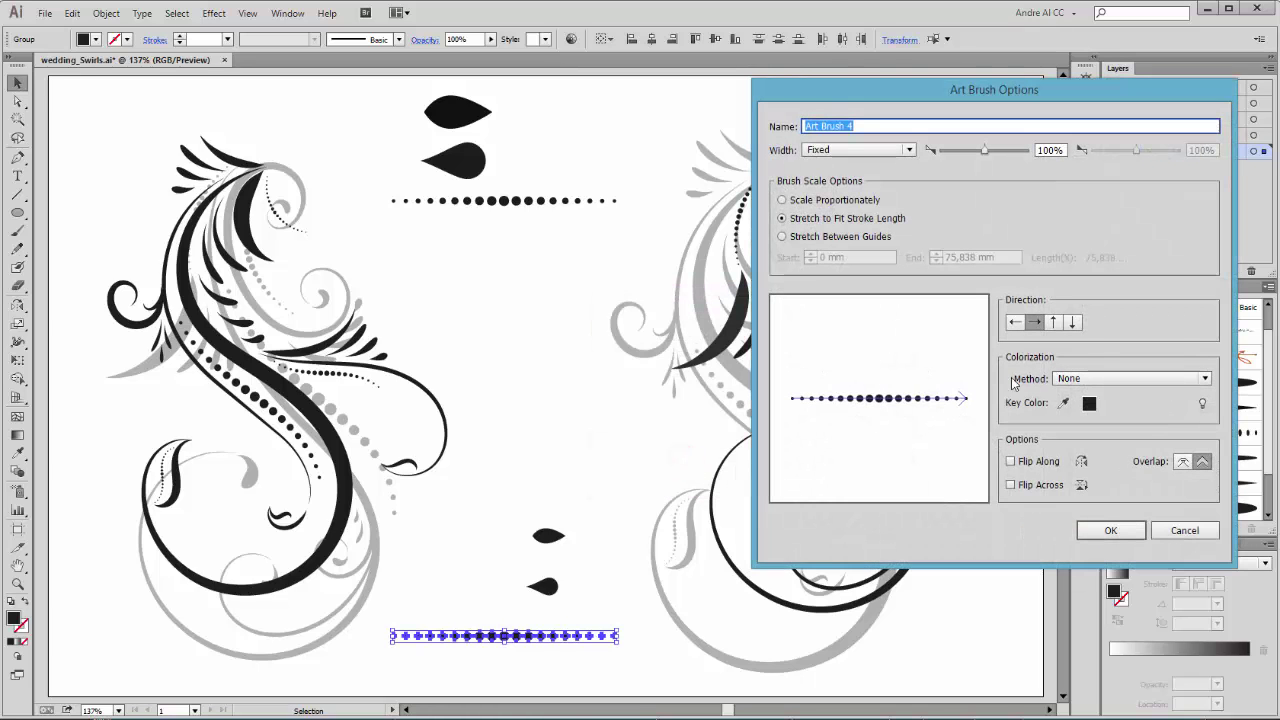
click(1106, 378)
click(1088, 408)
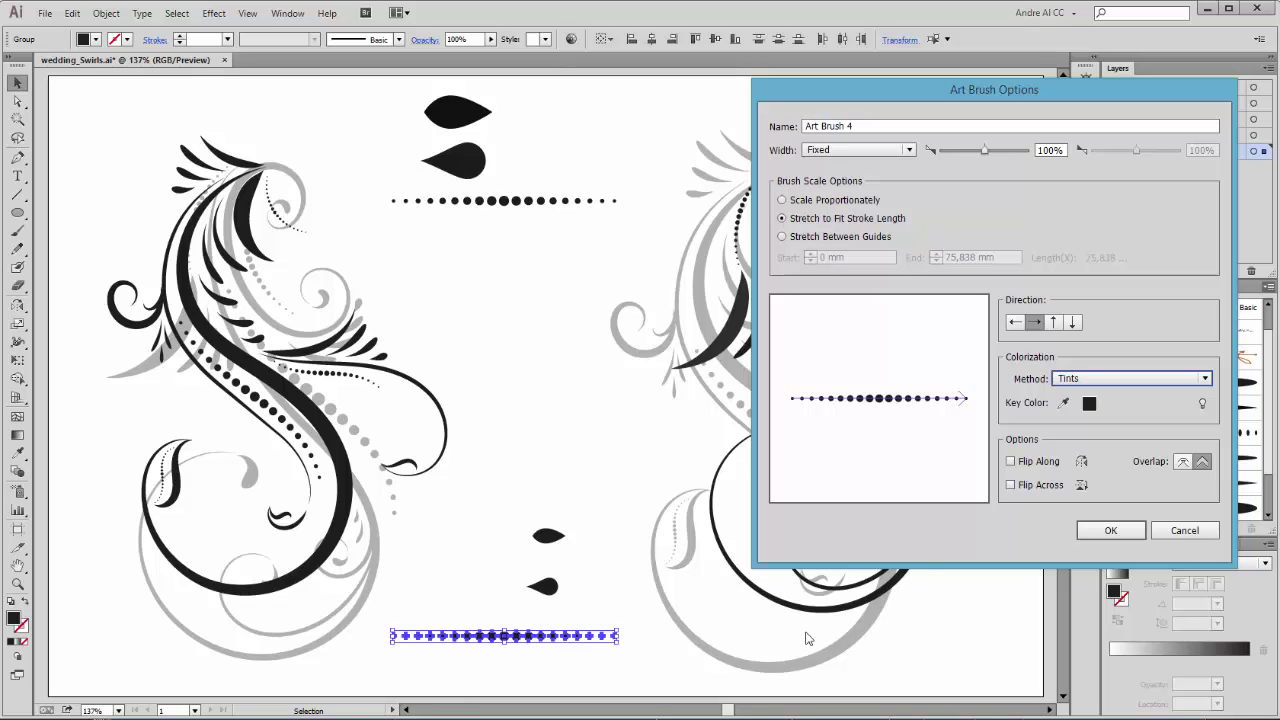
click(808, 203)
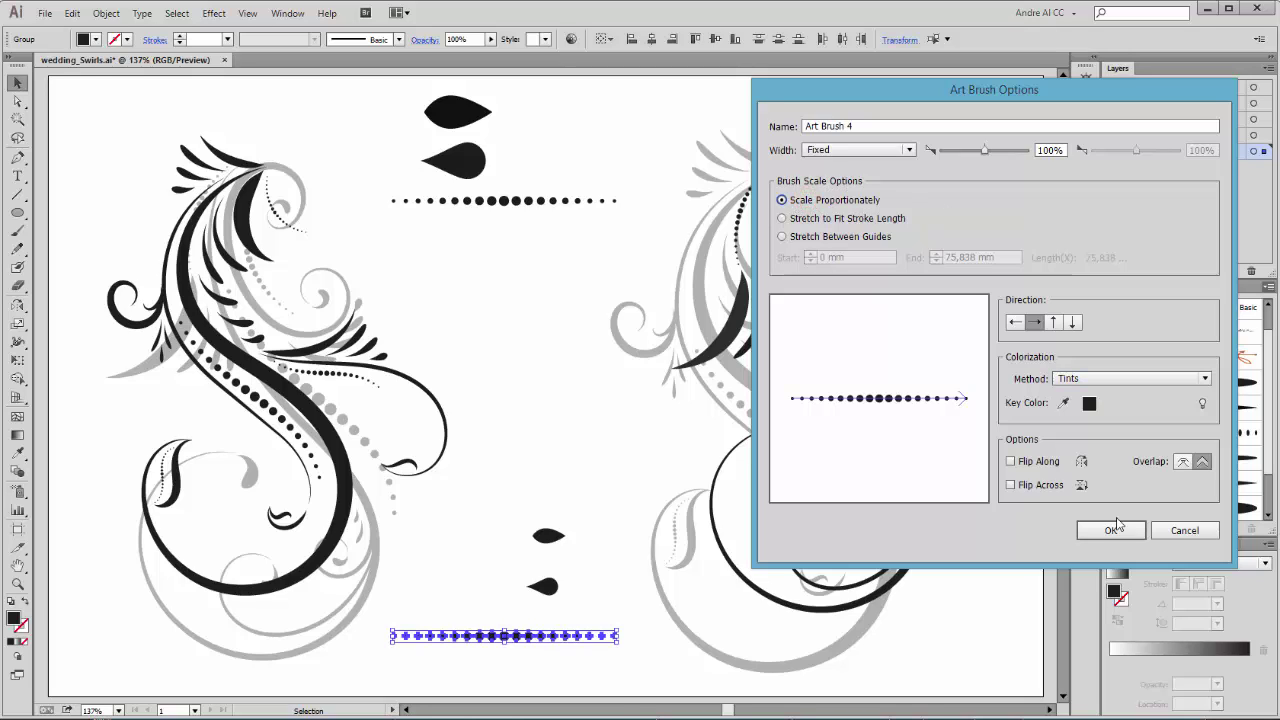
click(1096, 533)
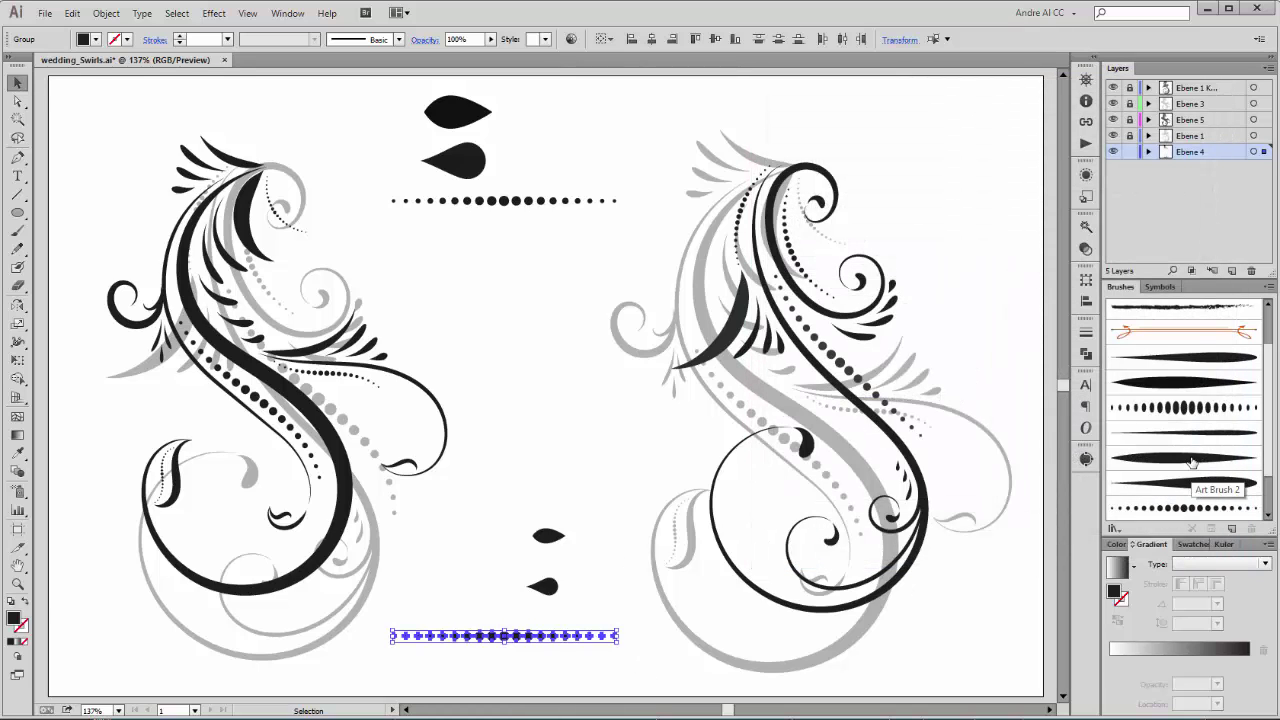
Hide the Ebene 4 layer that holds the brush source shapes
click(1113, 152)
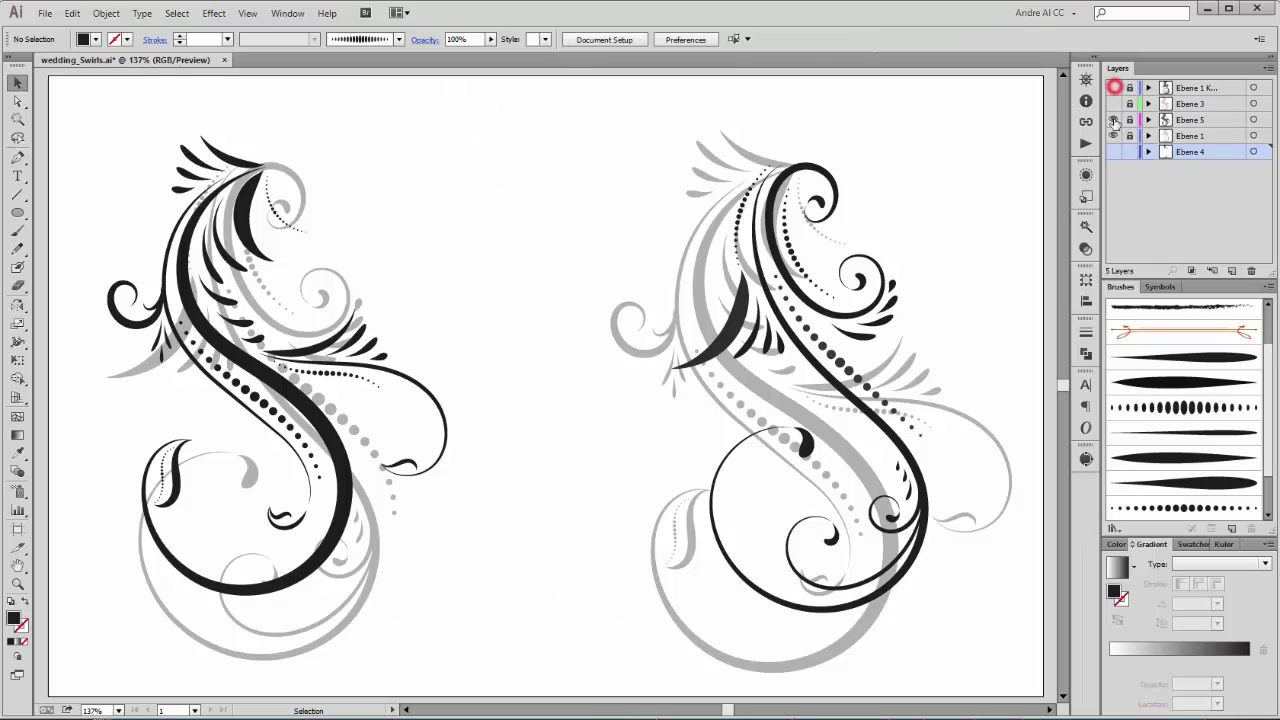
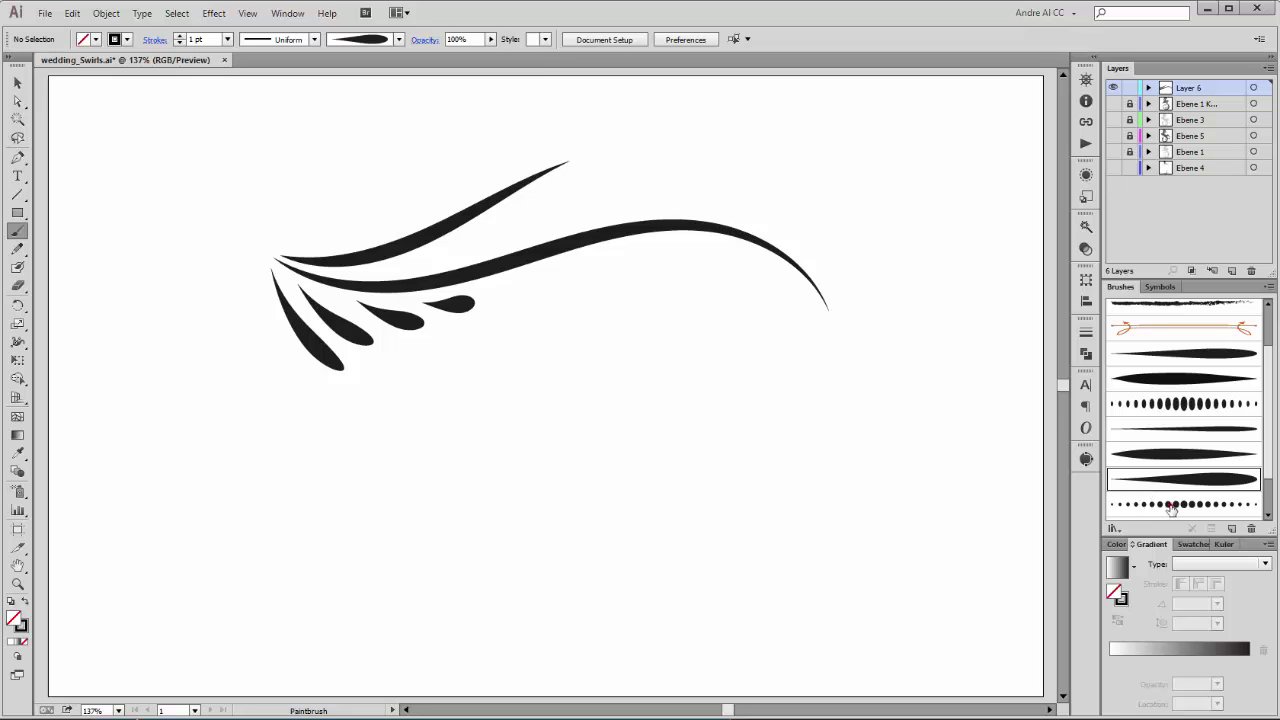
Paint strokes with the new dotted brush between the two long curves, beside the outermost teardrop and above the upper curve
click(1171, 508)
mouse_move(398, 266)
mouse_down()
mouse_move(624, 188)
mouse_move(736, 187)
mouse_up()
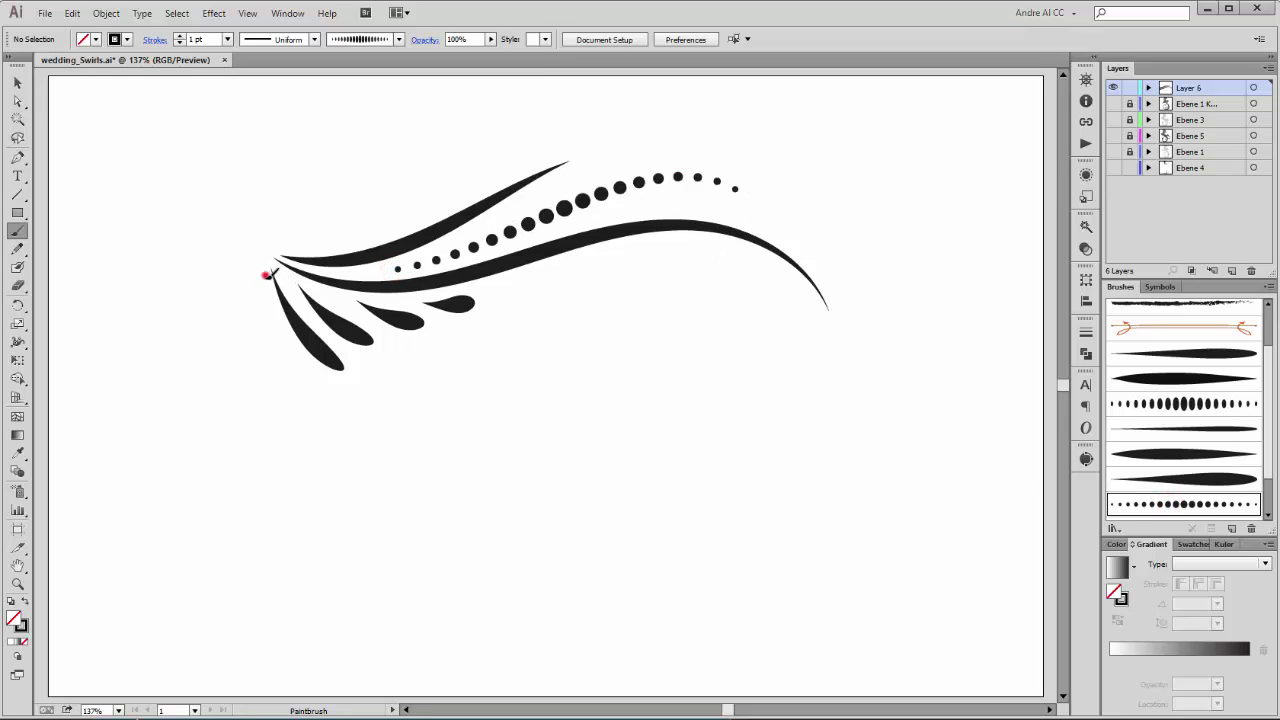
drag(268, 274, 286, 342)
drag(284, 250, 412, 190)
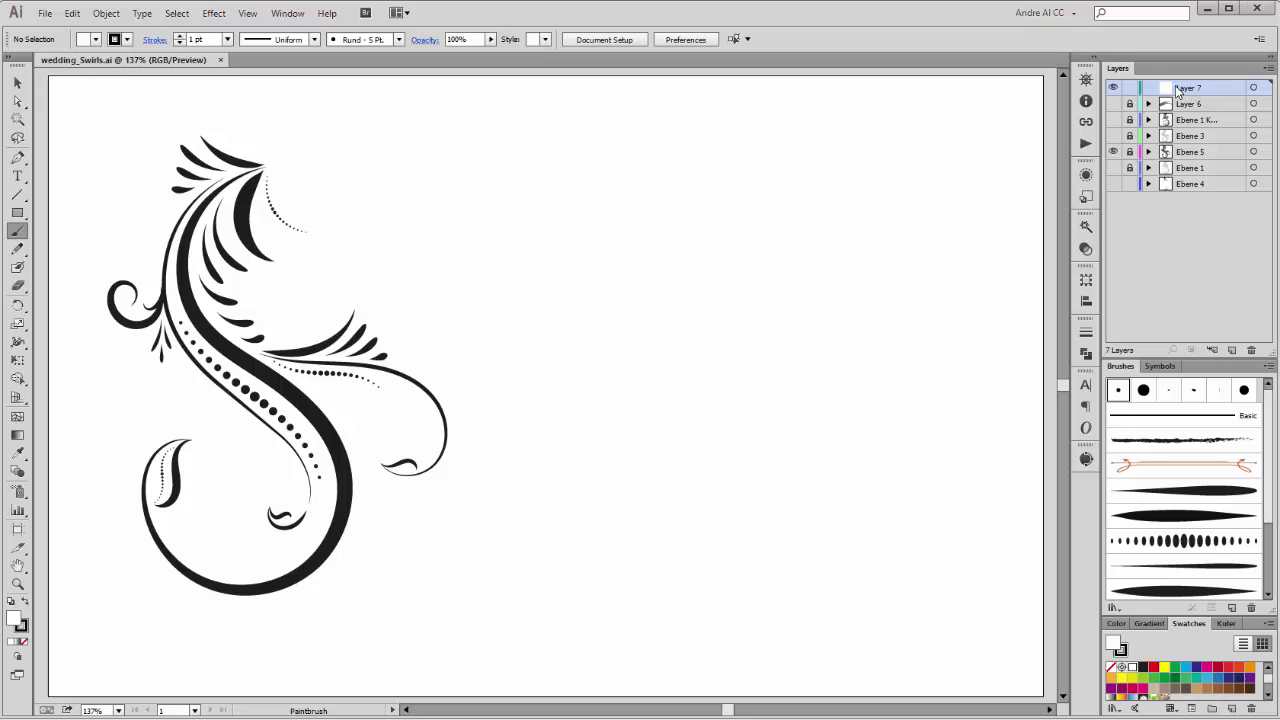
Choose the leaf-shaped Art Brush 2 and set the fill to None
drag(1268, 505, 1273, 558)
click(1184, 511)
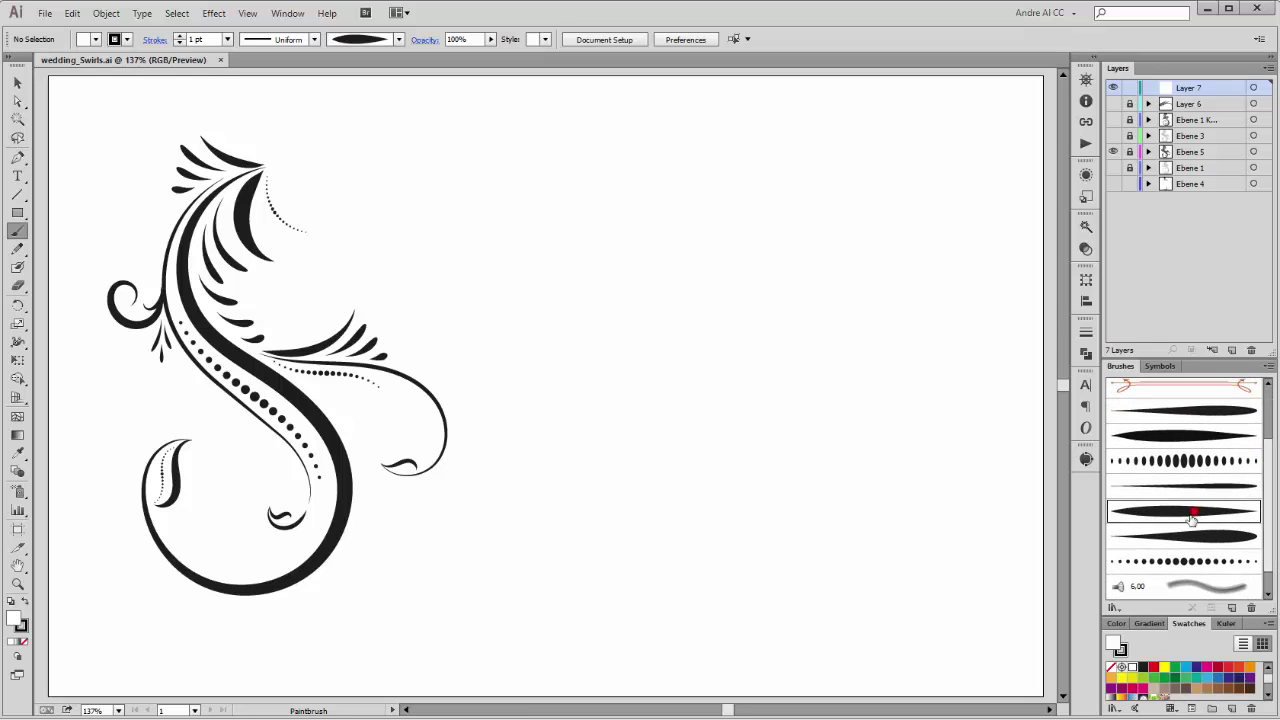
click(95, 39)
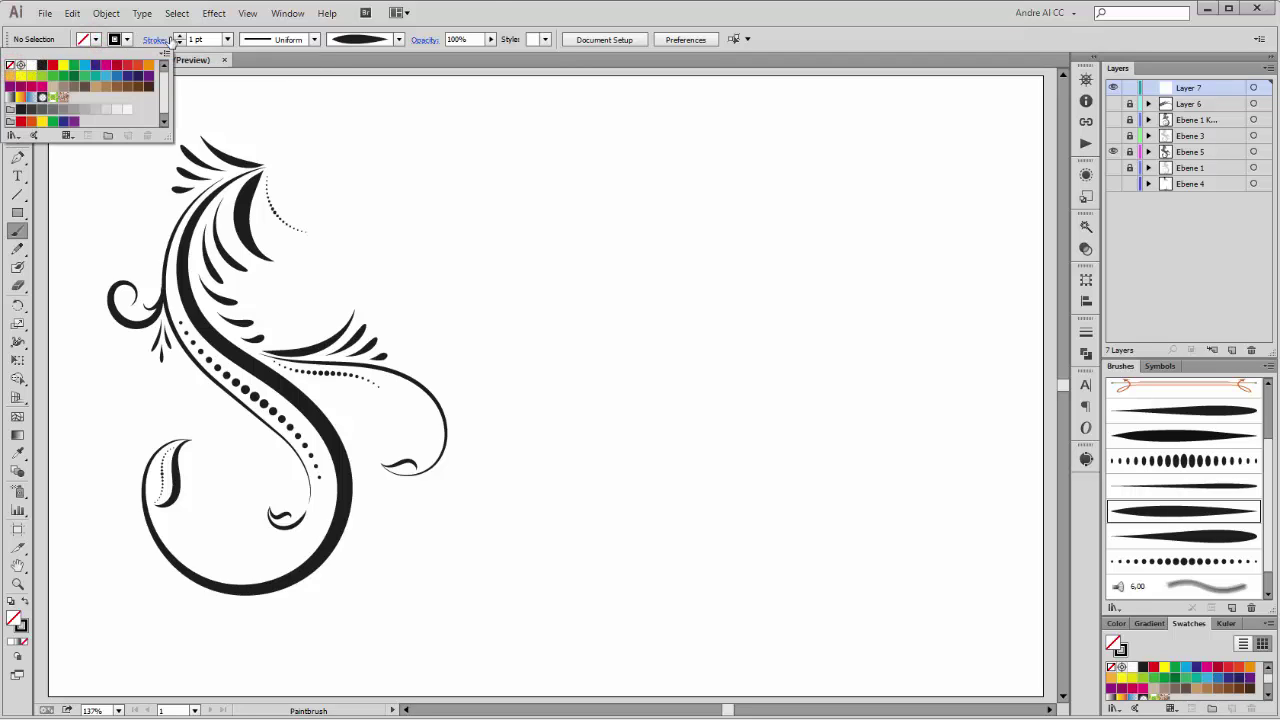
click(487, 13)
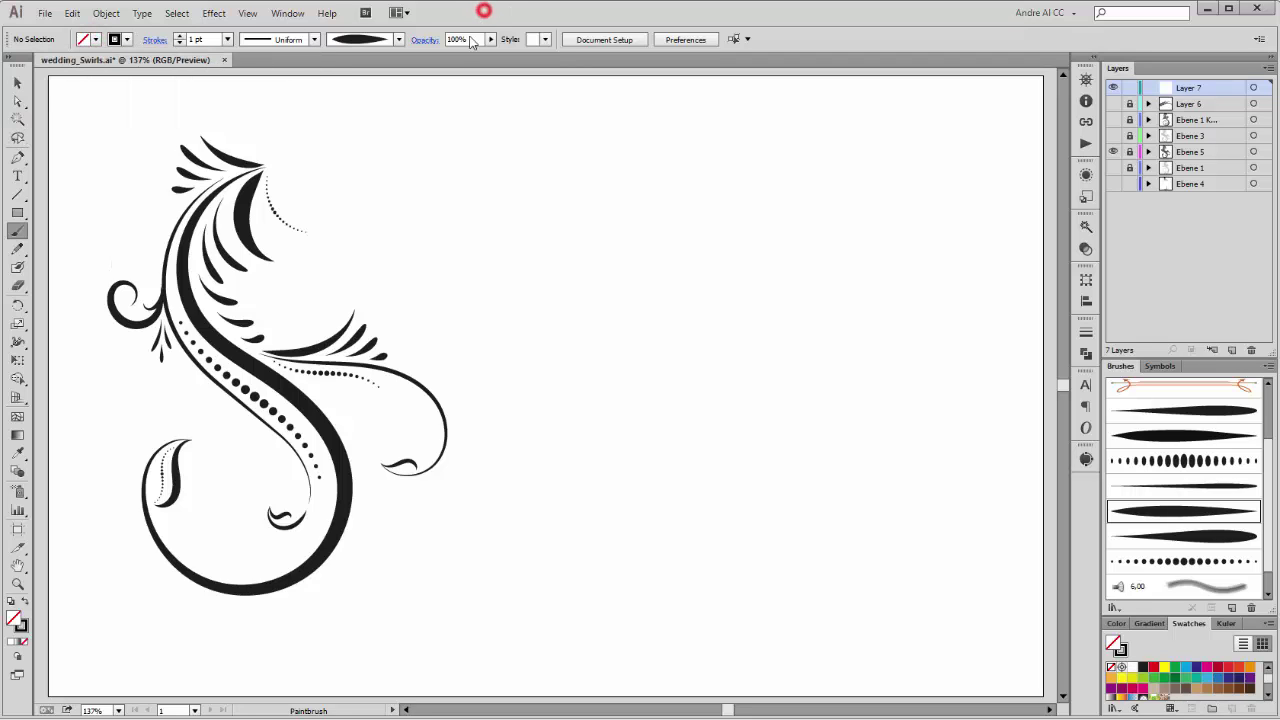
Shift the Paintbrush tool's fidelity about one notch towards Accurate
double_click(18, 232)
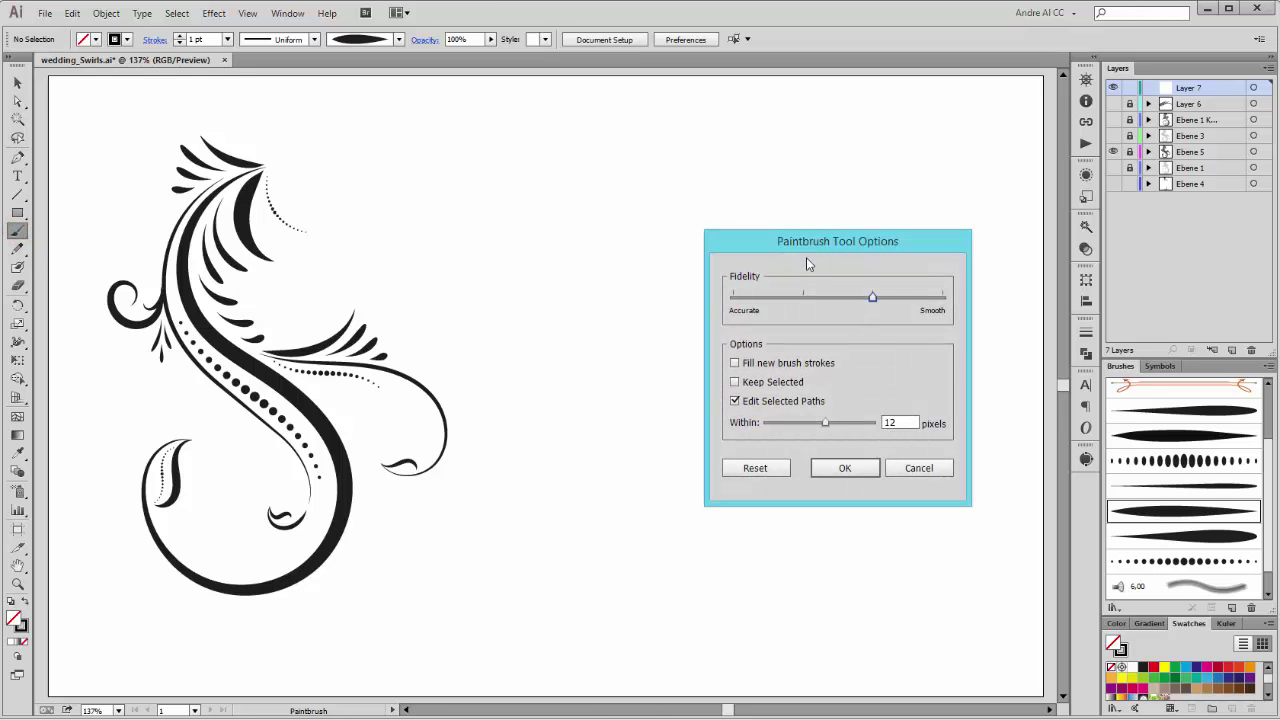
drag(822, 247, 801, 249)
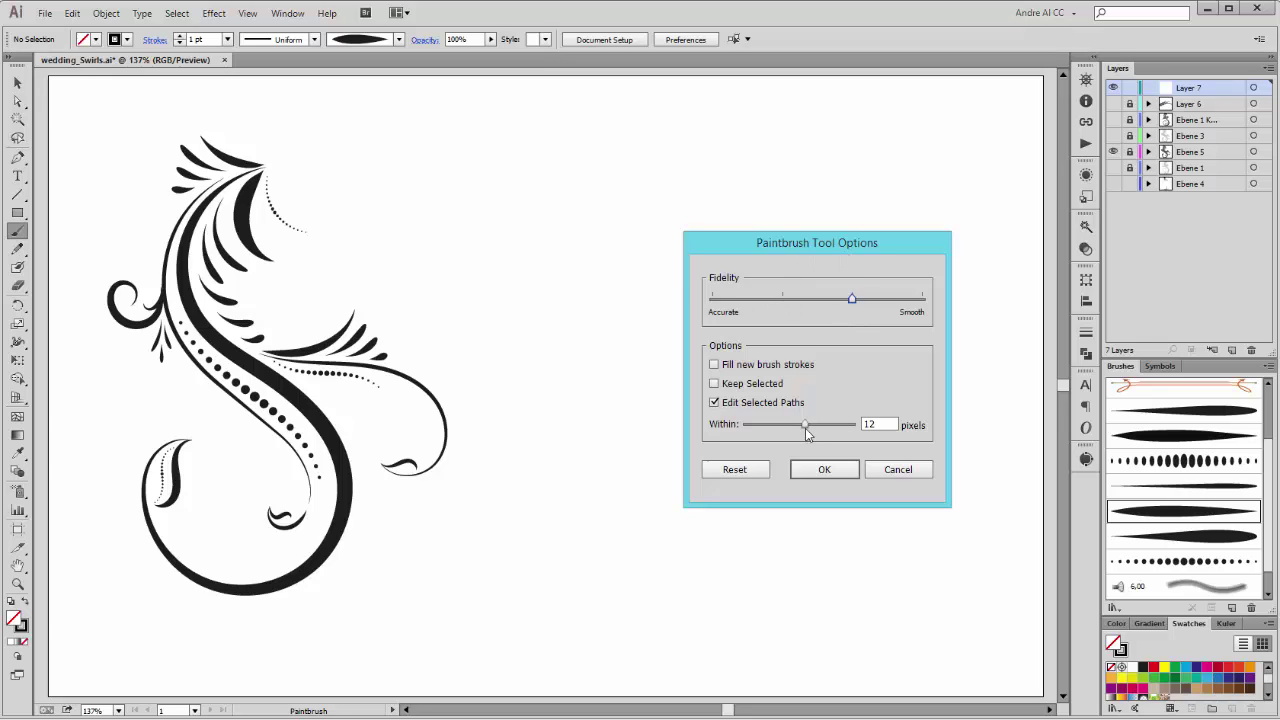
drag(854, 298, 803, 302)
click(834, 473)
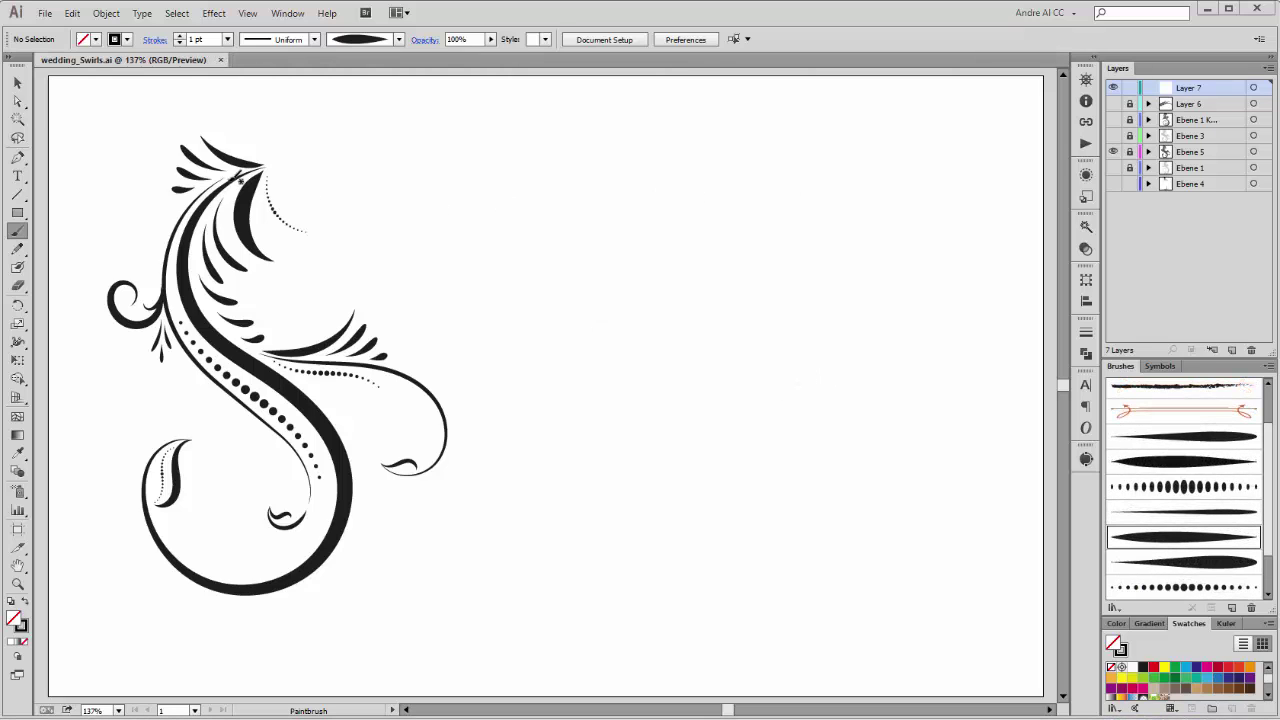
Paint a large S-shaped main curve beside the reference ornament and a thick curved leaf hanging from its upper tip, using the 1 pt leaf brush
click(800, 171)
click(808, 167)
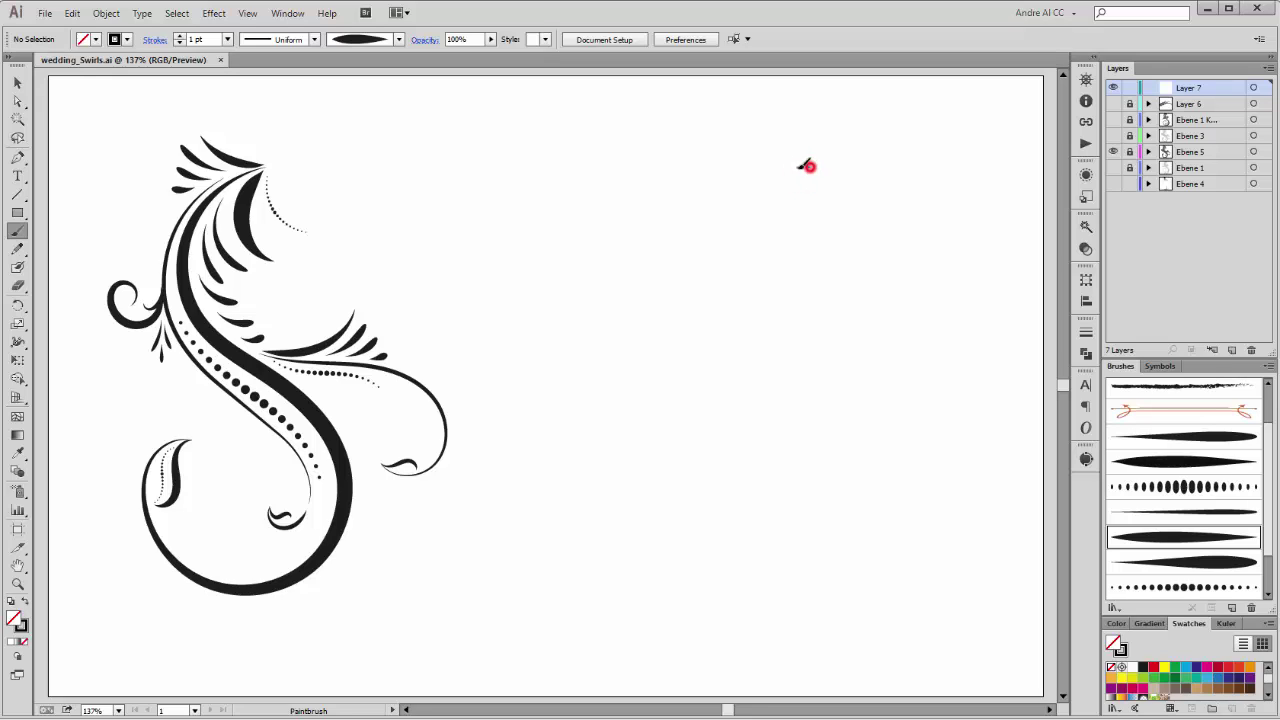
mouse_move(808, 167)
mouse_down()
mouse_move(748, 190)
mouse_move(723, 236)
mouse_up()
mouse_move(737, 316)
mouse_down()
mouse_move(851, 464)
mouse_move(860, 517)
mouse_move(847, 569)
mouse_move(799, 601)
mouse_move(732, 603)
mouse_move(689, 580)
mouse_move(663, 532)
mouse_move(680, 452)
mouse_up()
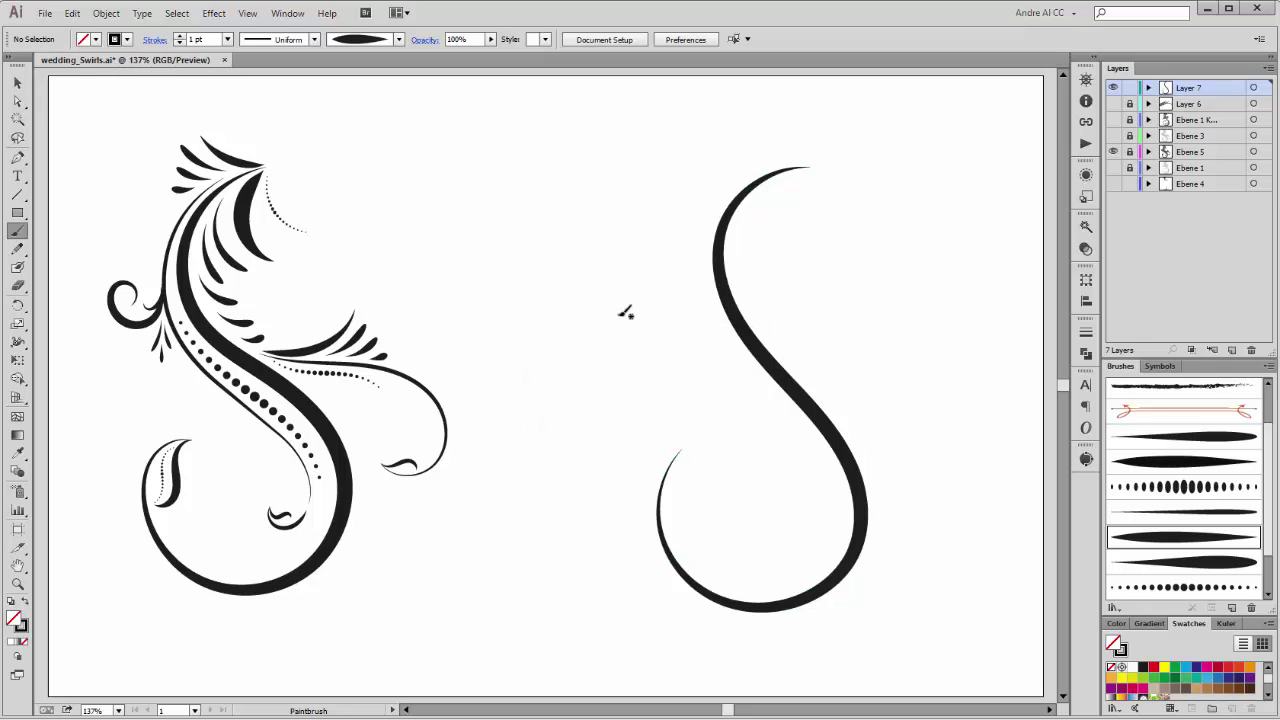
mouse_move(816, 168)
mouse_down()
mouse_move(813, 222)
mouse_move(838, 254)
mouse_up()
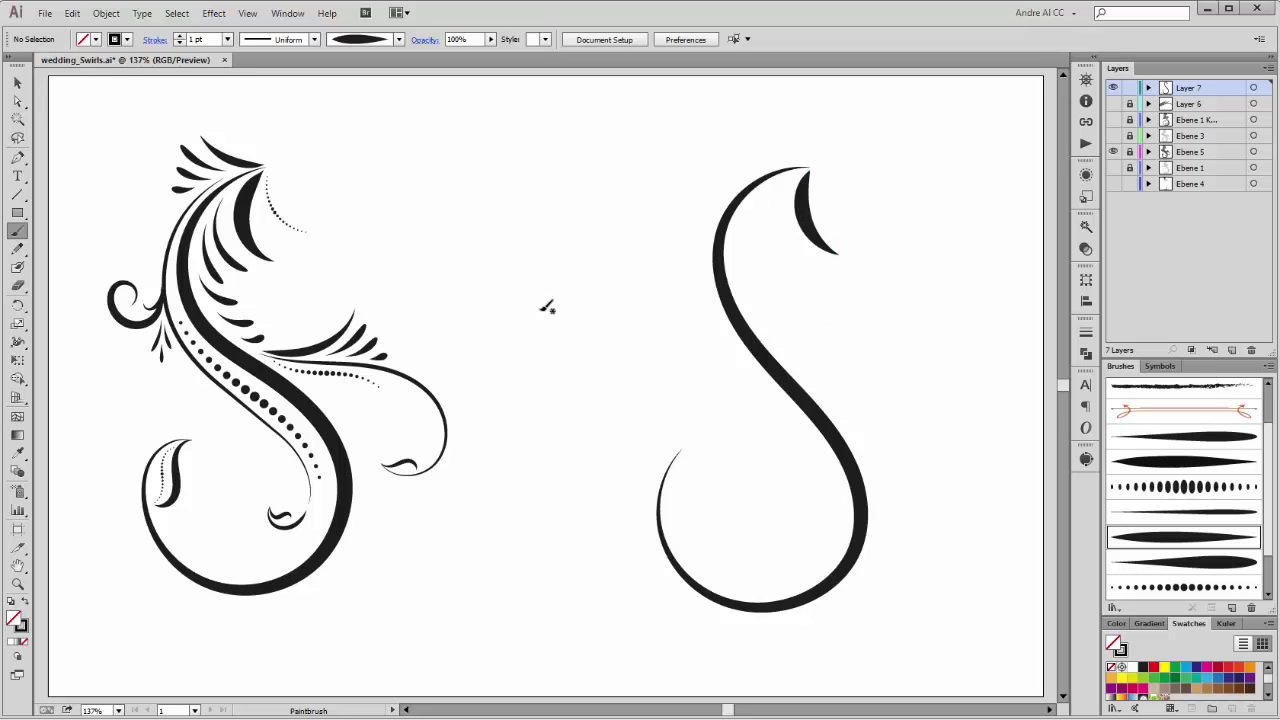
Set the stroke to 0.5 pt and paint one leaf rising from the S-curve's upper tip and another branching outward from its middle
click(227, 39)
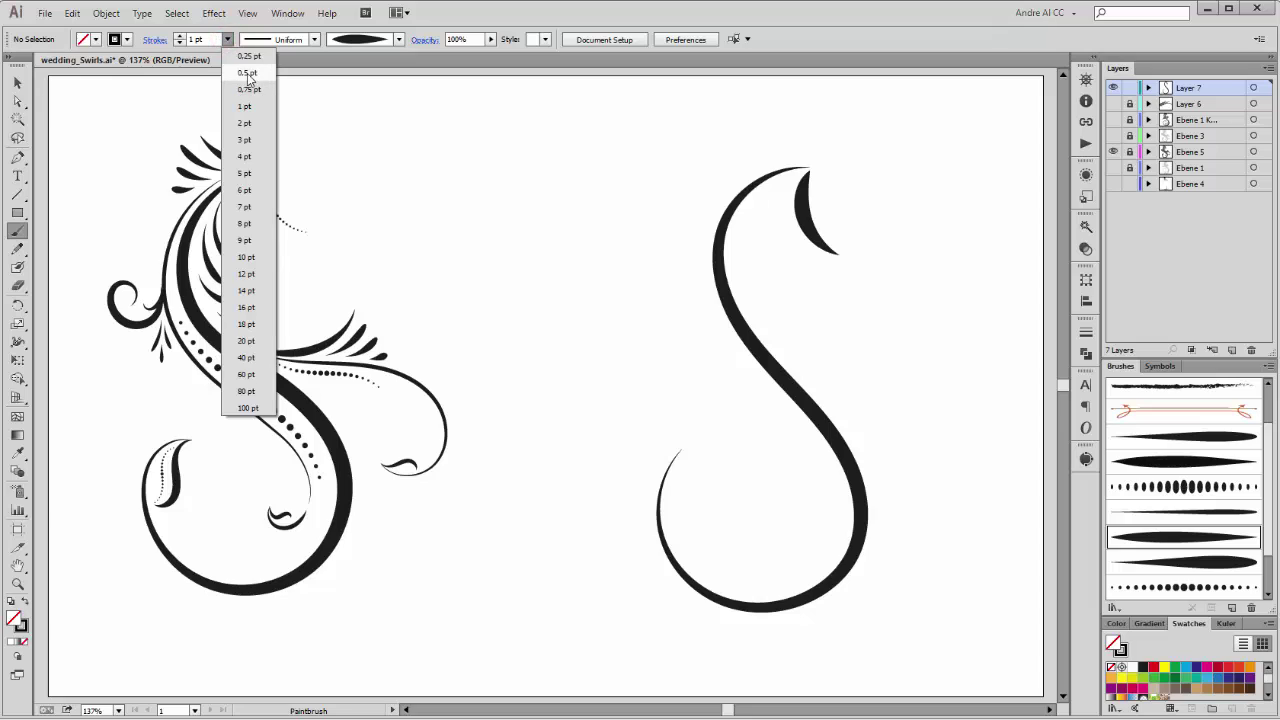
click(247, 73)
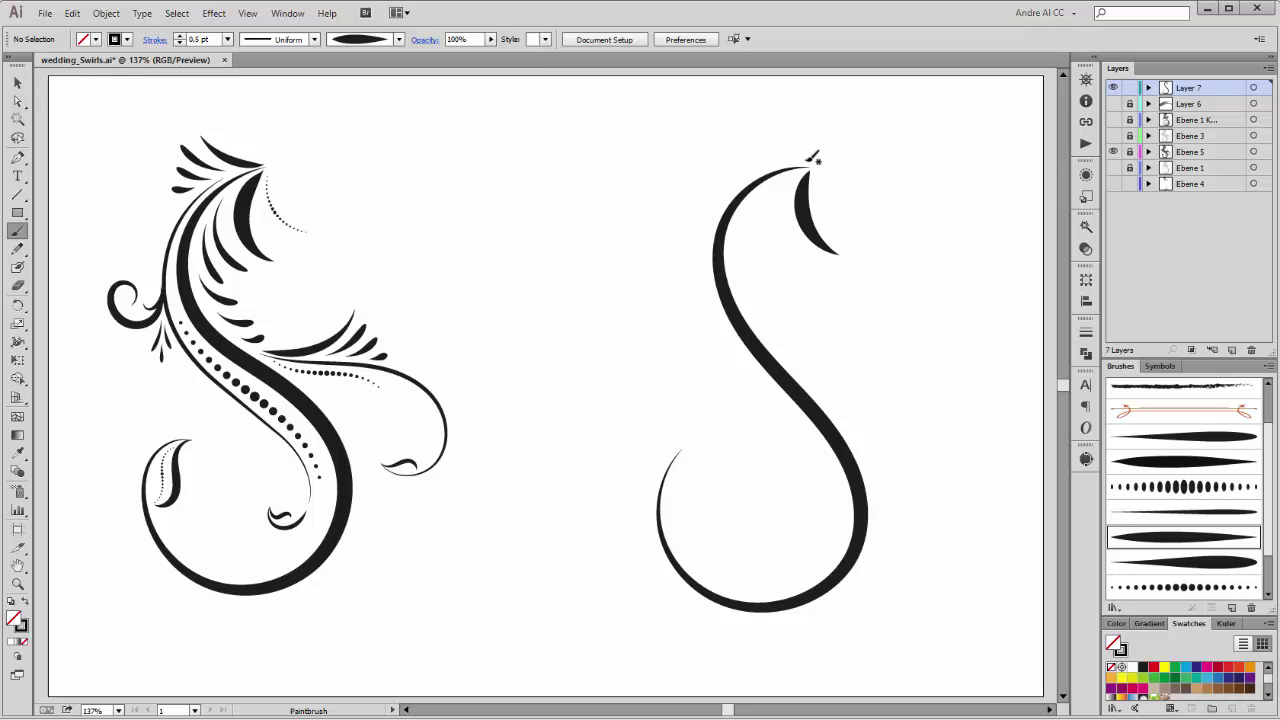
drag(806, 158, 765, 106)
mouse_move(800, 371)
mouse_down()
mouse_move(872, 382)
mouse_move(918, 361)
mouse_up()
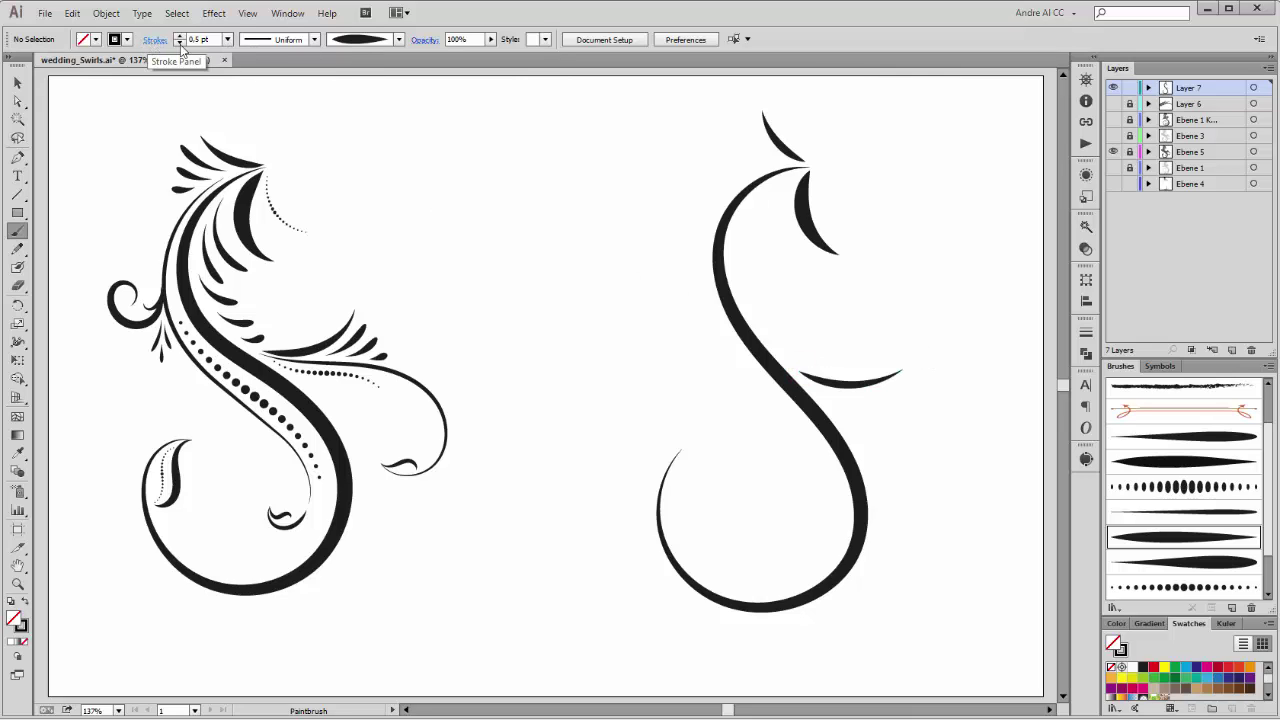
With a 0.25 pt stroke, paint a thin curve along the outside of the S and a hooked tendril below the middle leaf
click(228, 40)
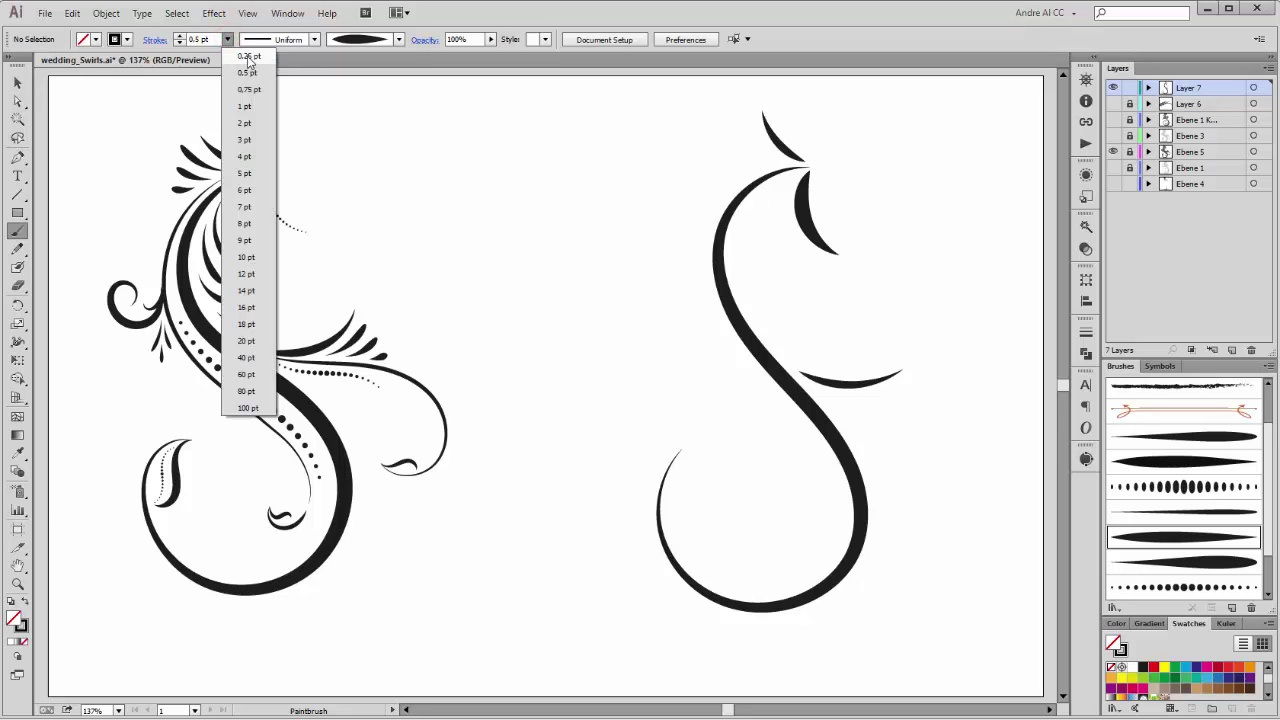
click(249, 58)
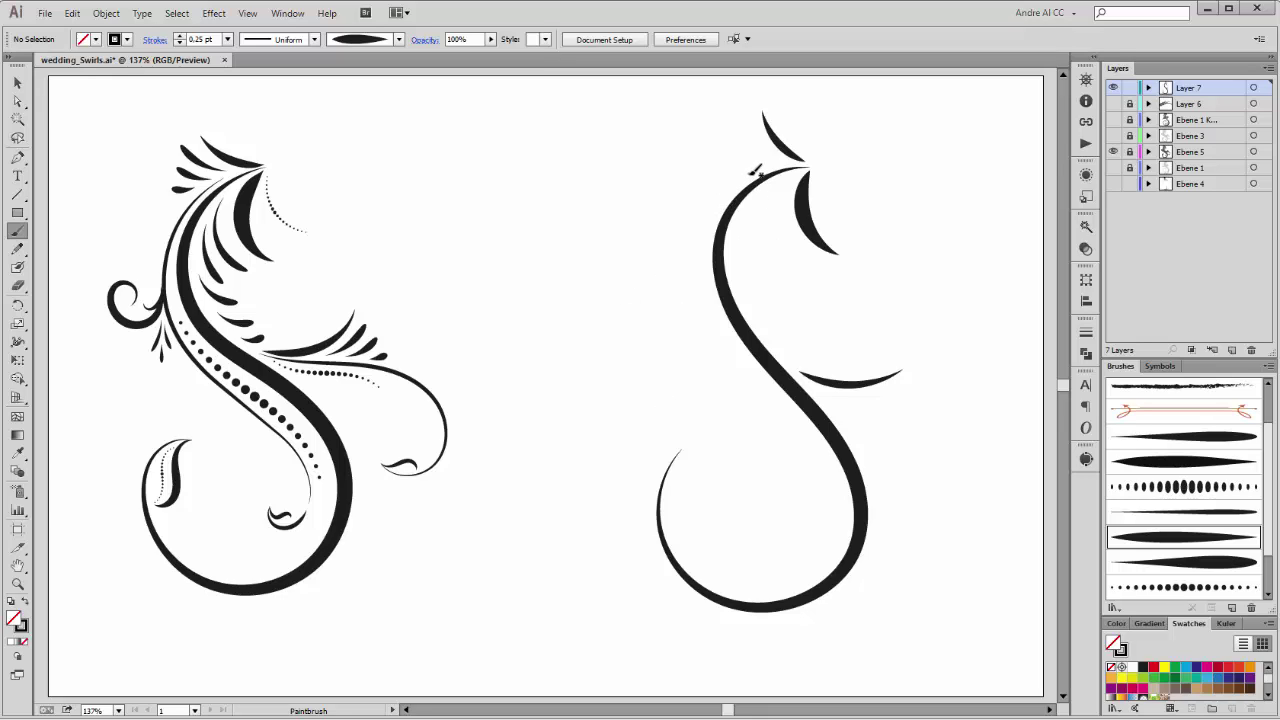
mouse_move(744, 175)
mouse_down()
mouse_move(707, 206)
mouse_move(689, 292)
mouse_move(712, 350)
mouse_up()
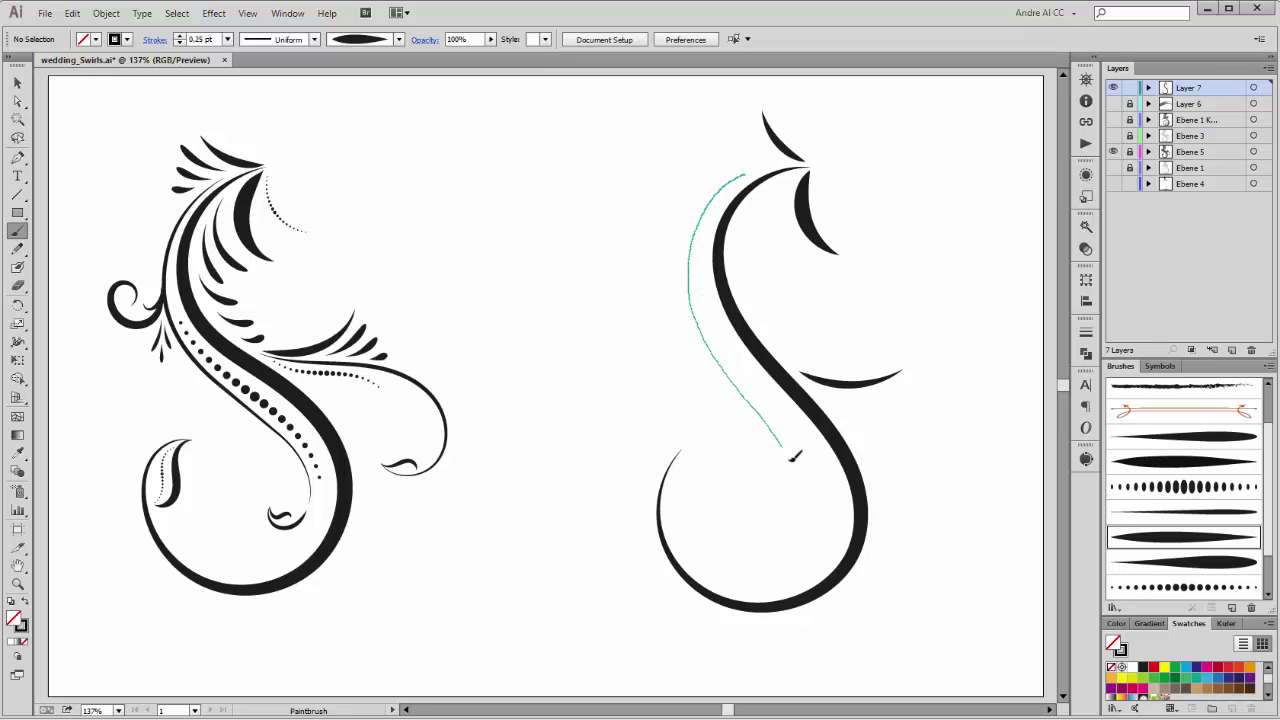
drag(791, 457, 796, 478)
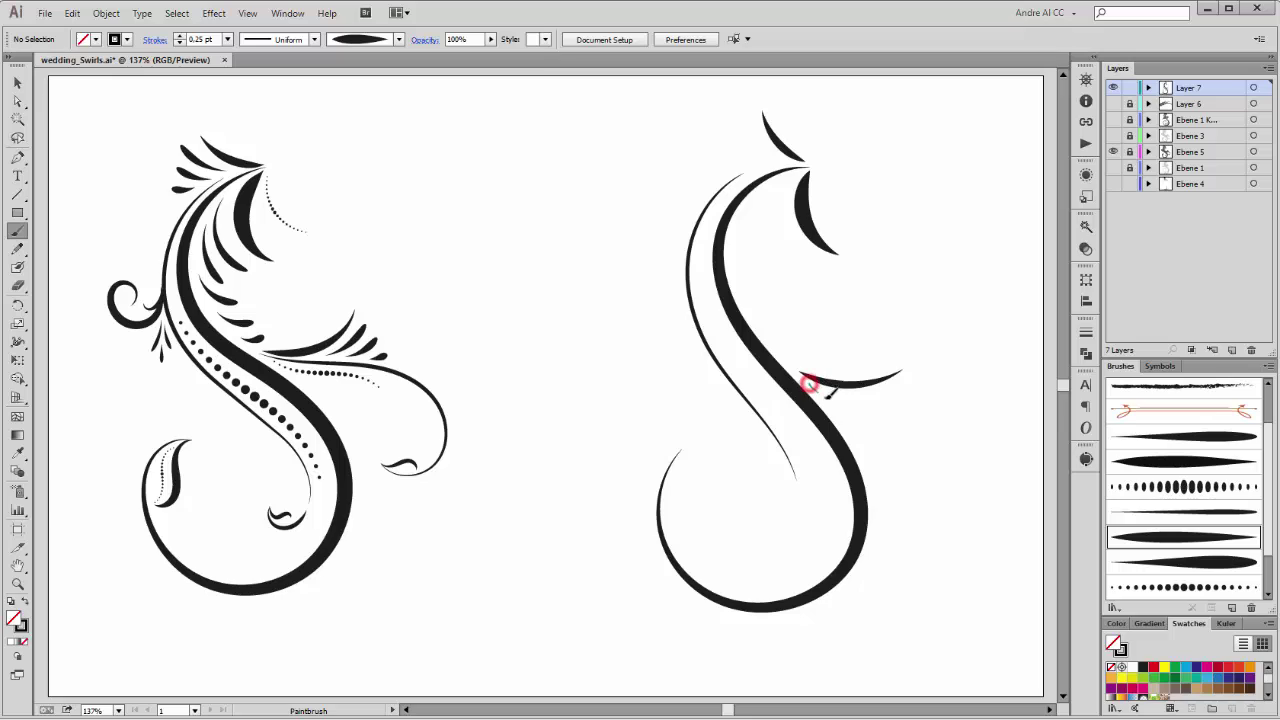
drag(808, 381, 877, 420)
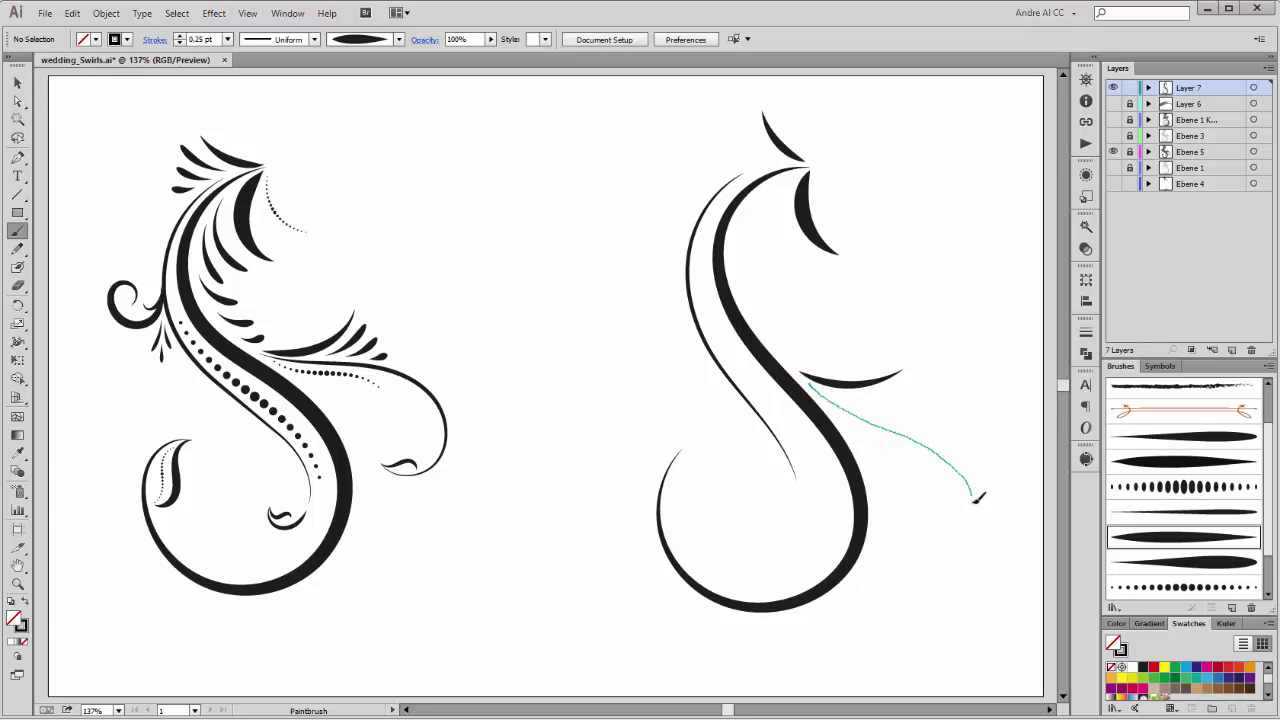
drag(929, 551, 904, 540)
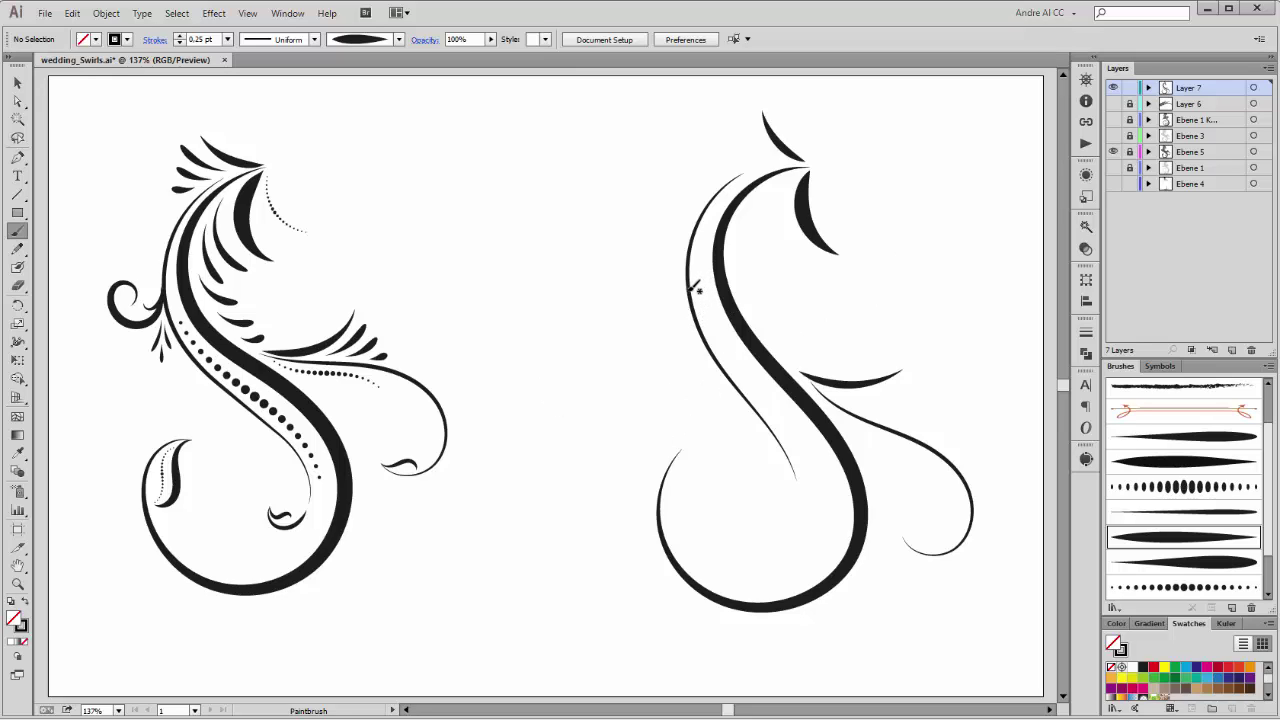
Paint small hook strokes on the outer side of the thin curve, at its lower end and at the tendril's end
drag(688, 287, 666, 292)
drag(800, 486, 770, 508)
drag(932, 550, 897, 524)
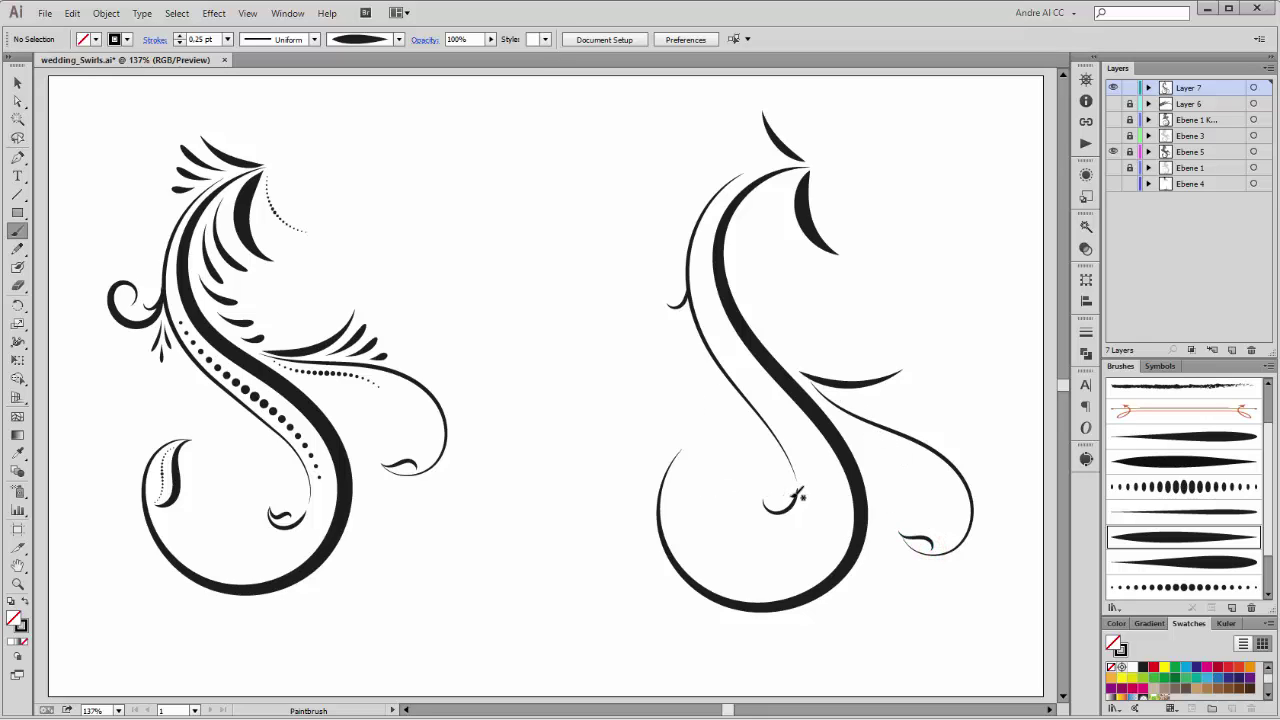
drag(797, 497, 779, 497)
Set the stroke to 0.5 pt and paint a spiral curl out from the small hook on the thin outer curve
click(228, 39)
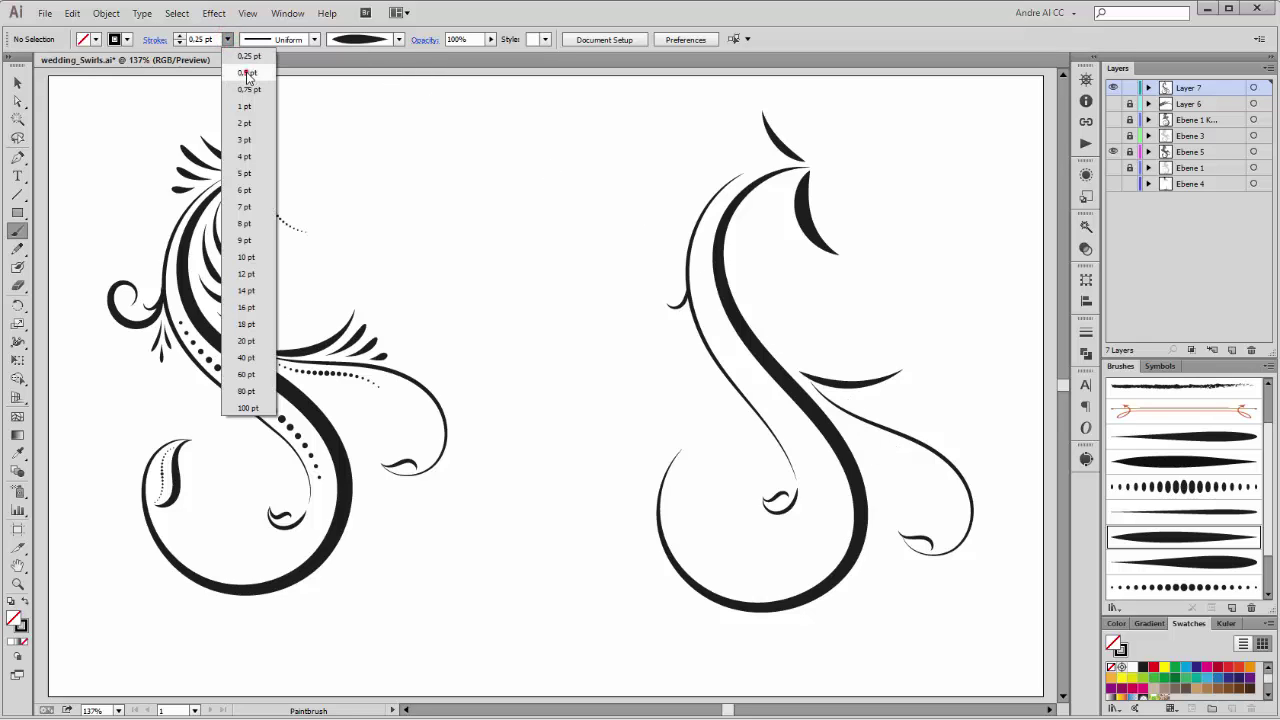
click(247, 73)
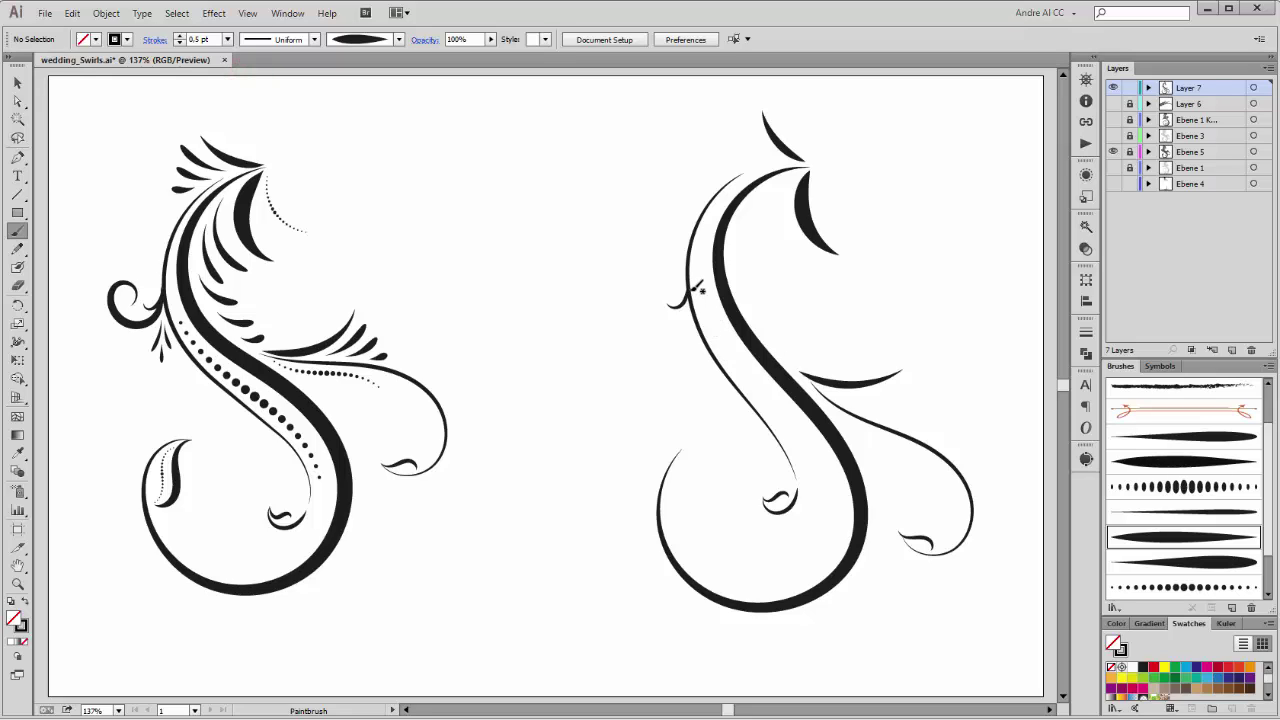
mouse_move(701, 286)
mouse_down()
mouse_move(651, 325)
mouse_move(629, 290)
mouse_move(650, 276)
mouse_move(660, 282)
mouse_move(650, 318)
mouse_up()
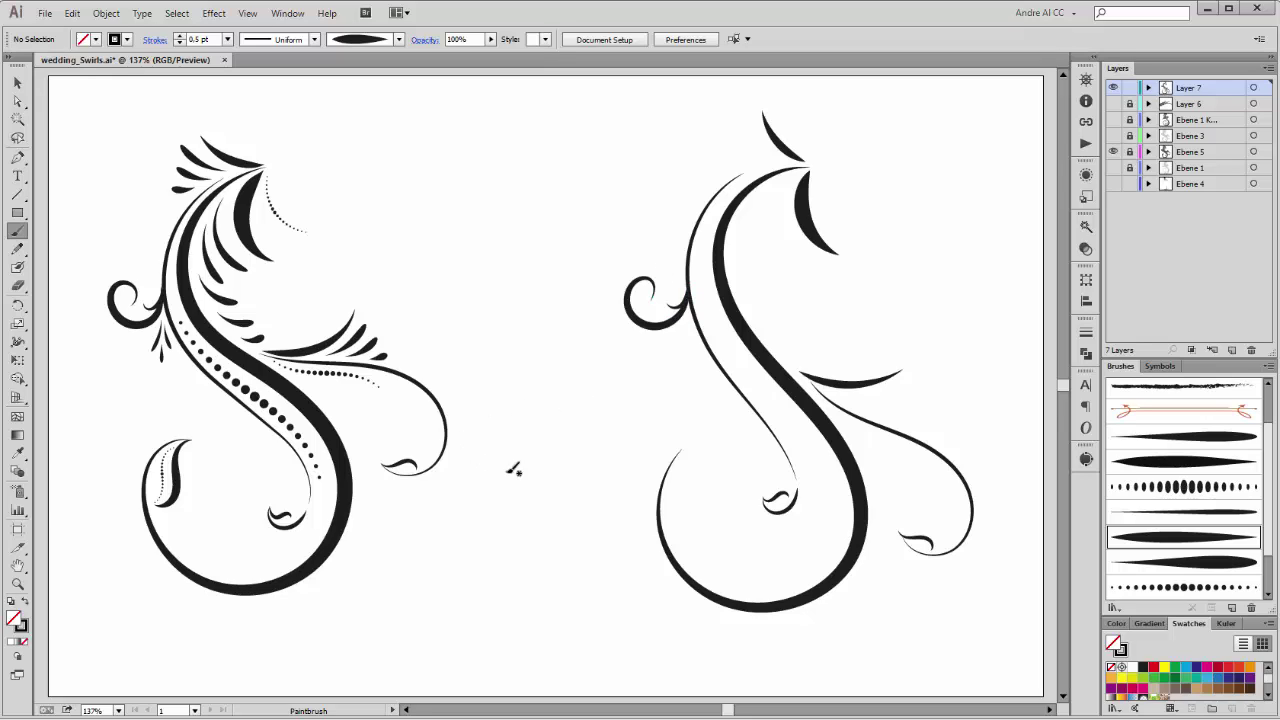
With the thick teardrop brush at 0.5 pt, paint graduated teardrops above the upper tip, along the S-curve's inner side and under the middle leaf
click(1211, 565)
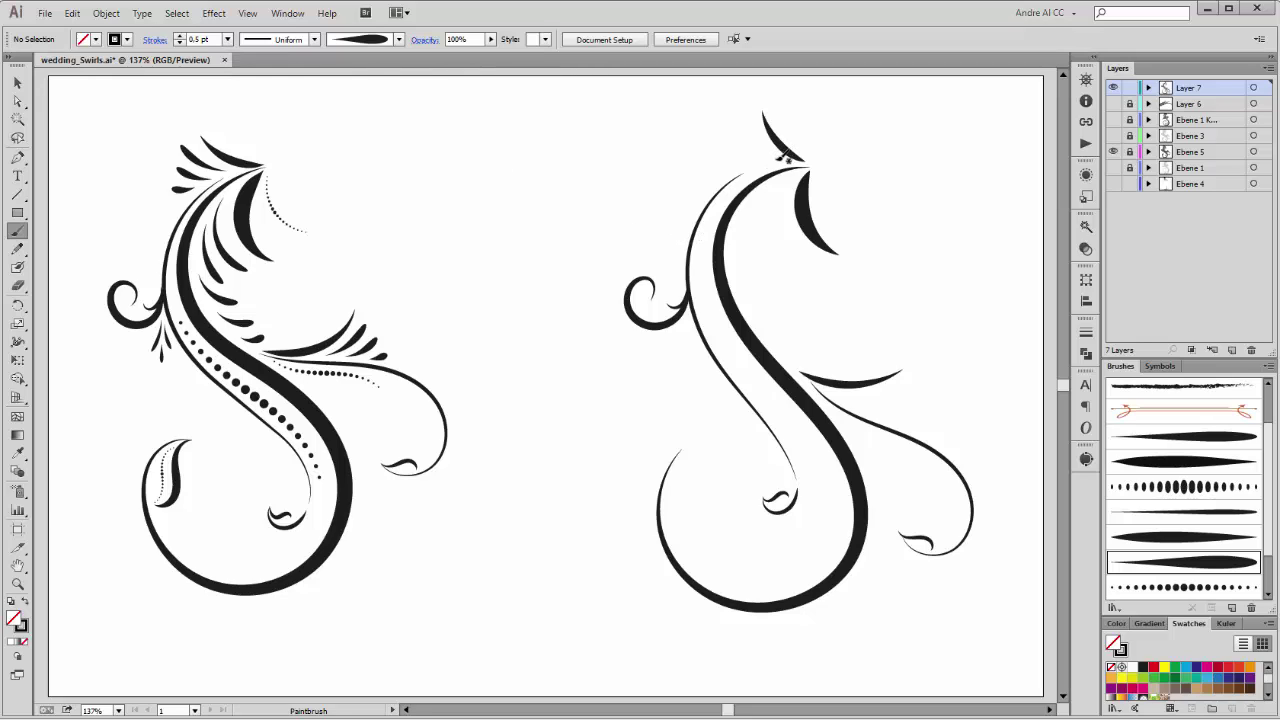
mouse_move(778, 155)
mouse_down()
mouse_move(748, 130)
mouse_move(748, 160)
mouse_move(732, 136)
mouse_move(708, 163)
mouse_up()
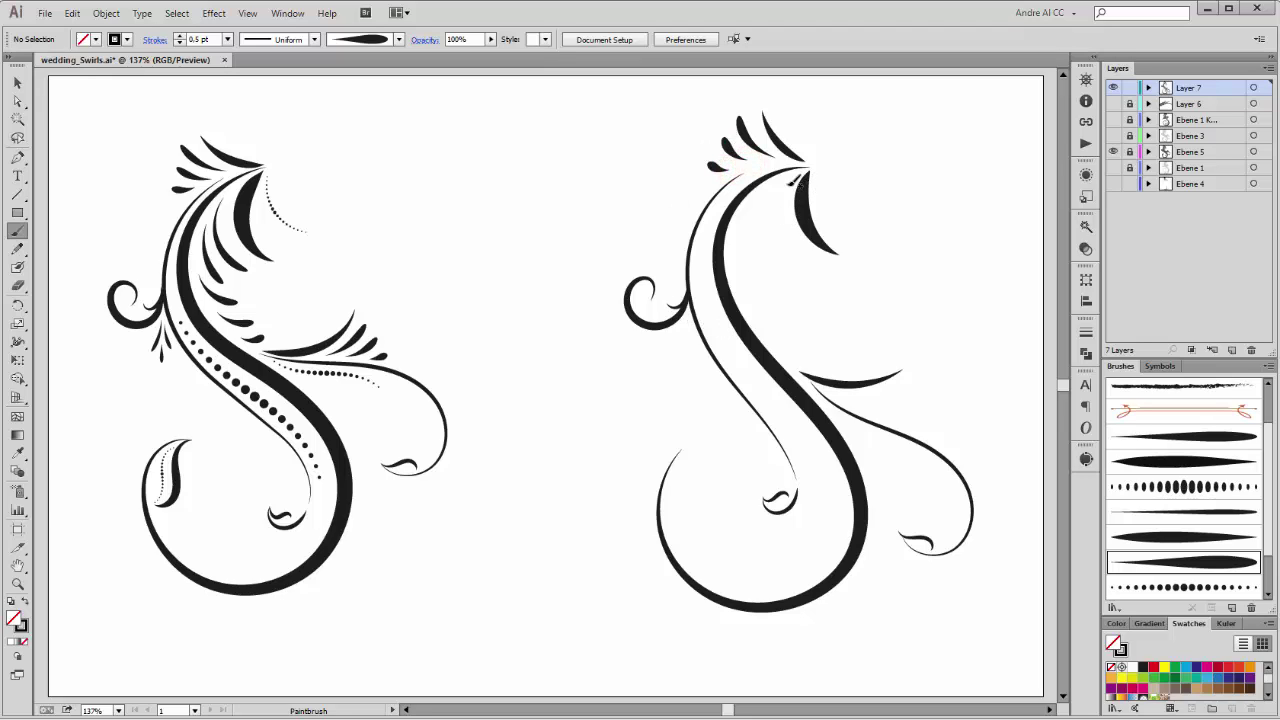
mouse_move(783, 184)
mouse_down()
mouse_move(781, 216)
mouse_move(805, 254)
mouse_up()
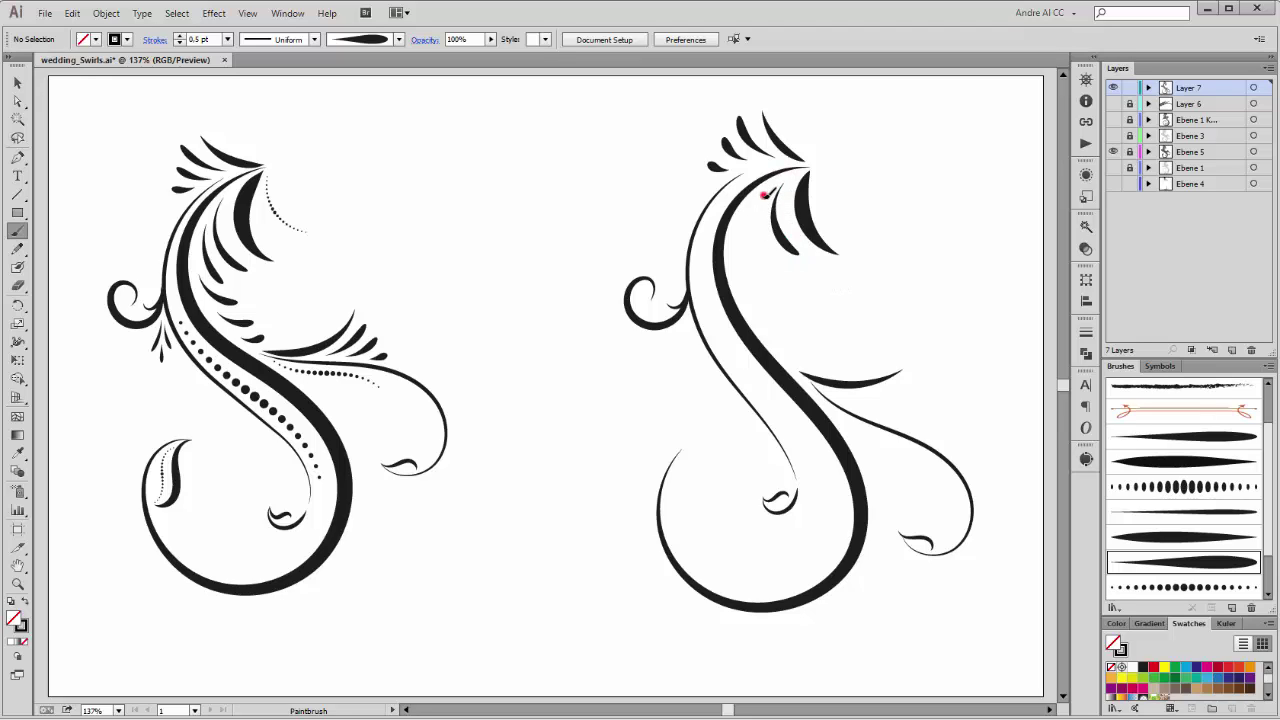
mouse_move(765, 193)
mouse_down()
mouse_move(748, 262)
mouse_move(775, 318)
mouse_move(757, 312)
mouse_move(801, 356)
mouse_up()
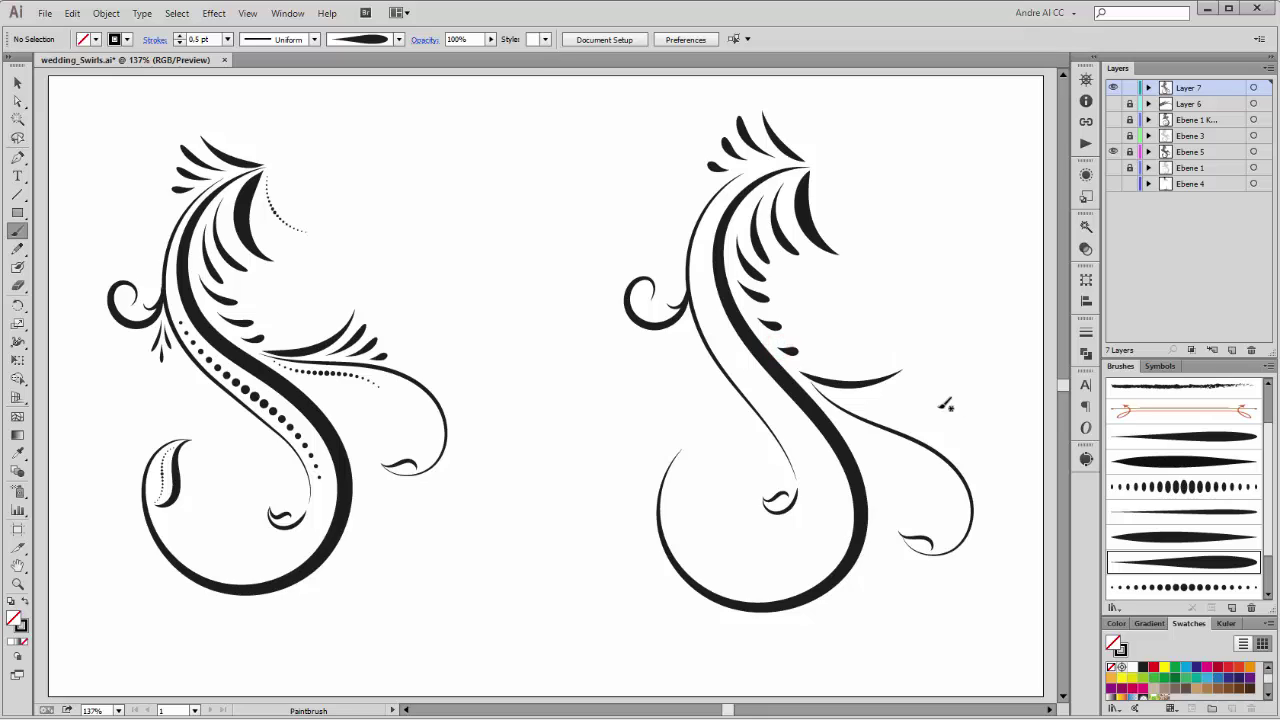
drag(852, 396, 906, 392)
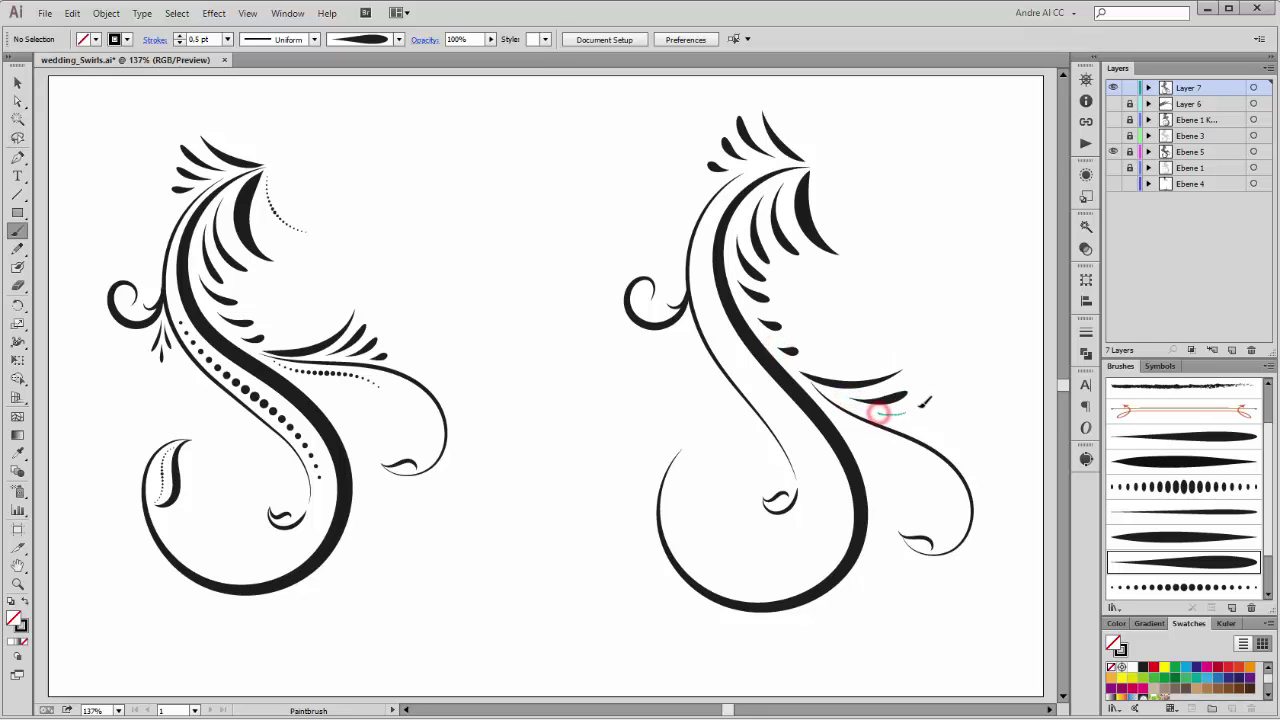
drag(895, 416, 928, 425)
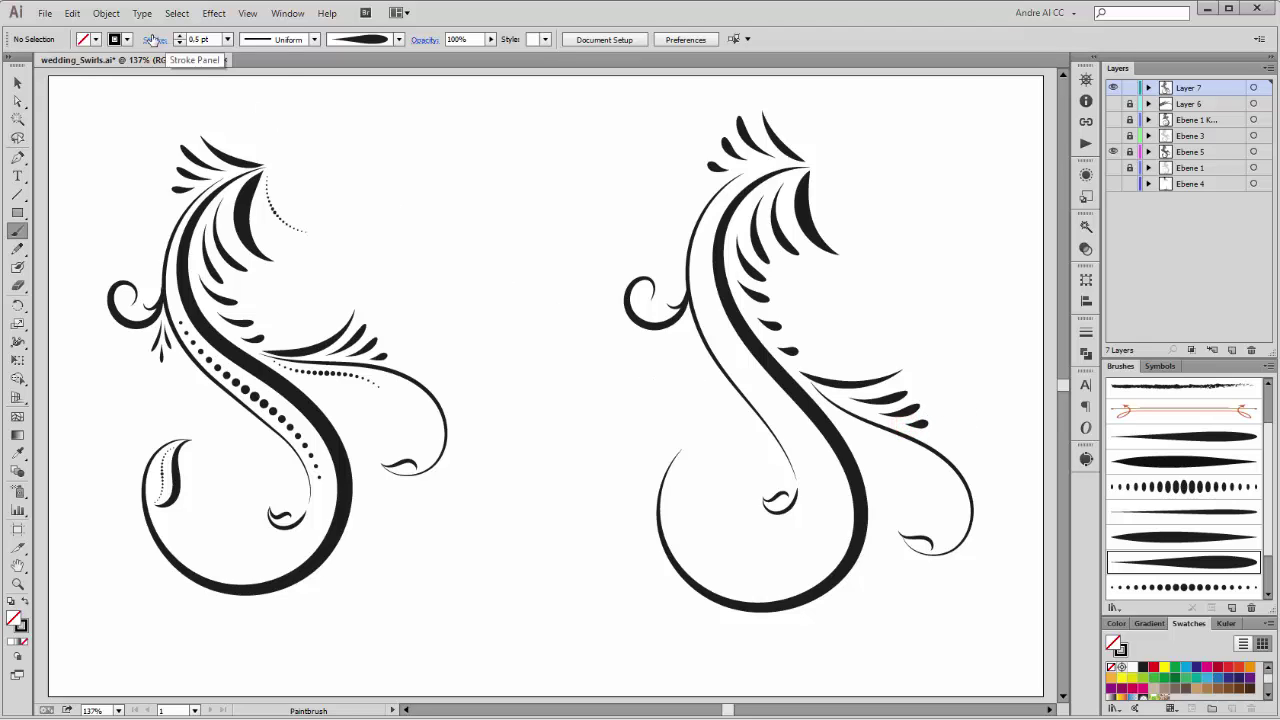
Set the stroke to 0.25 pt and paint a fan of small teardrops where the spiral curl meets the thin curve
click(228, 39)
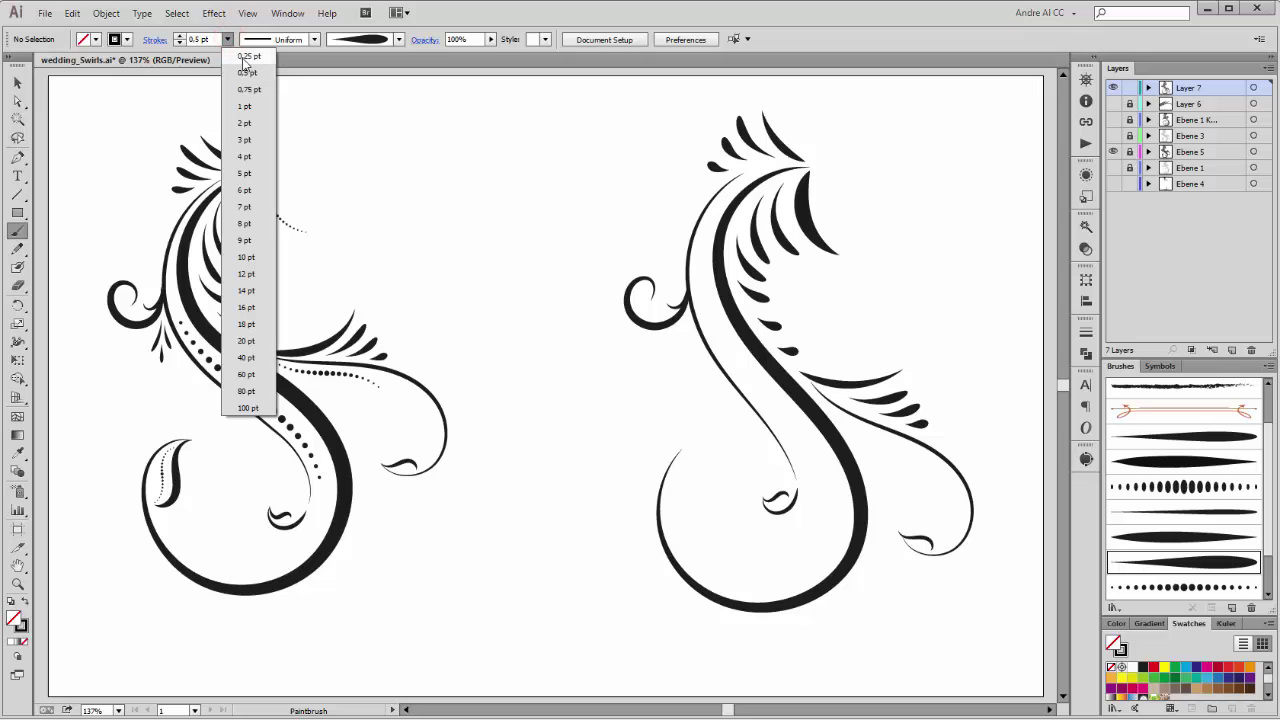
click(248, 58)
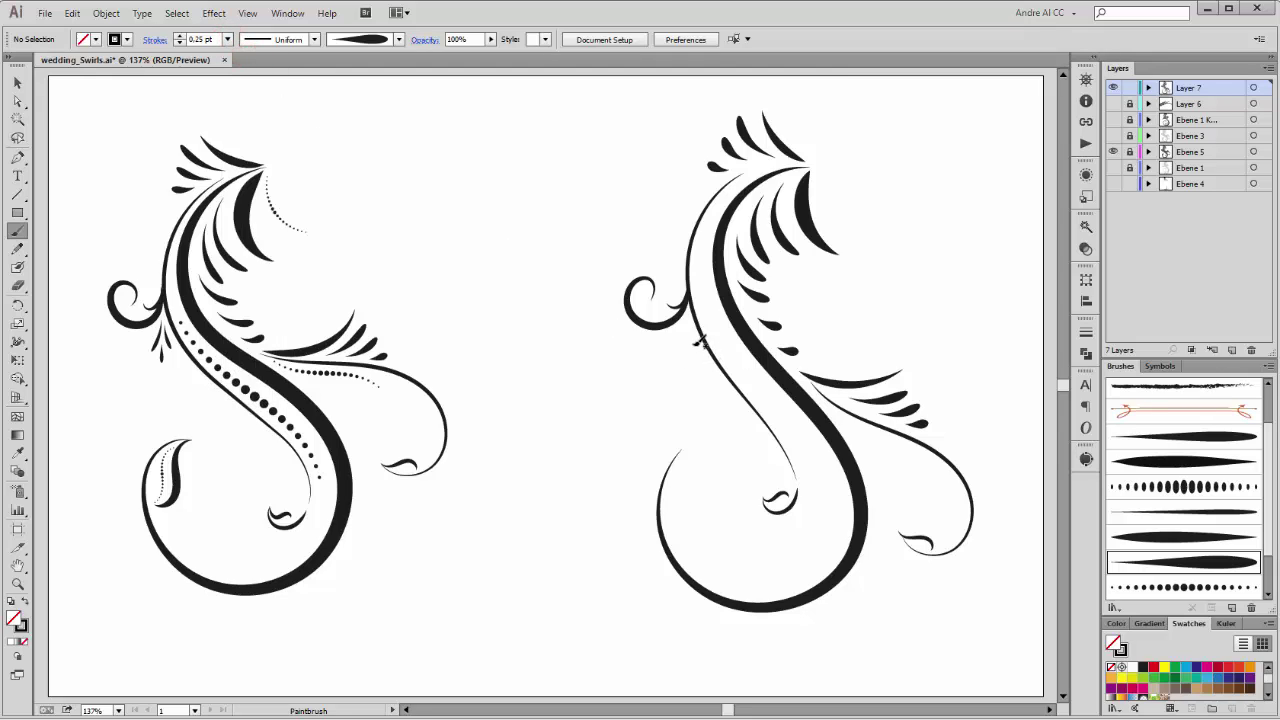
drag(687, 319, 657, 344)
drag(688, 338, 670, 356)
Paint a curved dotted row from the S-curve's upper tip with the dotted brush and set its stroke to 1 pt
click(1186, 588)
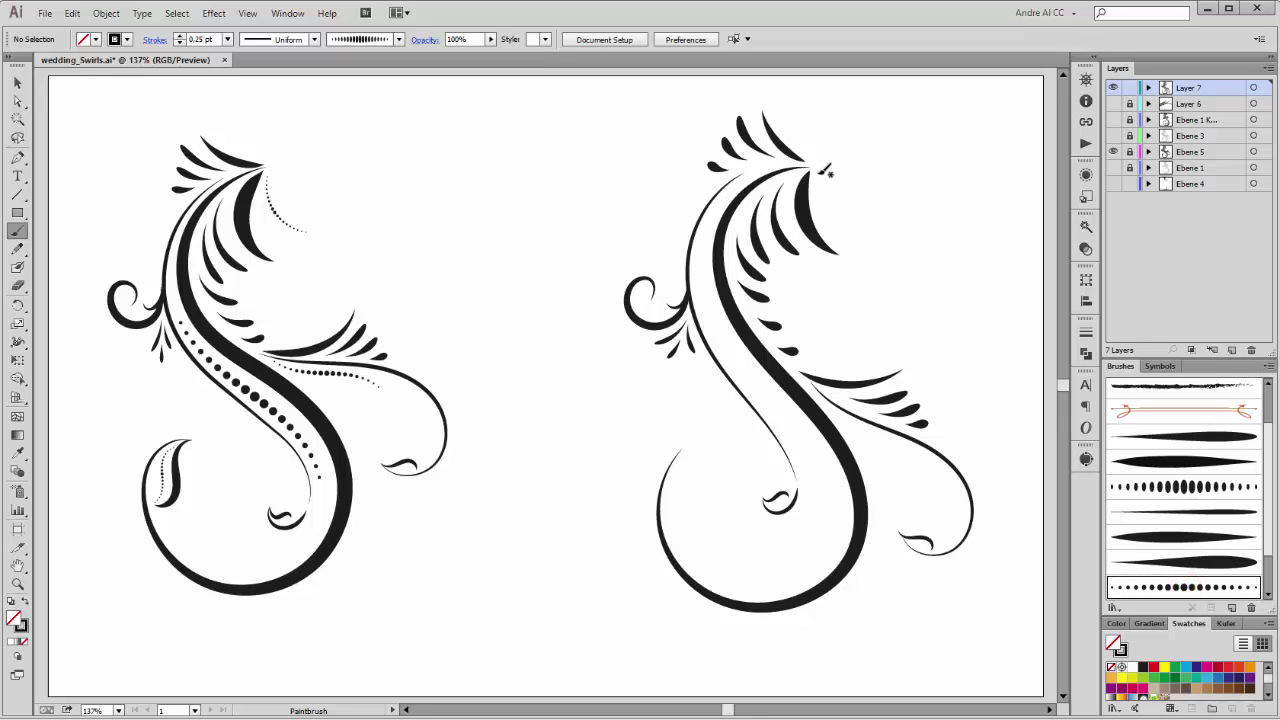
drag(815, 171, 868, 212)
ctrl+click(857, 197)
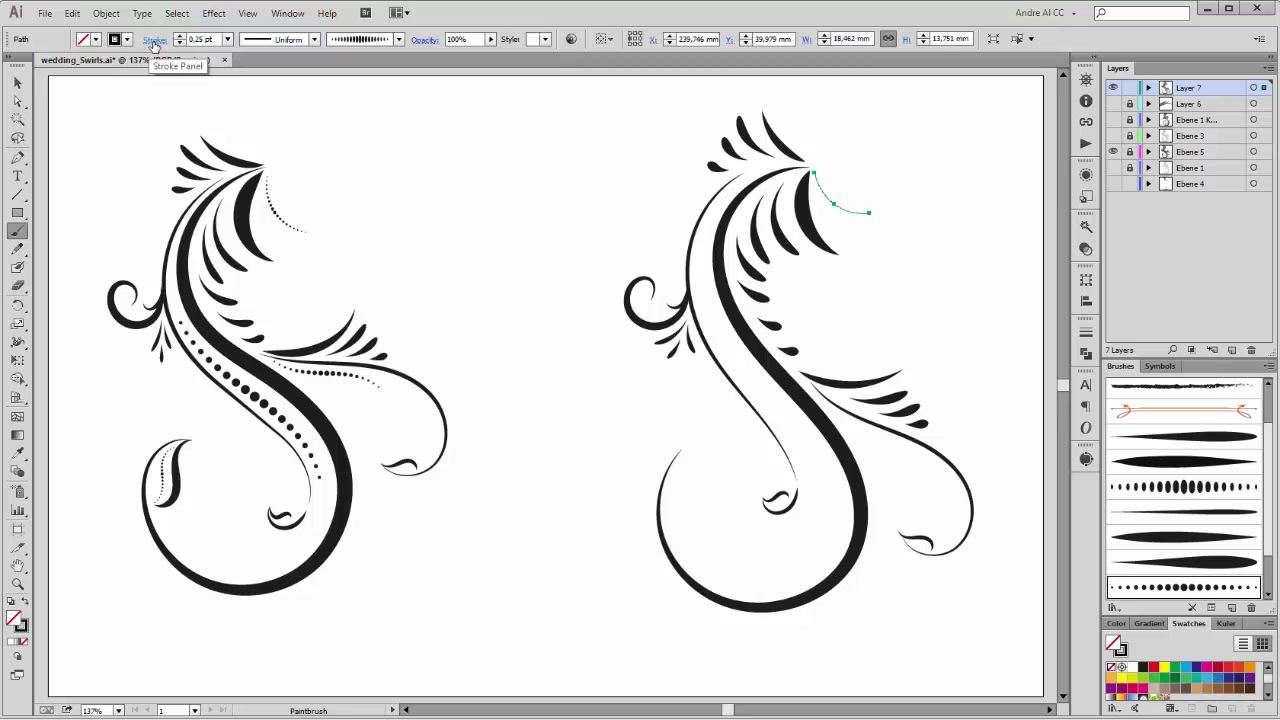
click(228, 40)
click(244, 106)
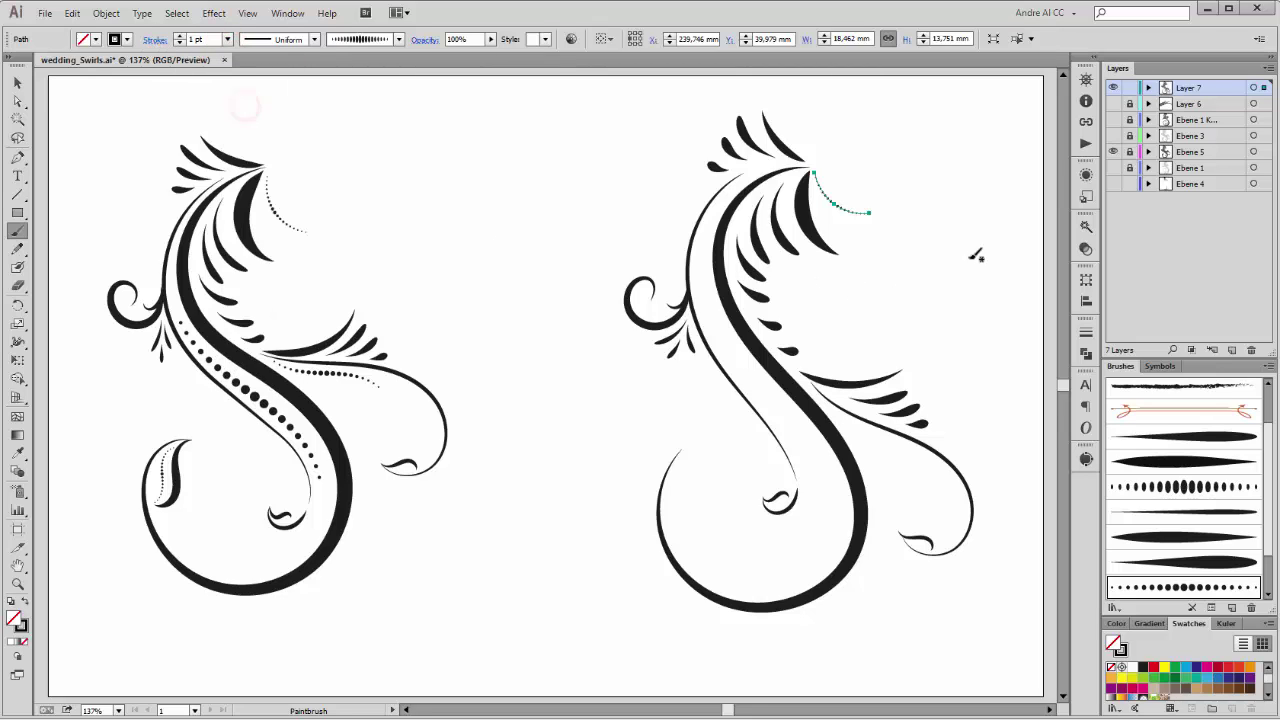
ctrl+click(981, 147)
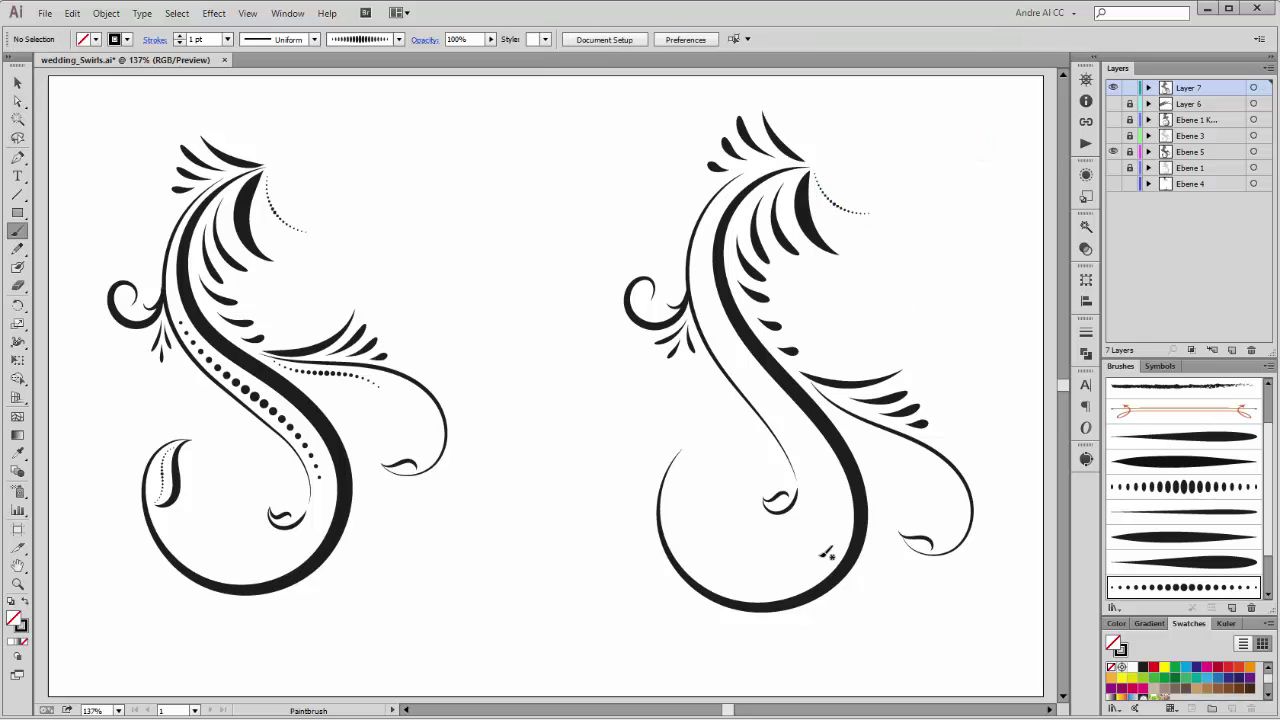
Paint 1 pt dotted rows between the two long curves, along the inside of the tendril and inside the S-curve's lower end
drag(701, 283, 730, 337)
drag(786, 408, 828, 526)
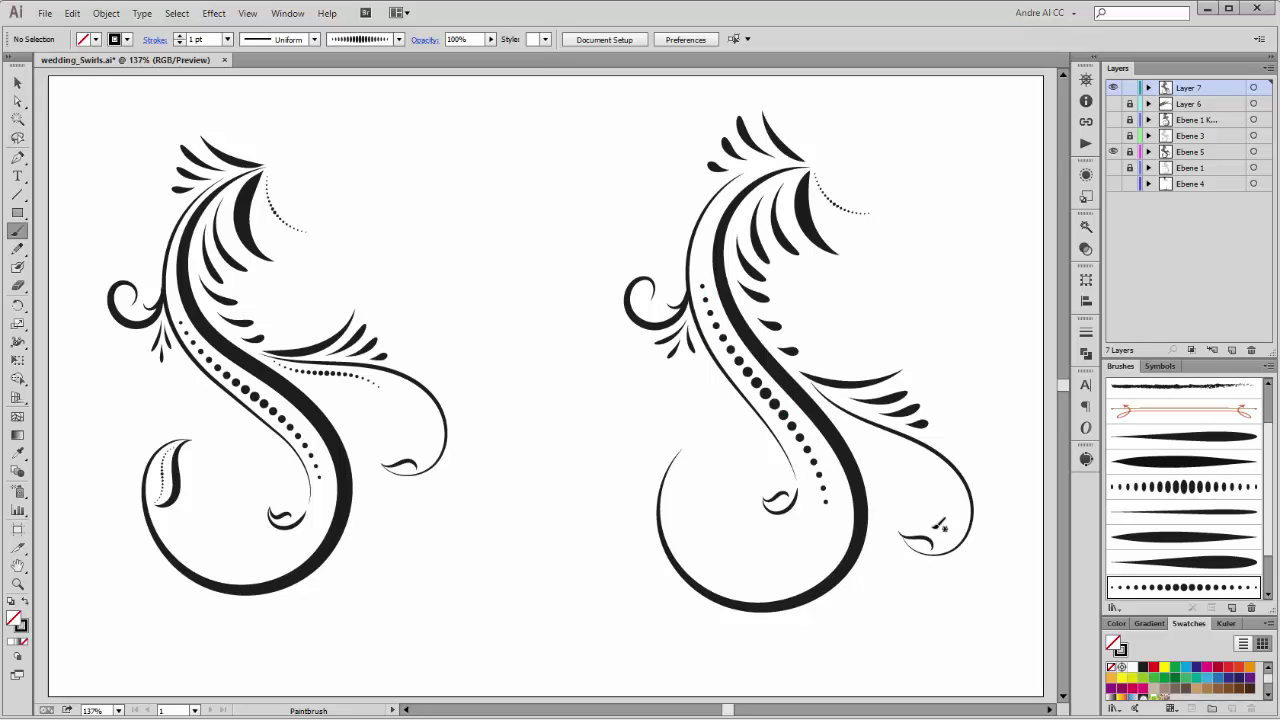
mouse_move(836, 412)
mouse_down()
mouse_move(914, 462)
mouse_move(934, 488)
mouse_up()
key(ctrl+z)
mouse_move(845, 417)
mouse_down()
mouse_move(908, 449)
mouse_move(940, 487)
mouse_up()
drag(668, 505, 683, 448)
Choose the leaf-shaped Art Brush 2 and set the stroke to 0.5 pt
click(1199, 538)
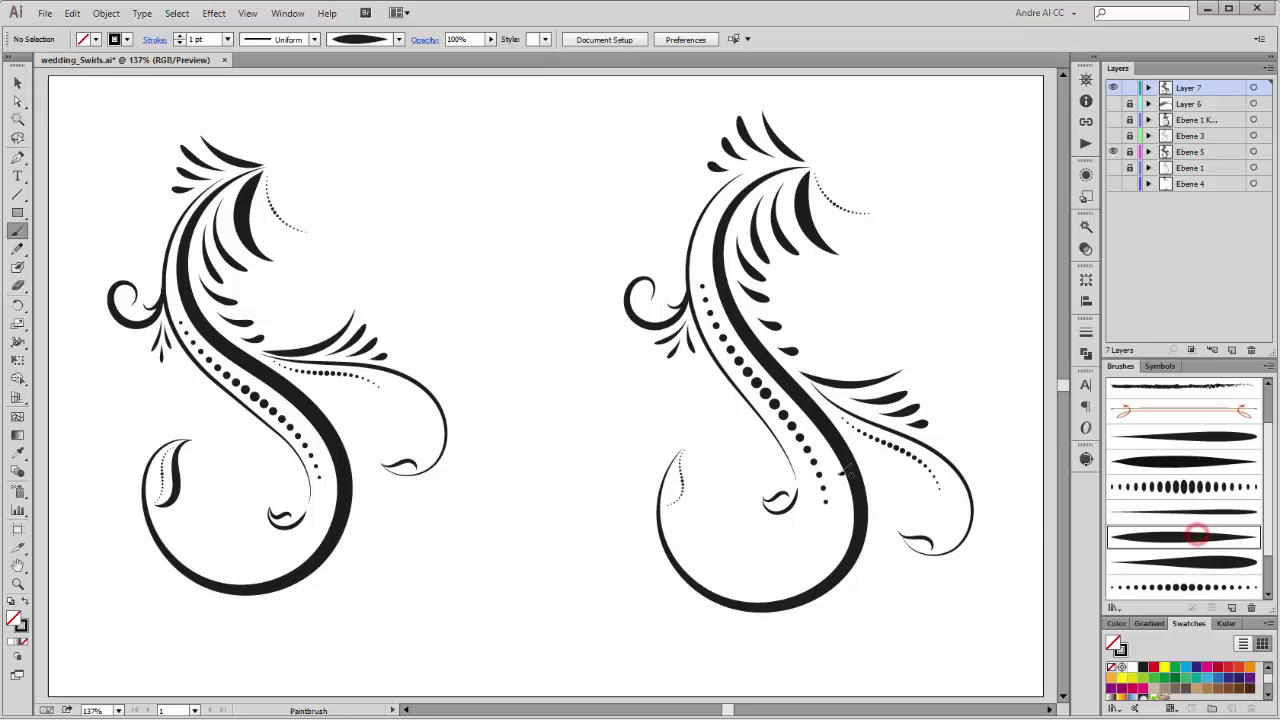
click(228, 40)
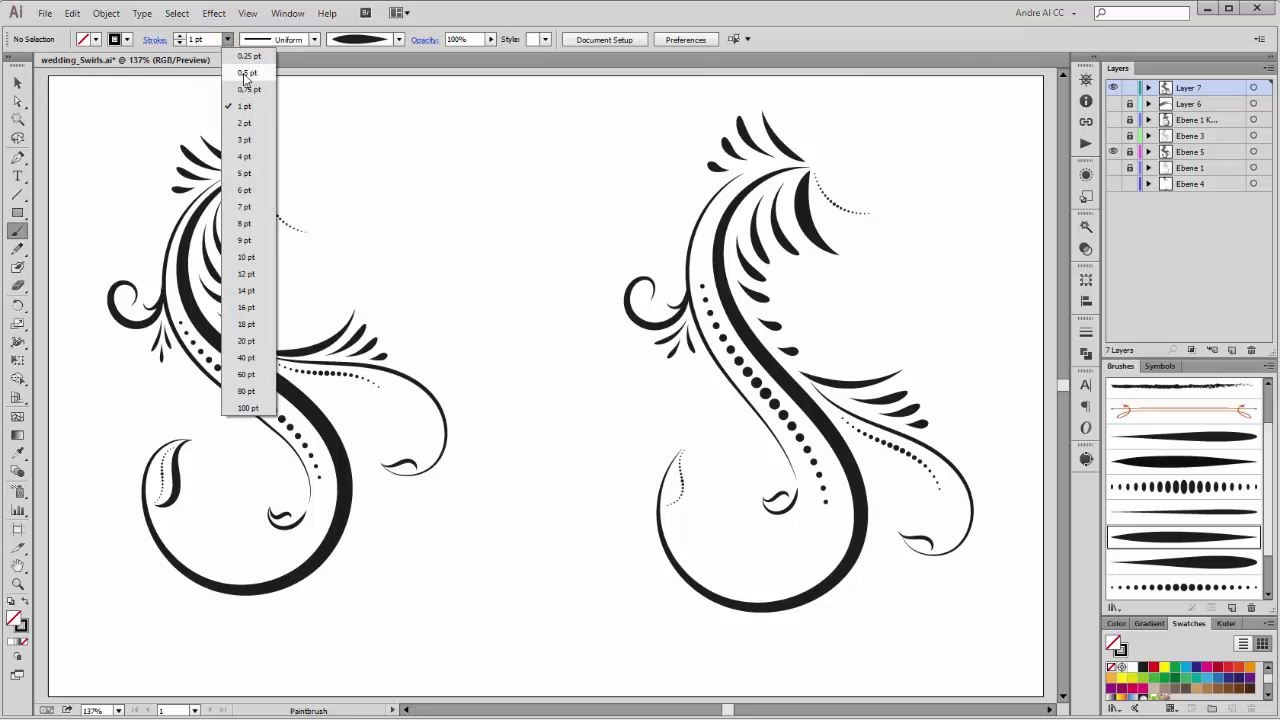
click(245, 74)
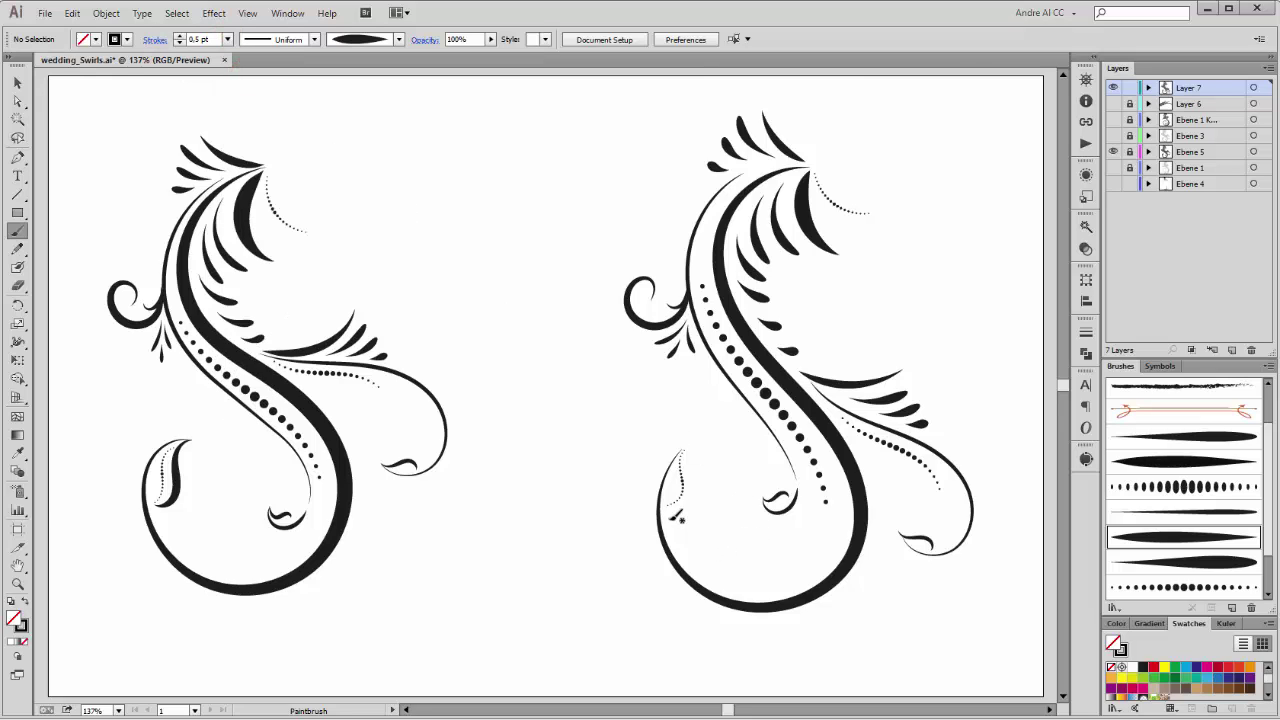
drag(675, 510, 695, 495)
drag(691, 439, 689, 440)
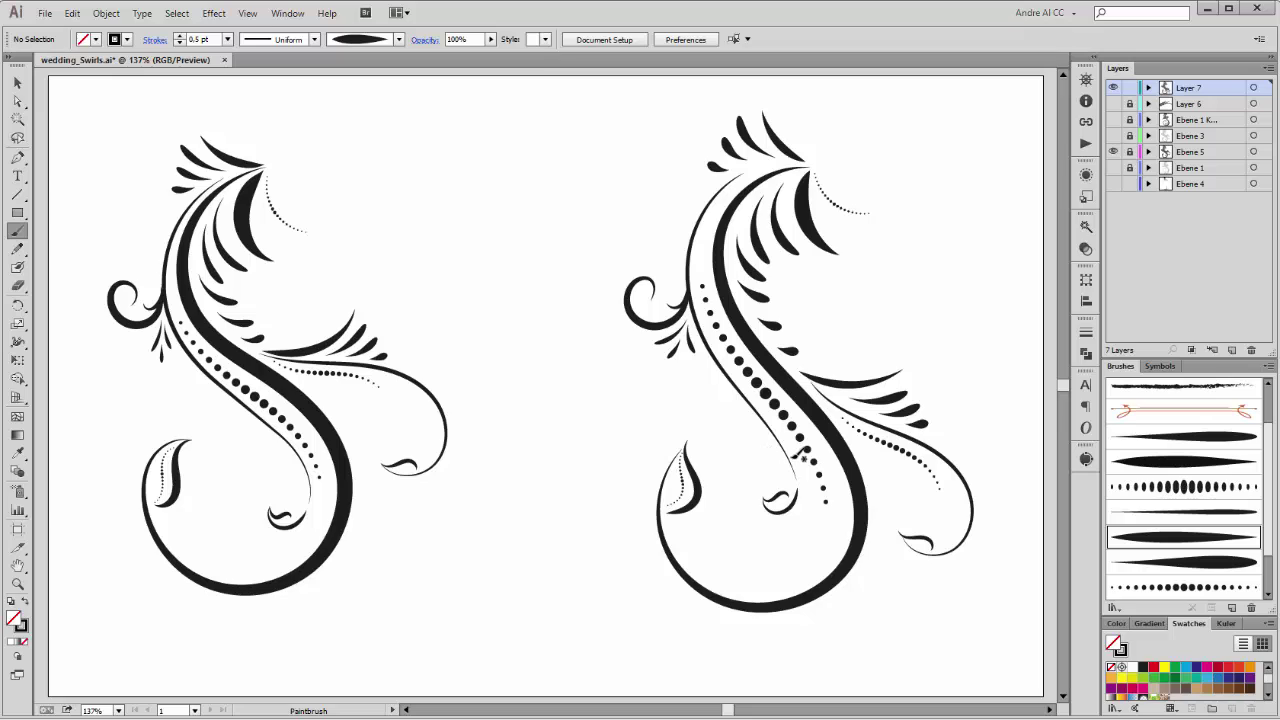
key(ctrl+z)
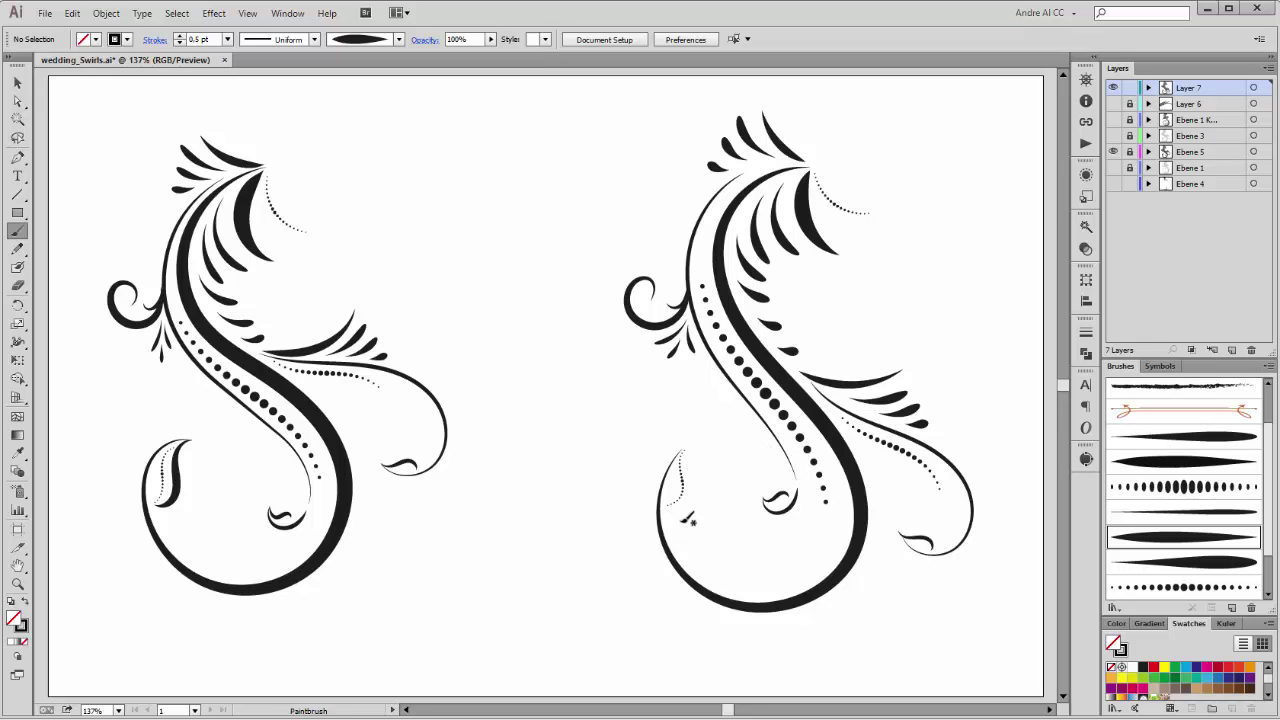
Paint a leaf around the dotted row at the S-curve's lower end and restore the default fill and stroke
mouse_move(676, 508)
mouse_down()
mouse_move(700, 497)
mouse_move(685, 443)
mouse_up()
key(d)
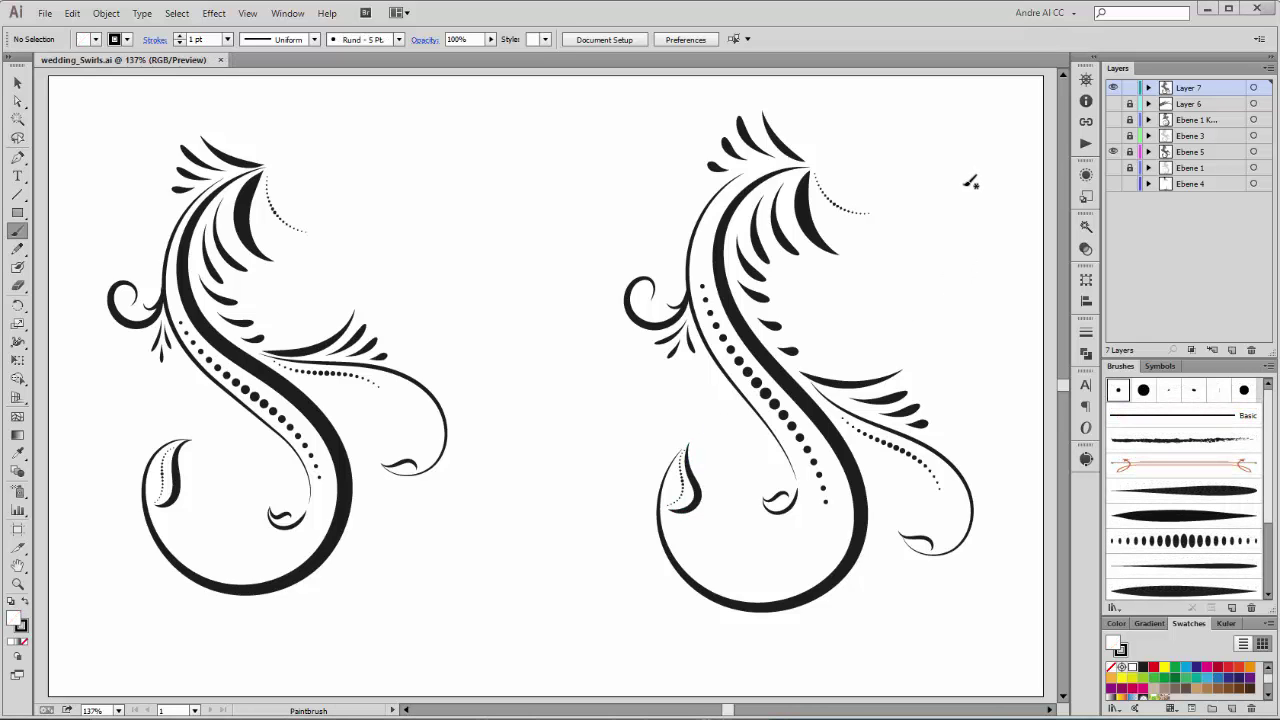
Hide the layers Ebene 5 and Layer 7 and show the reference swirl on the Ebene 1 copy layer
click(1113, 151)
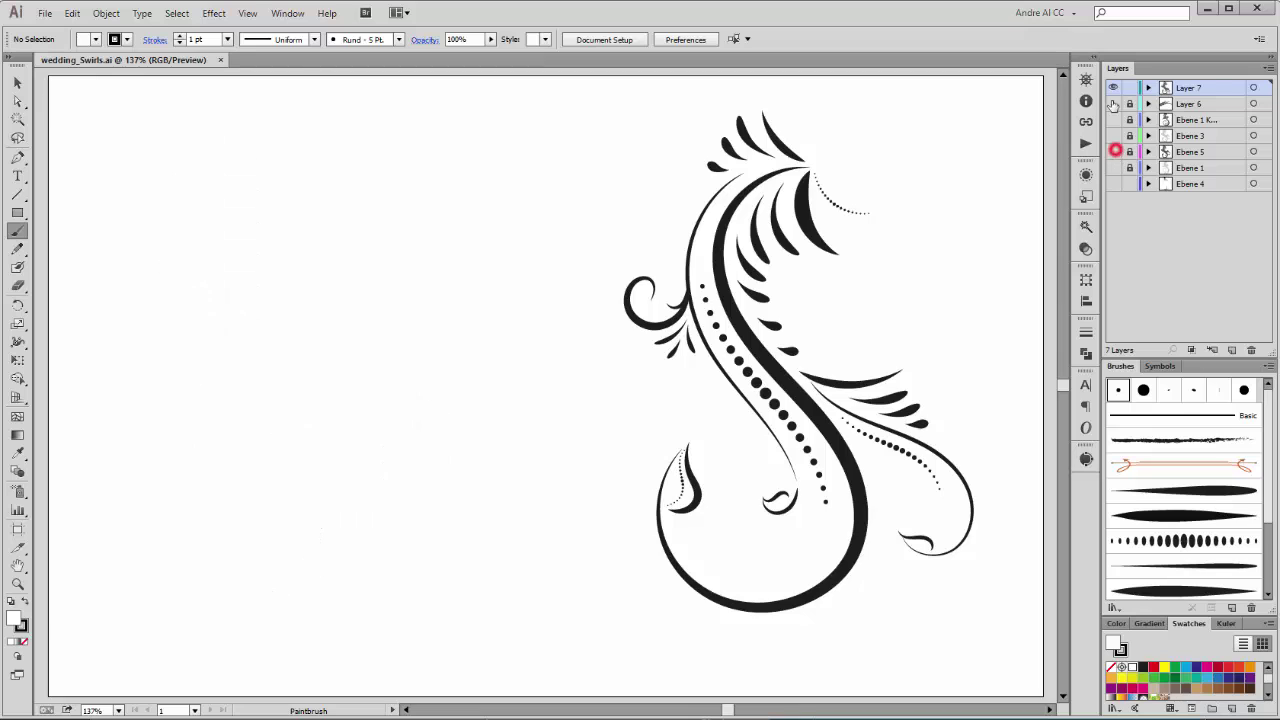
click(1113, 88)
click(1113, 119)
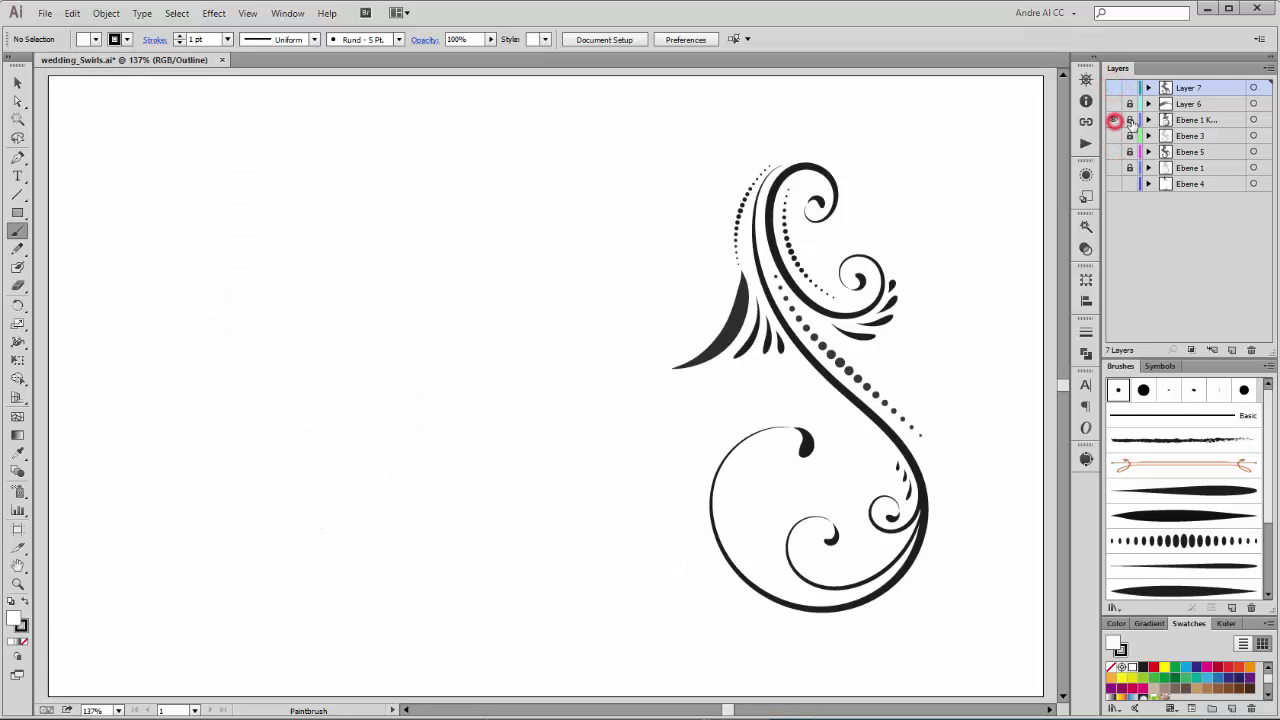
Select all artwork on the shown reference layer and move it to the left half of the artboard with Free Transform
click(1253, 119)
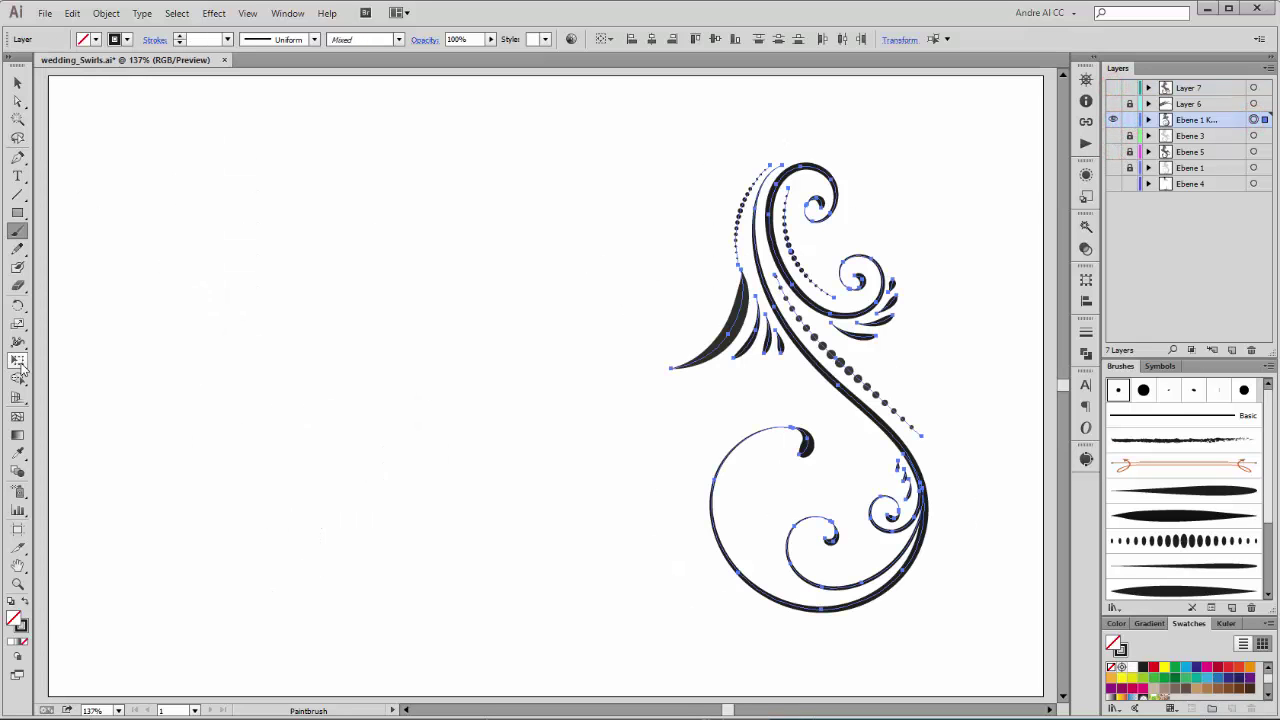
click(18, 359)
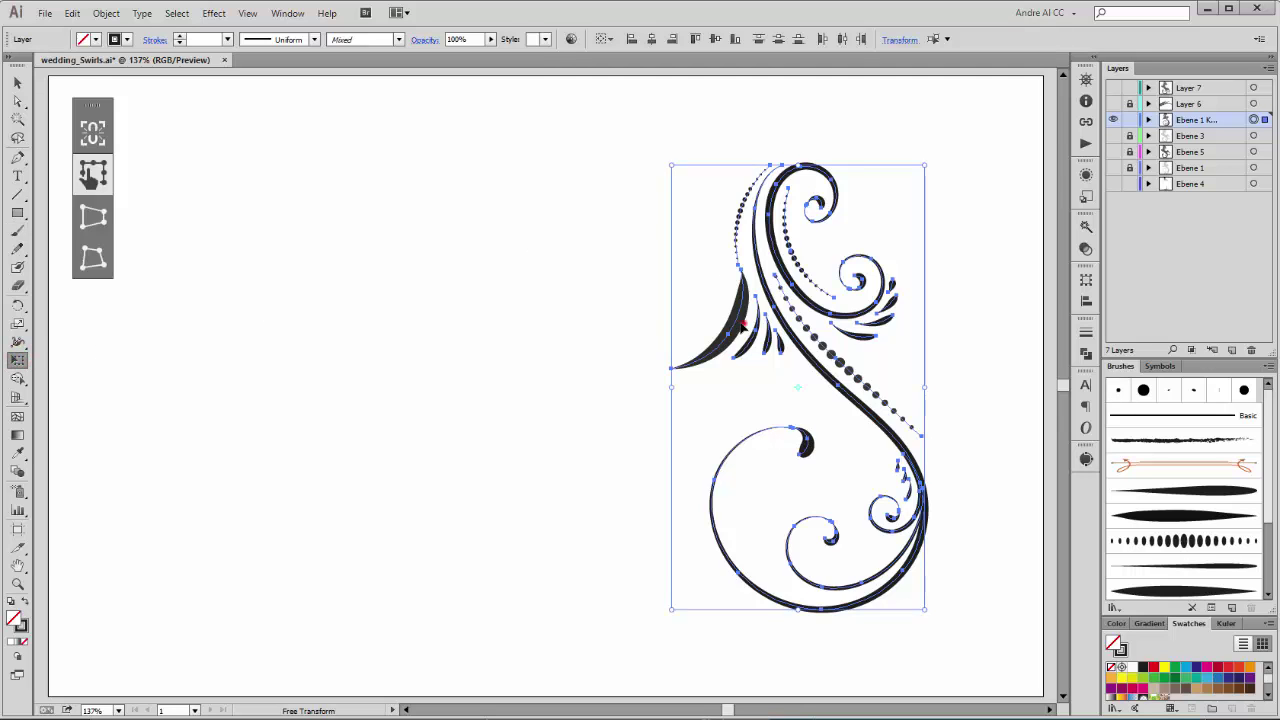
drag(758, 330, 222, 318)
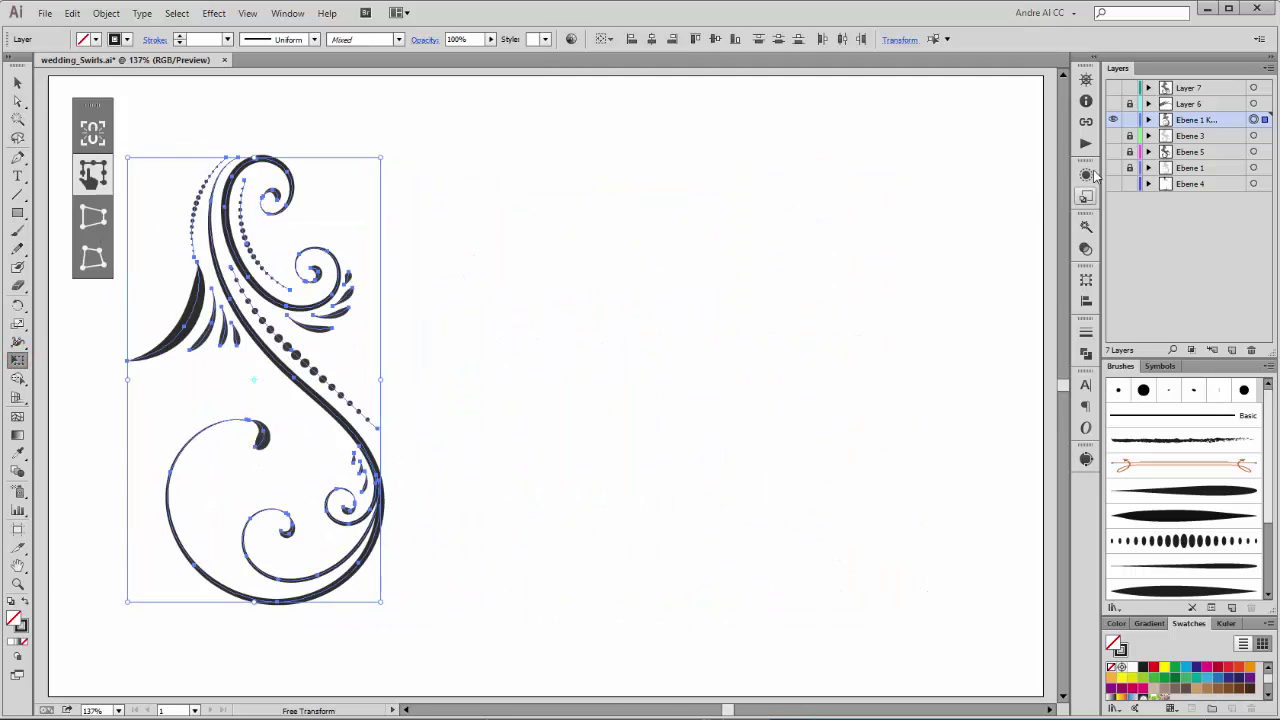
Lock the reference swirl's layer, add a new layer and place it between Layer 7 and Layer 6
click(1129, 119)
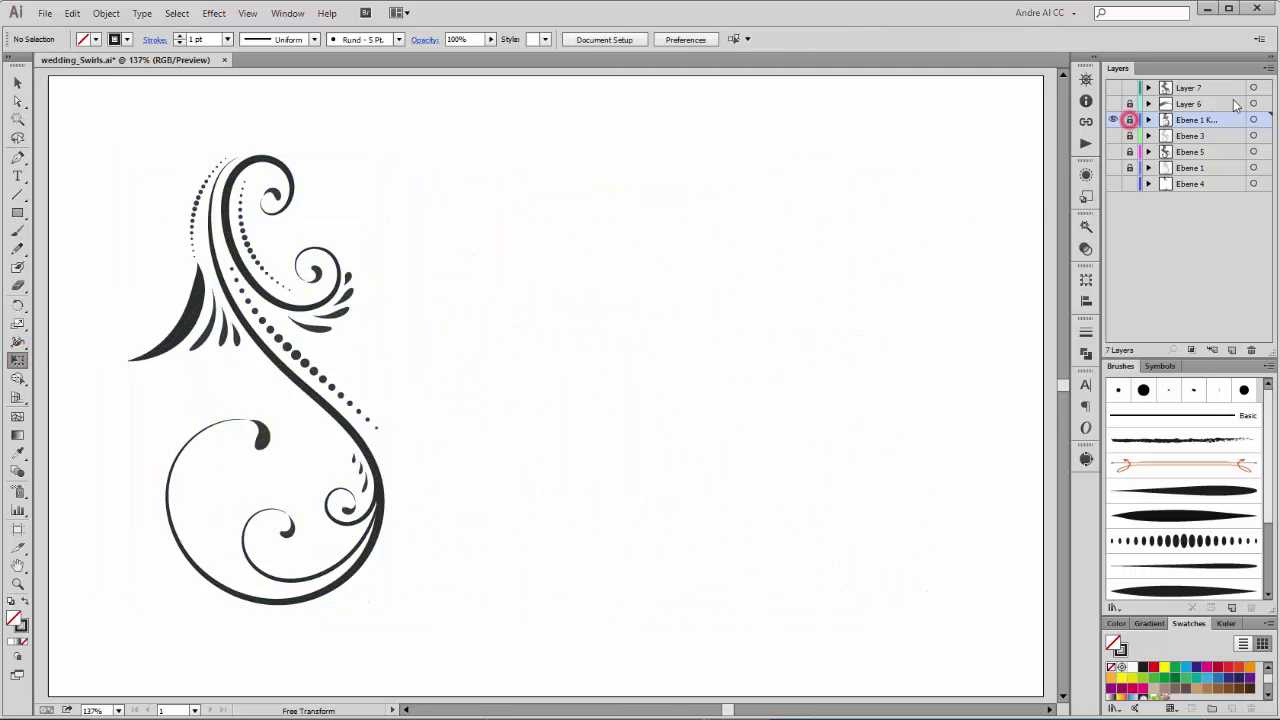
click(1232, 350)
drag(1198, 121, 1170, 105)
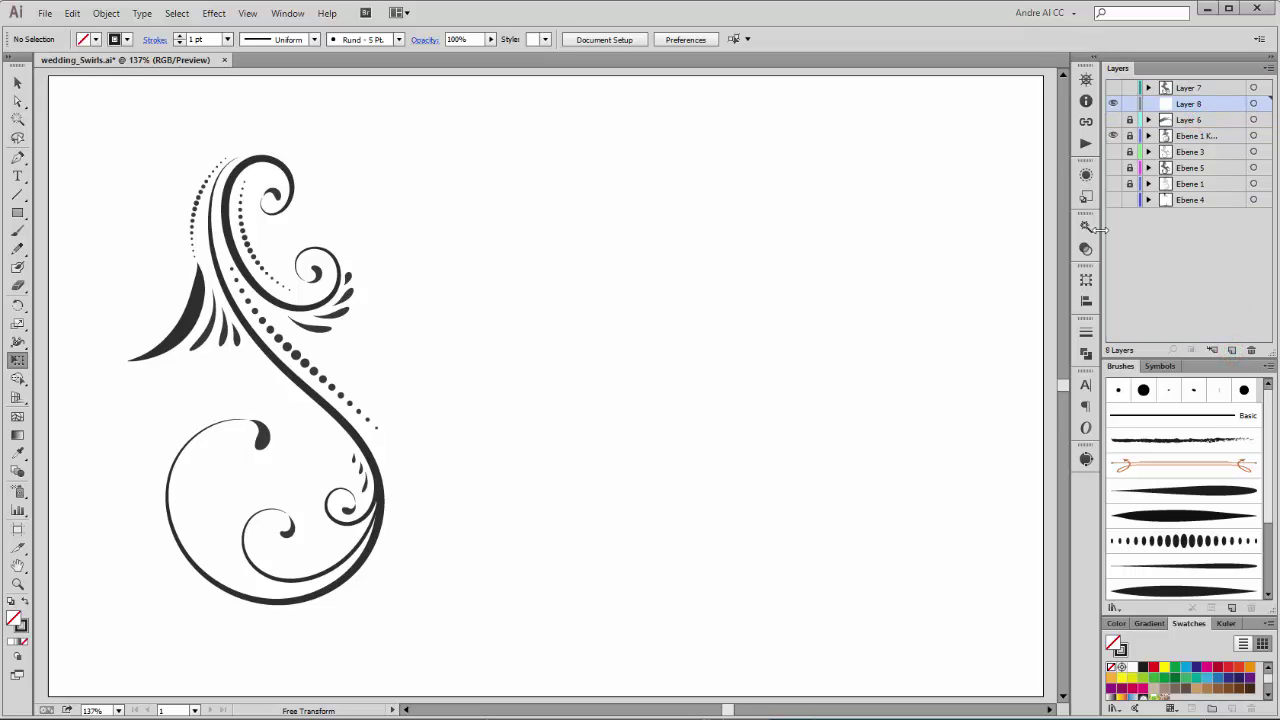
Paint a C-shaped double spiral and a long S-curve beside it with the leaf-shaped art brush at 0.75 pt, right of the reference
click(17, 234)
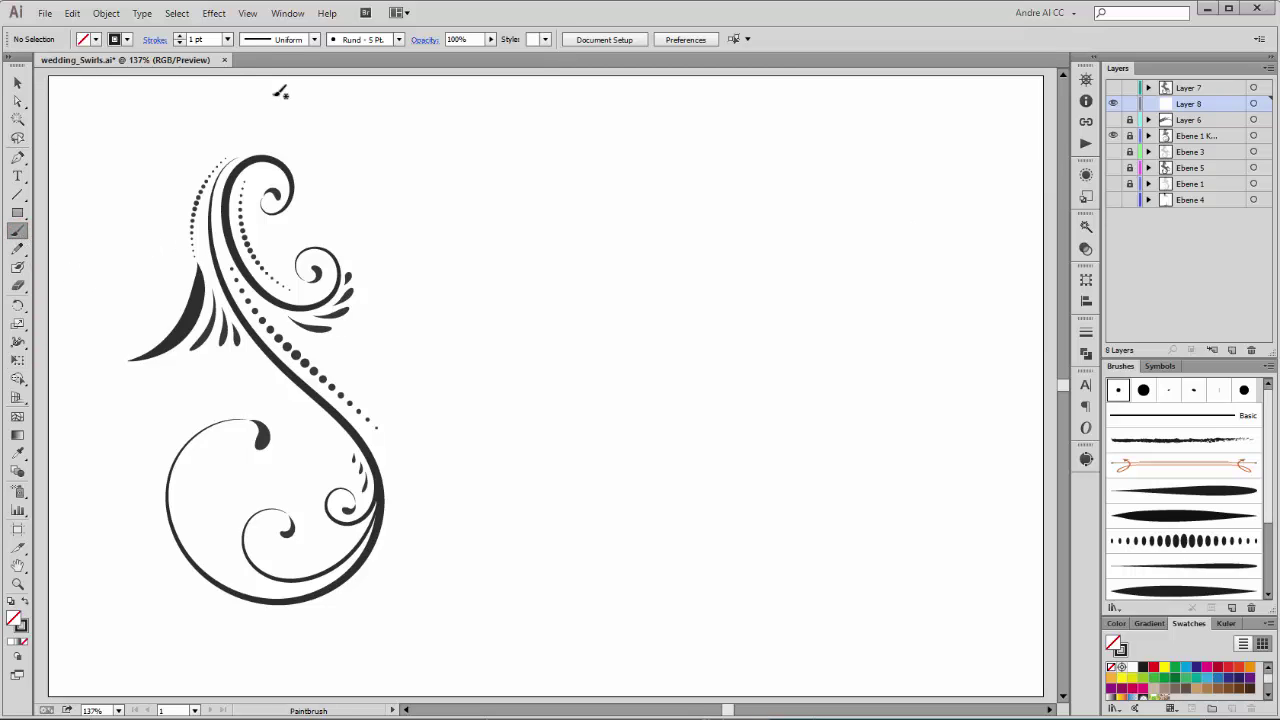
click(228, 39)
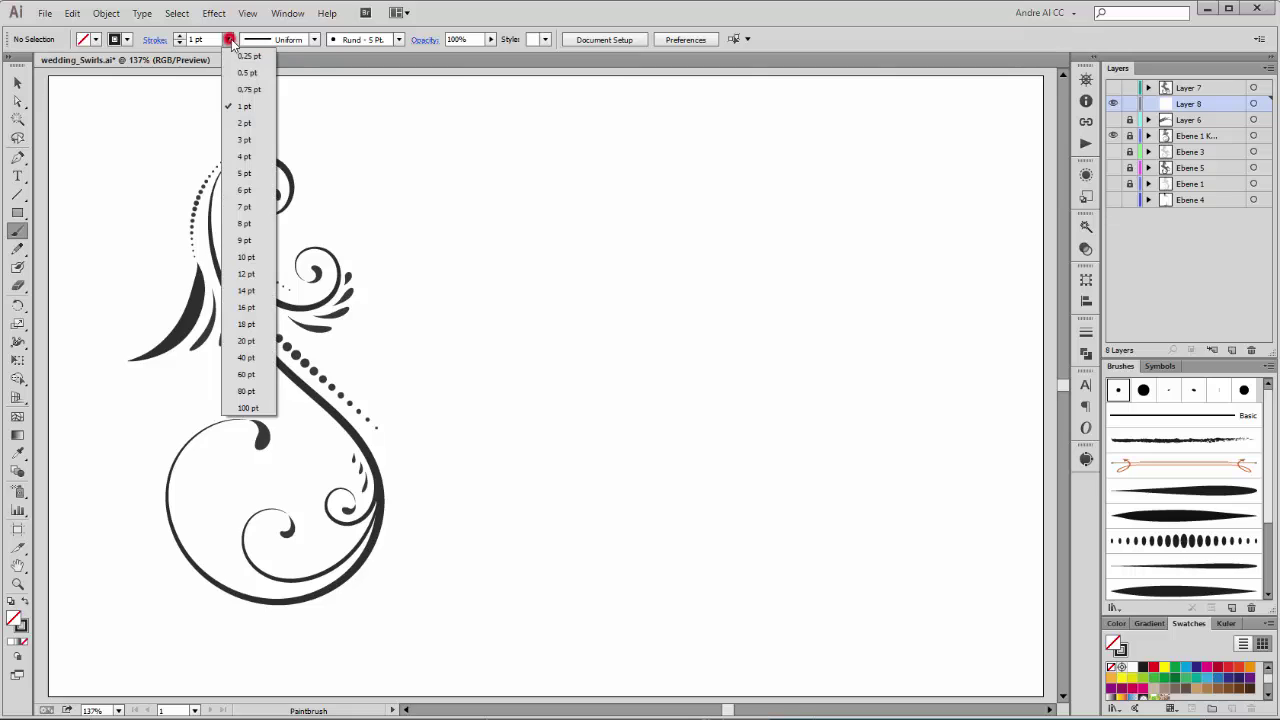
click(249, 90)
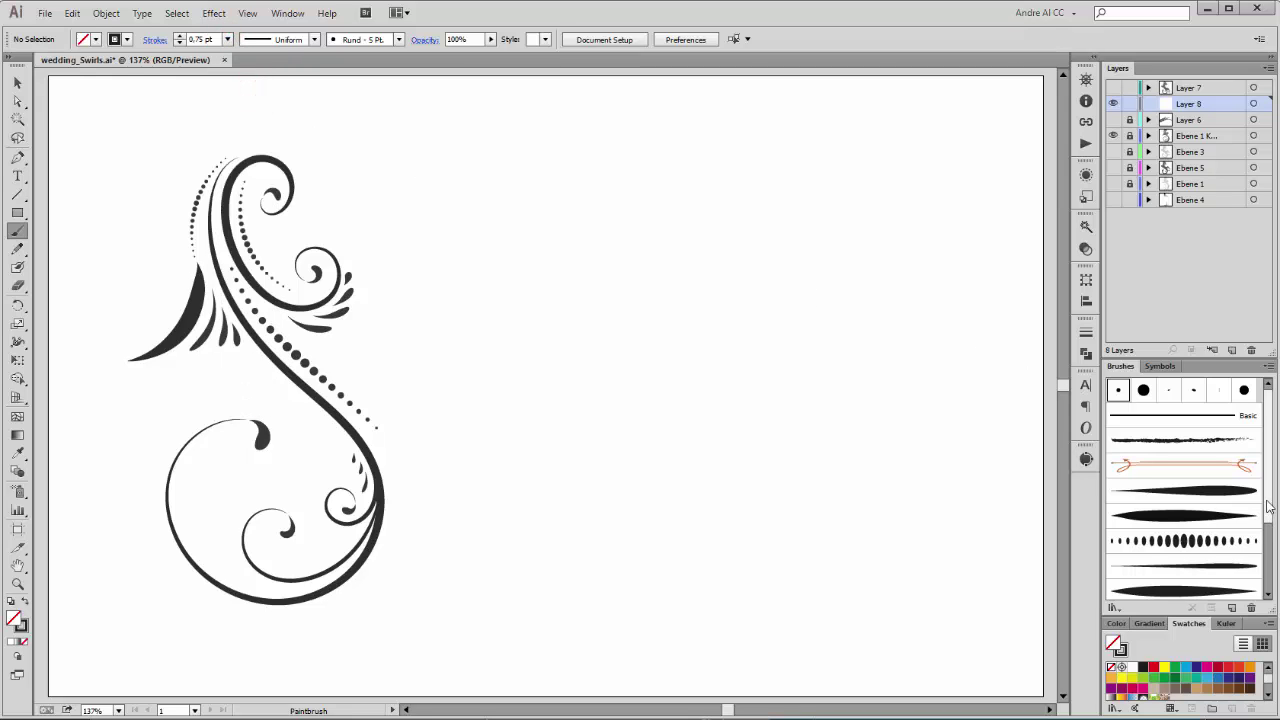
scroll(1267, 500, down, 3)
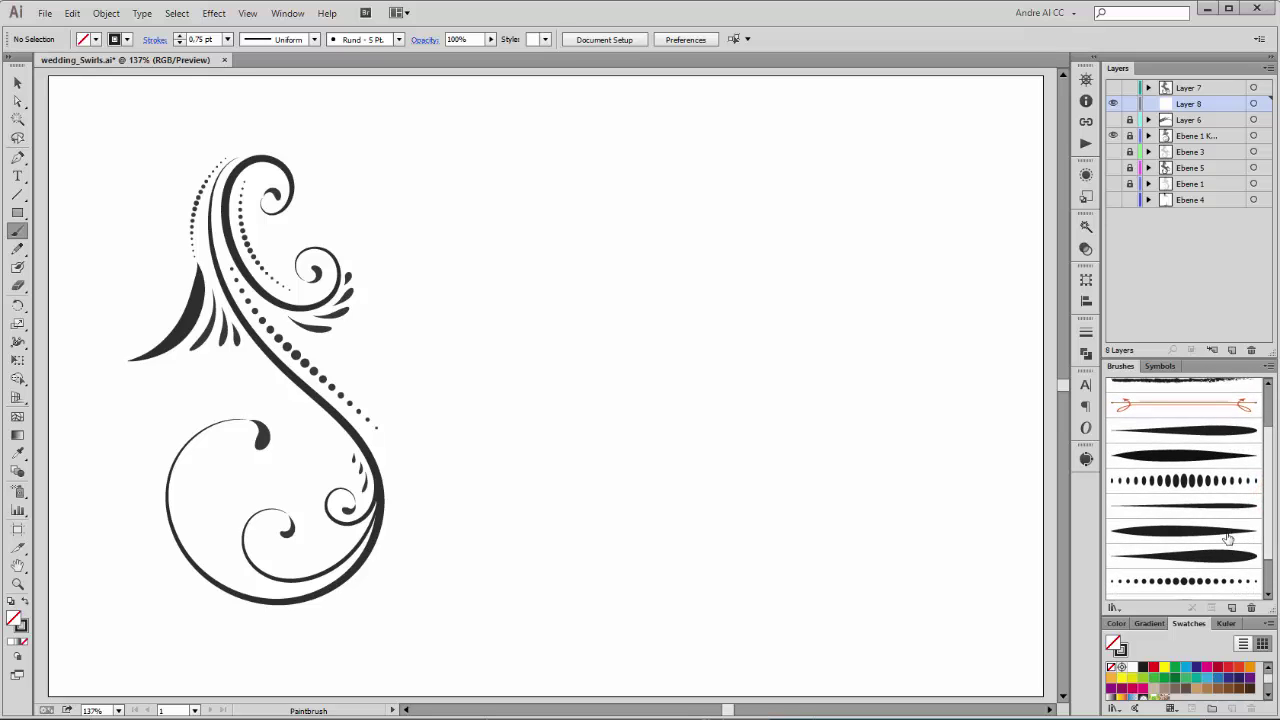
click(1228, 533)
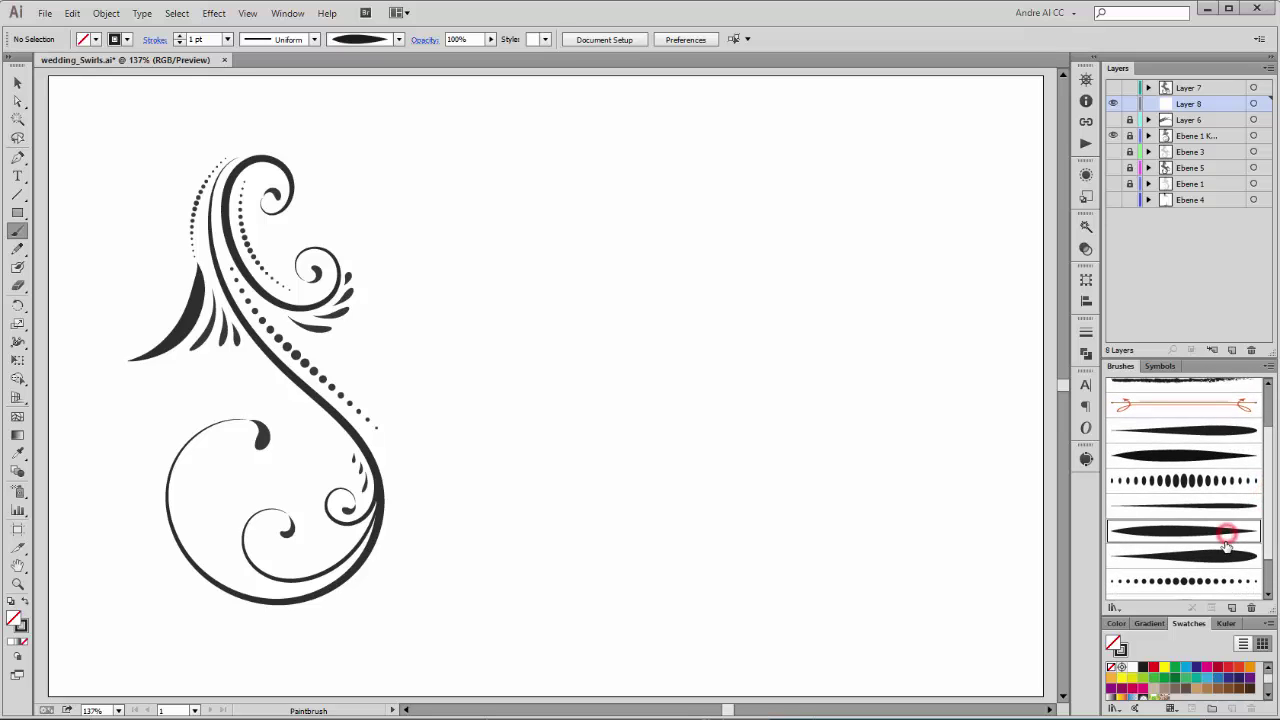
click(228, 40)
click(245, 90)
mouse_move(679, 210)
mouse_down()
mouse_move(718, 193)
mouse_move(686, 160)
mouse_up()
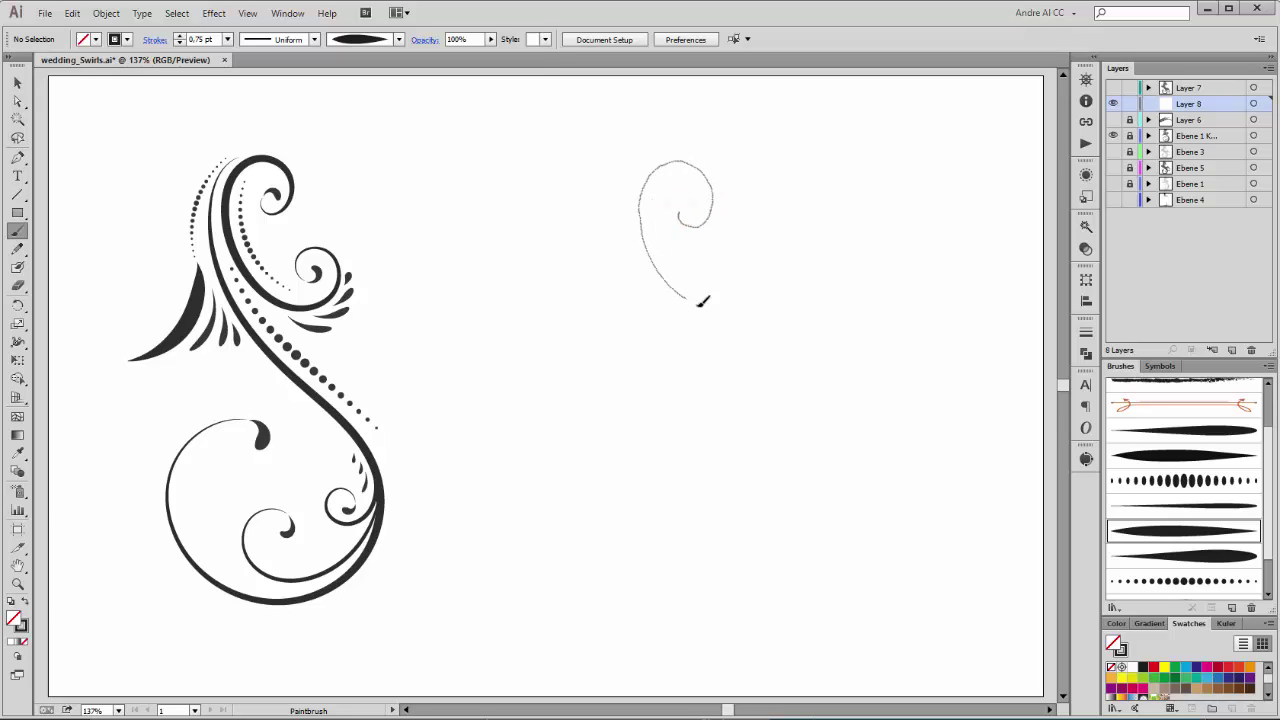
drag(729, 256, 727, 272)
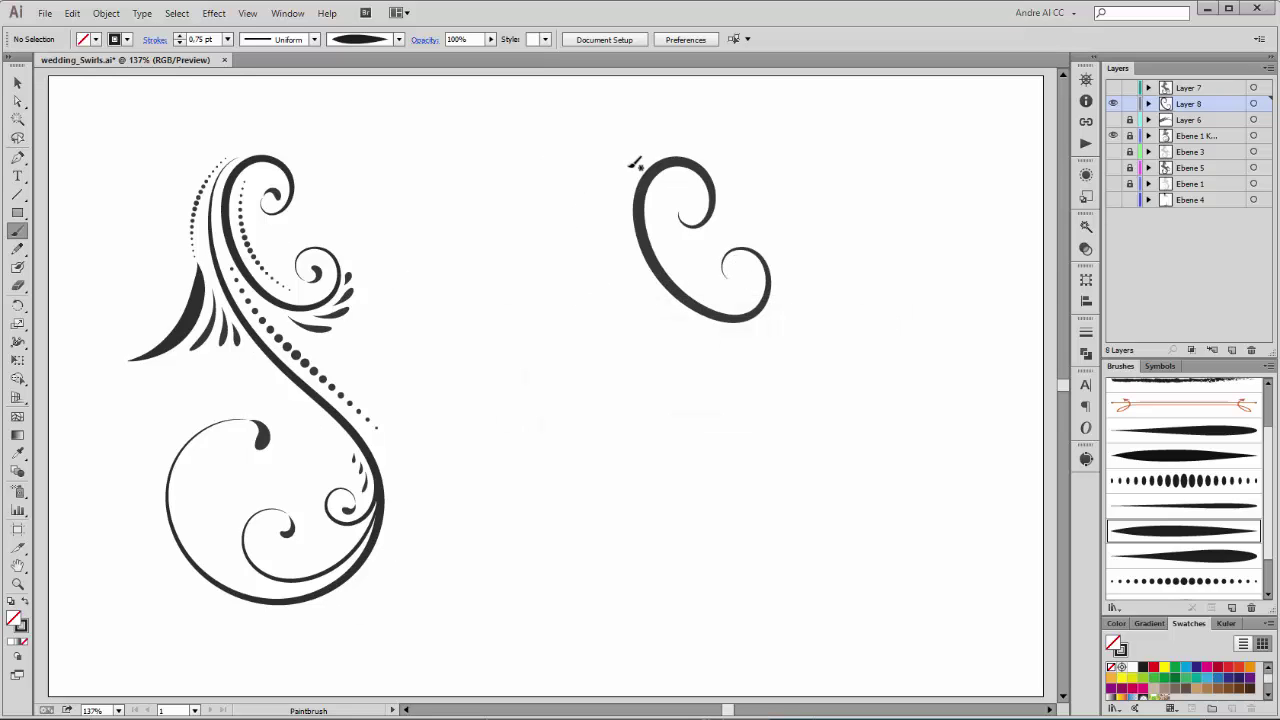
drag(637, 160, 616, 219)
mouse_move(620, 270)
mouse_down()
mouse_move(653, 336)
mouse_move(808, 482)
mouse_move(825, 571)
mouse_move(808, 602)
mouse_move(768, 627)
mouse_move(668, 626)
mouse_move(625, 580)
mouse_move(613, 526)
mouse_move(652, 466)
mouse_up()
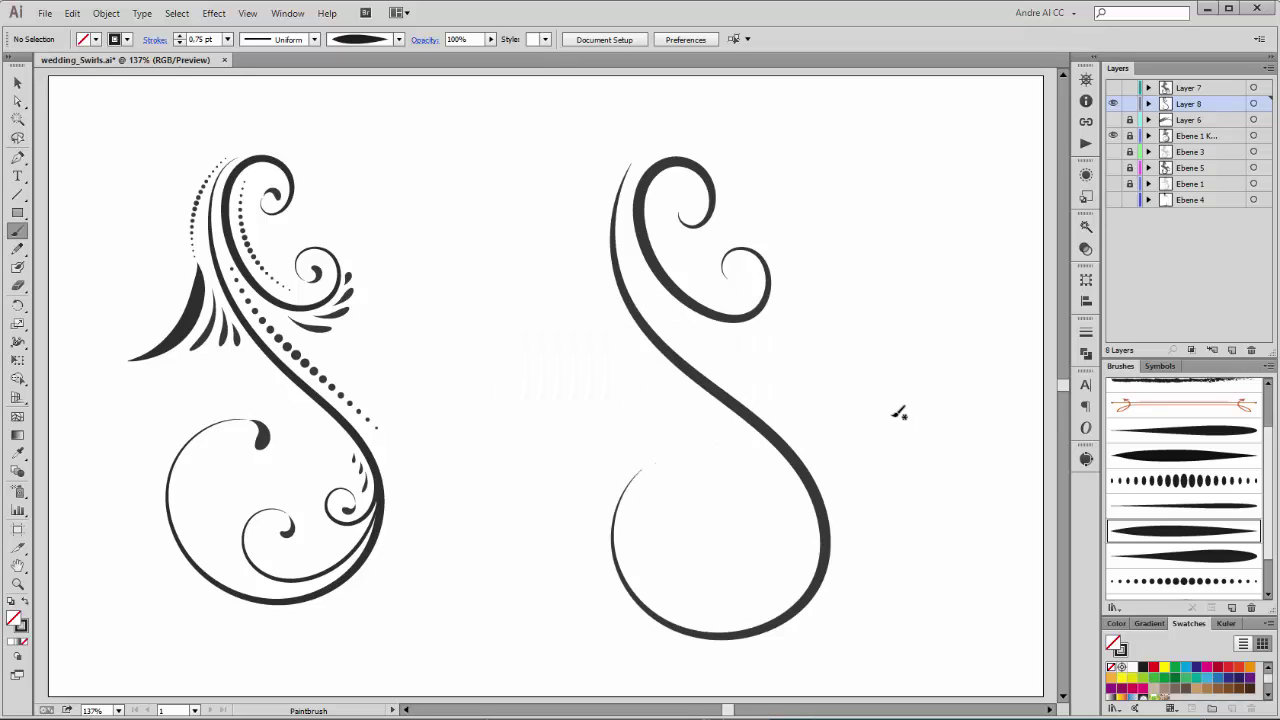
Shift the double spiral slightly left toward the S-curve and set its stroke to 0.5 pt
ctrl+click(674, 289)
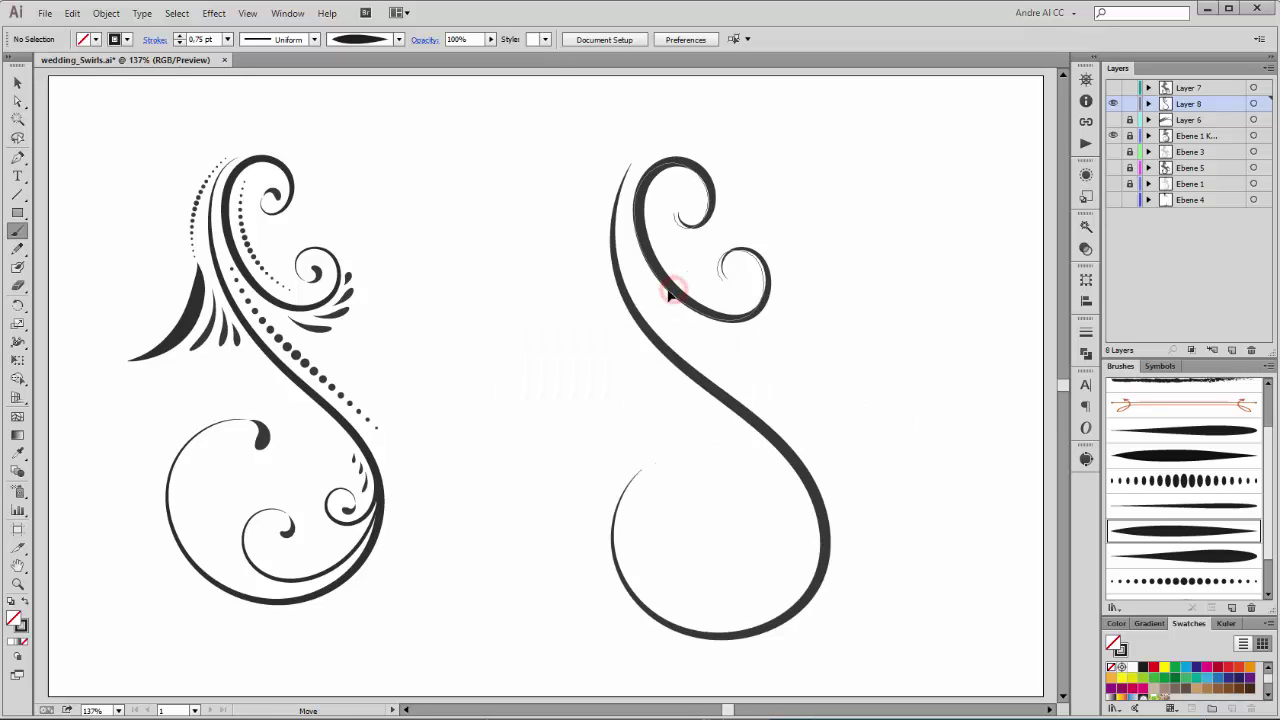
click(713, 316)
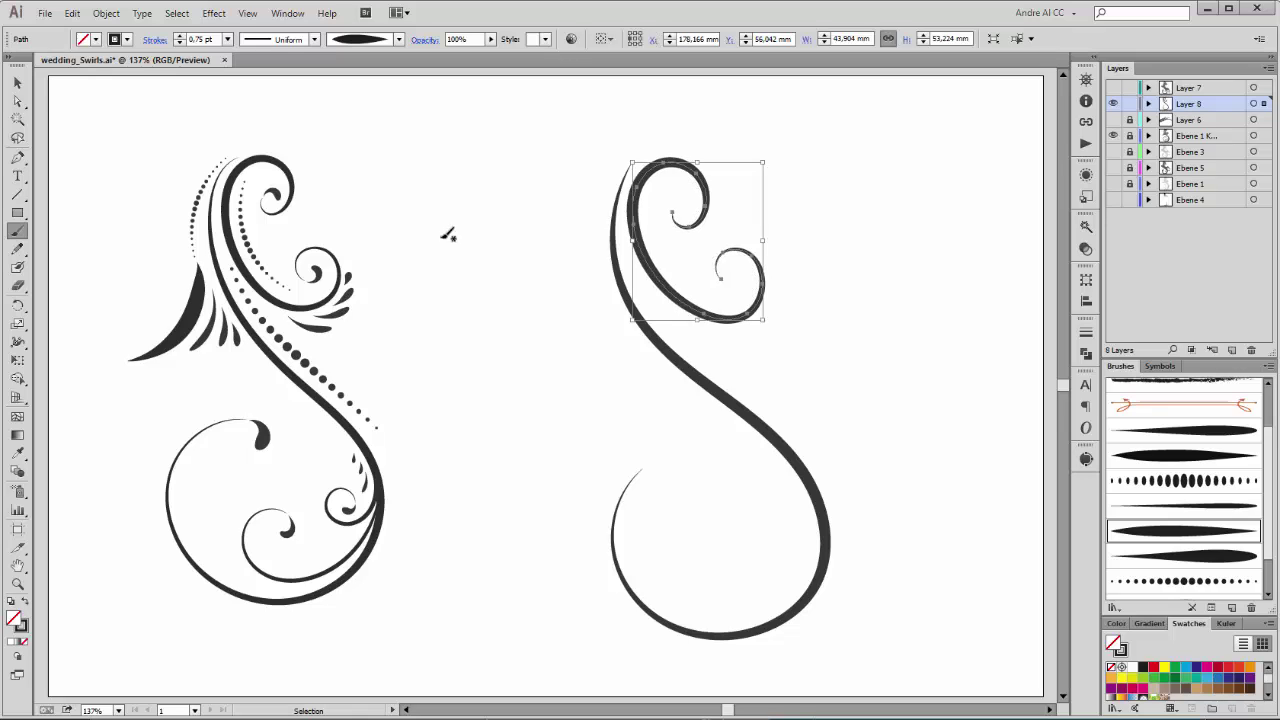
click(227, 41)
click(248, 74)
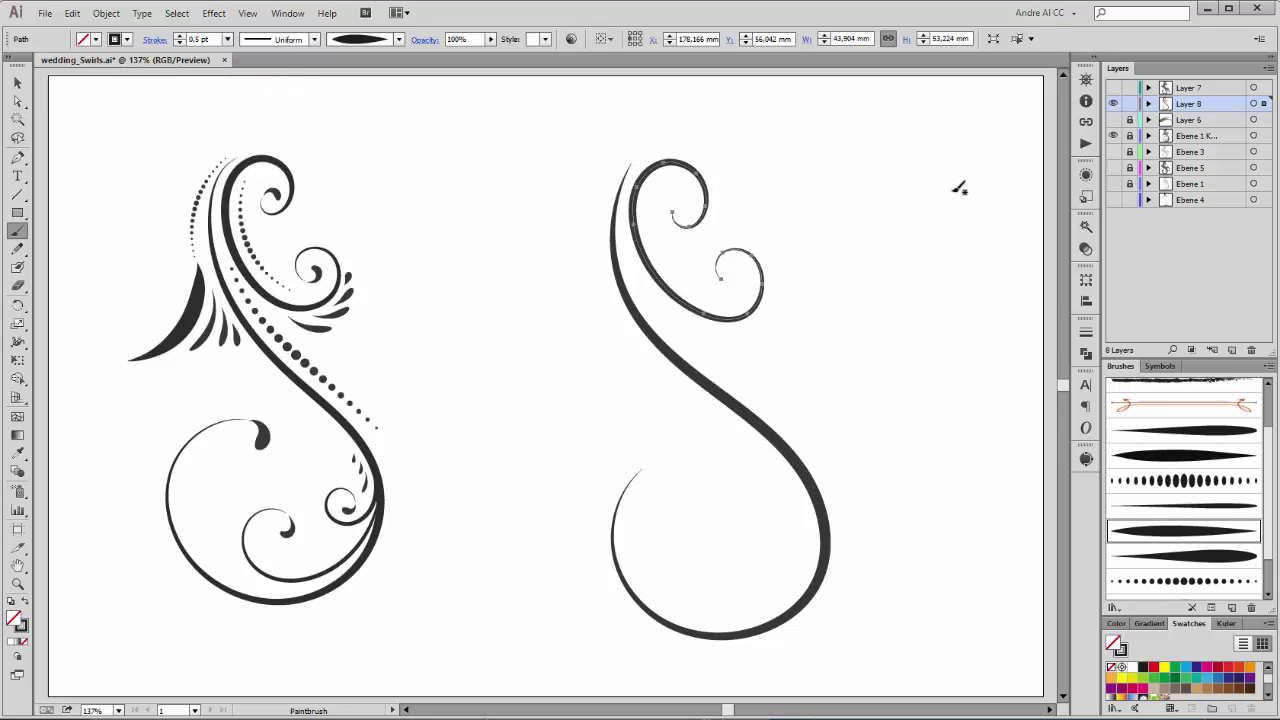
ctrl+click(978, 170)
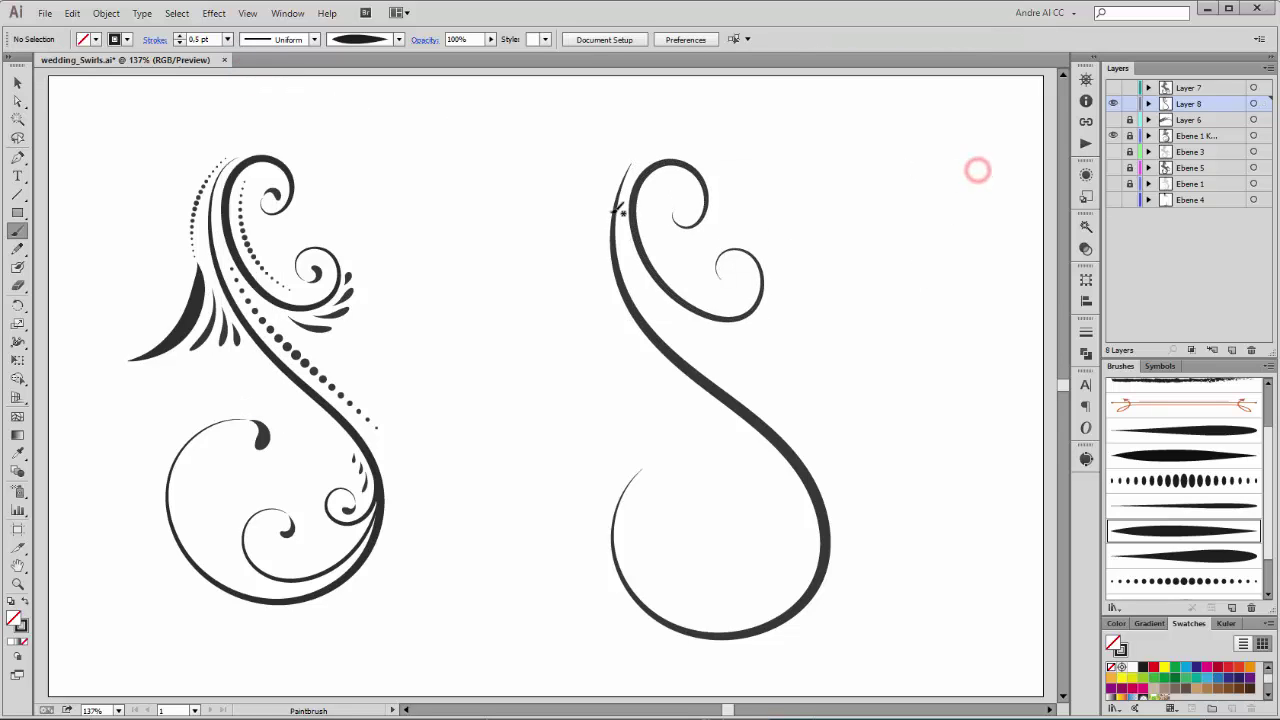
Paint a thick curved leaf at 1 pt, sweeping down and left from the upper part of the S-curve
click(228, 40)
click(245, 106)
mouse_move(607, 282)
mouse_down()
mouse_move(596, 320)
mouse_move(526, 352)
mouse_up()
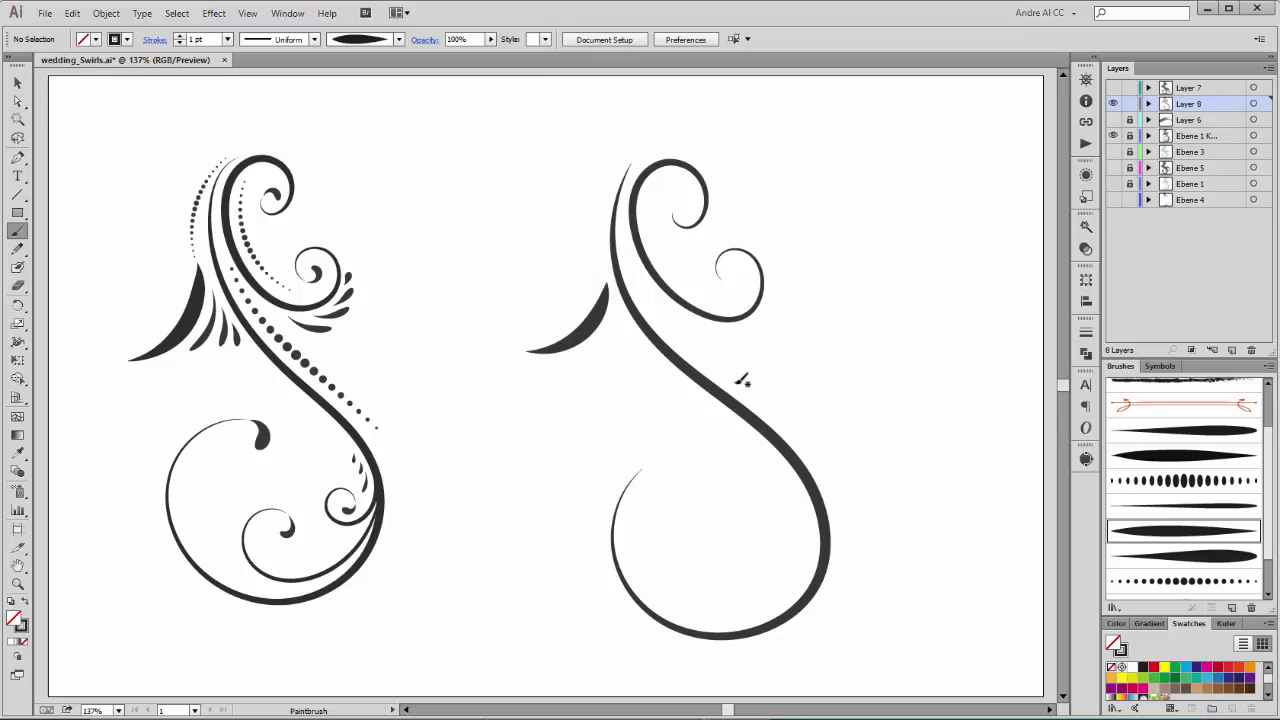
Paint two thin 0.25 pt tendrils curling inward from the right side of the S-curve's lower loop
click(228, 39)
click(245, 57)
drag(816, 497, 823, 521)
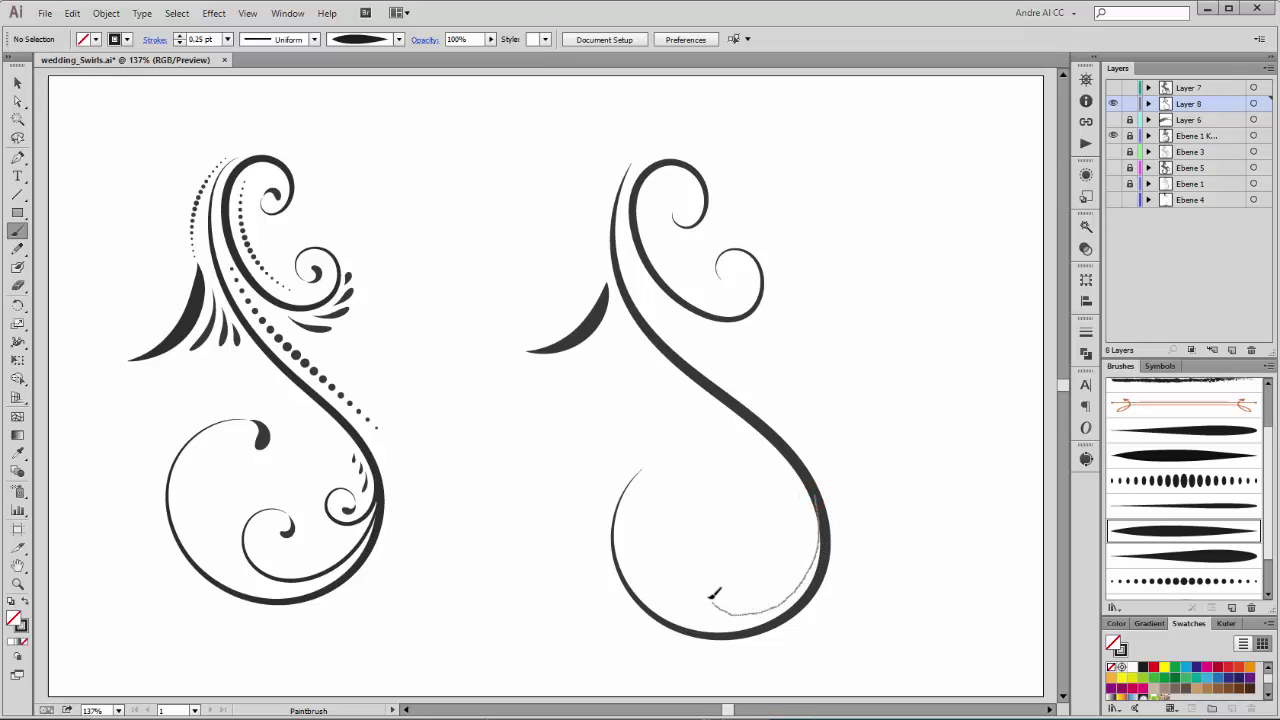
drag(711, 561, 708, 564)
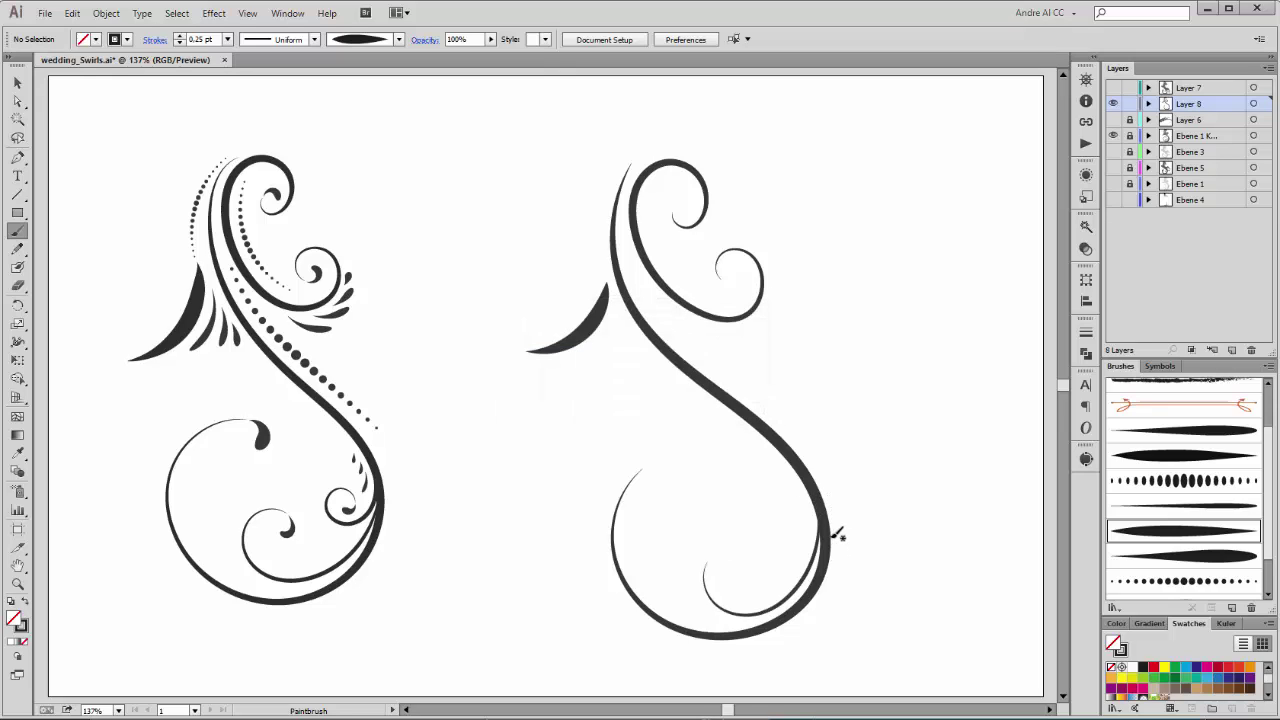
mouse_move(818, 495)
mouse_down()
mouse_move(812, 536)
mouse_move(766, 530)
mouse_up()
Paint 0.5 pt teardrops with the teardrop art brush at the ends of both inner tendrils and both ends of the double spiral
click(1212, 557)
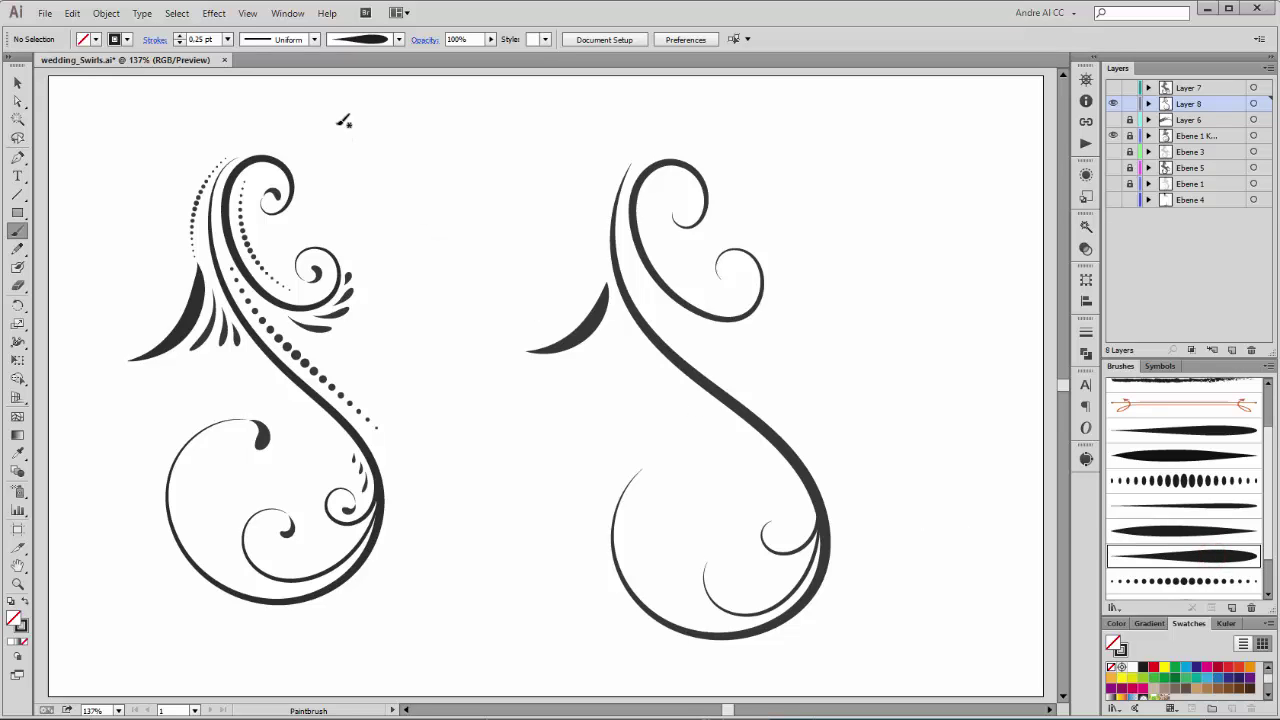
click(228, 39)
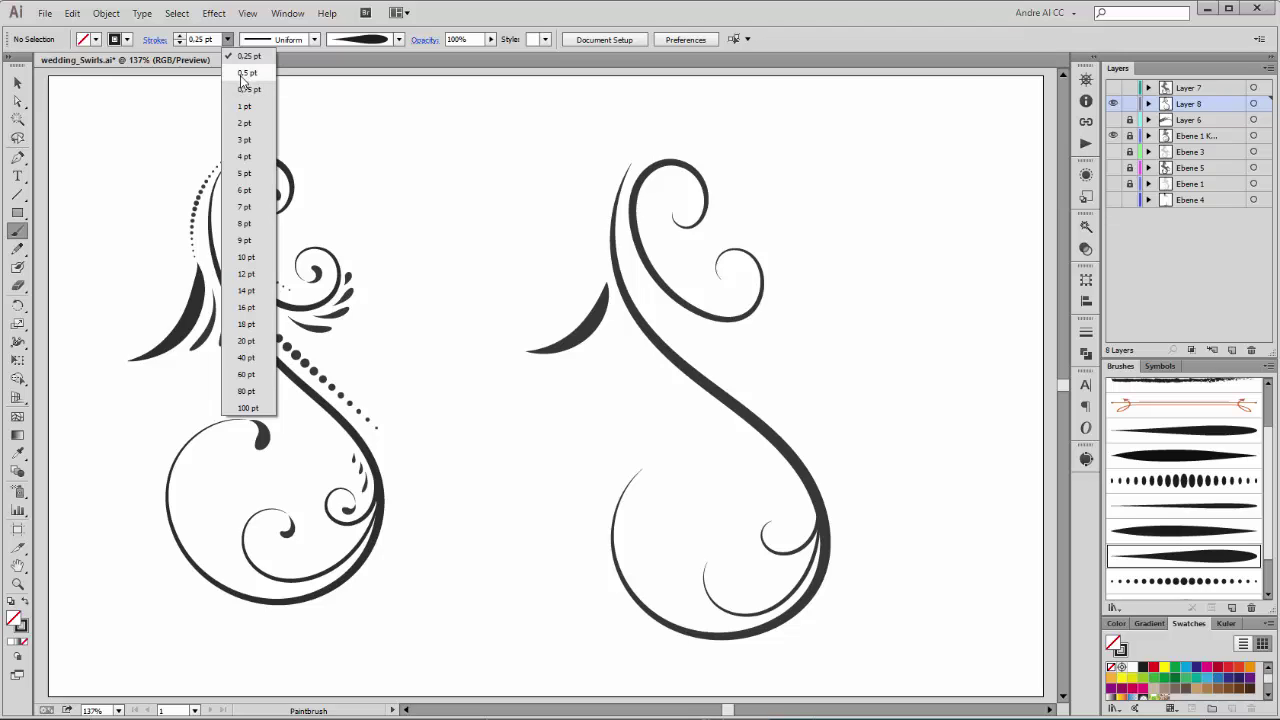
click(247, 73)
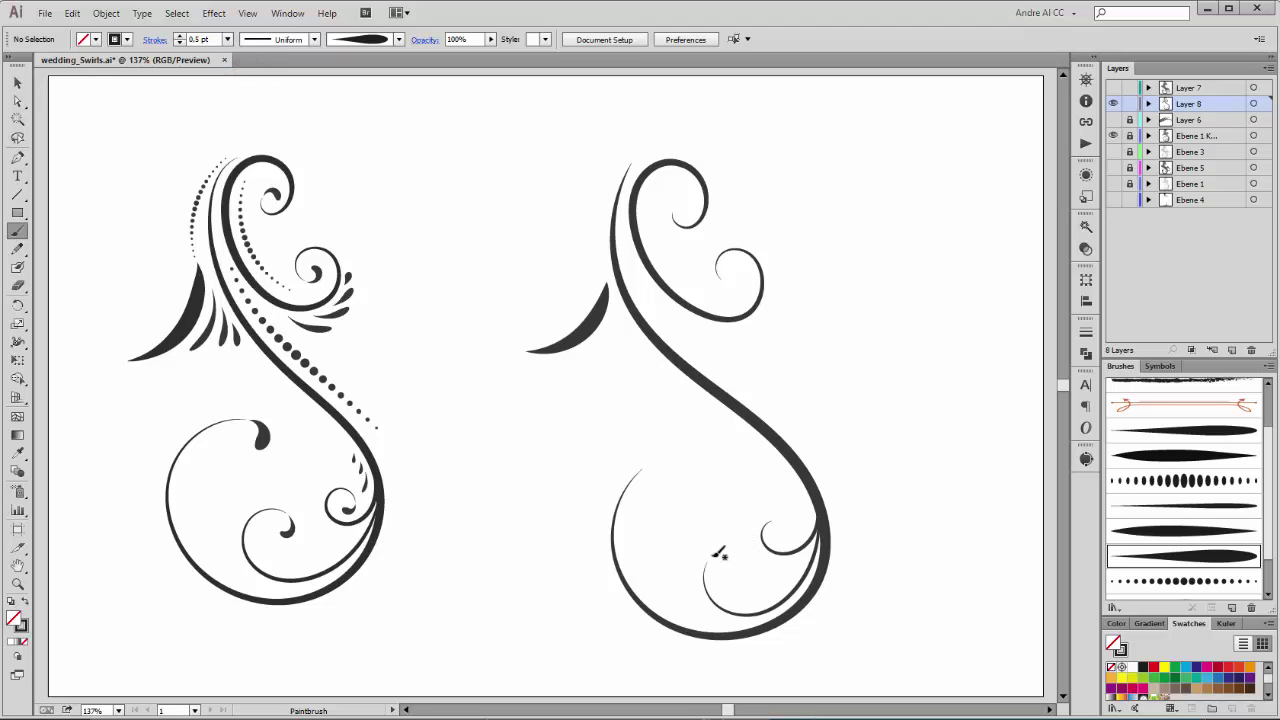
mouse_move(712, 553)
mouse_down()
mouse_move(732, 546)
mouse_move(736, 561)
mouse_up()
drag(779, 517, 790, 533)
drag(726, 280, 738, 280)
drag(680, 207, 688, 220)
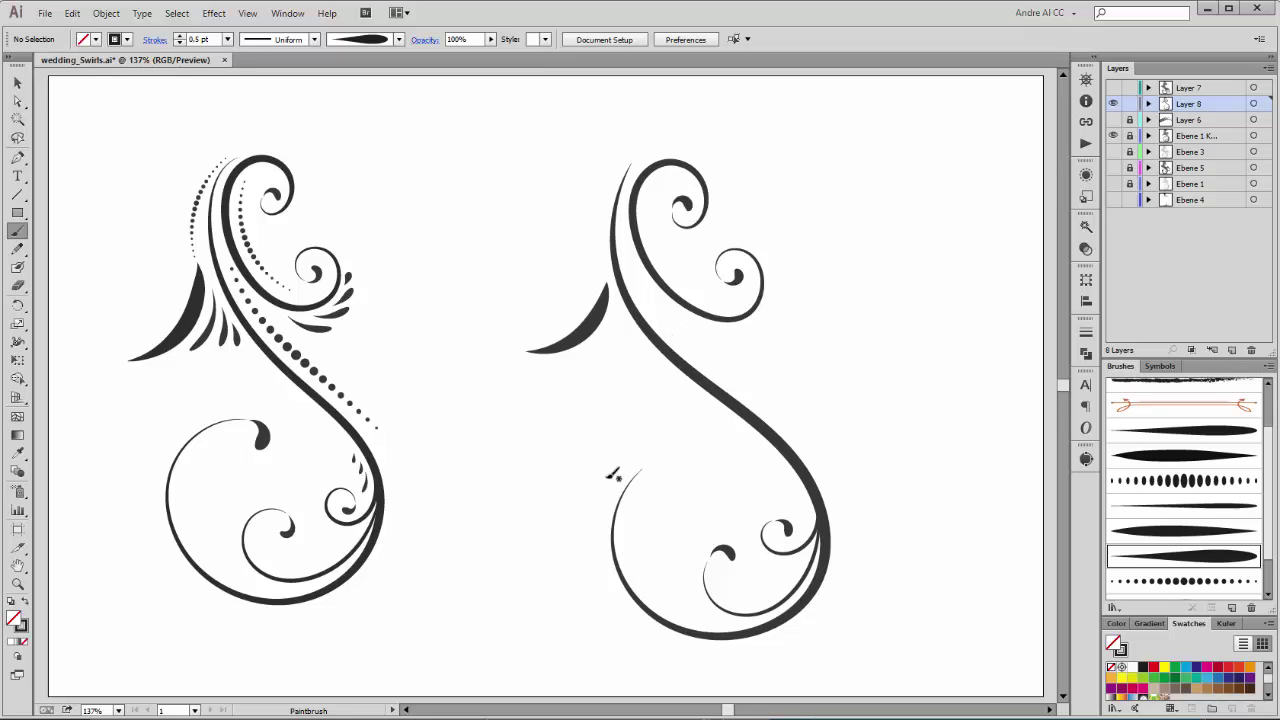
Paint a larger 0.75 pt teardrop at the open end of the S-curve's lower loop
click(228, 39)
click(249, 89)
mouse_move(651, 463)
mouse_down()
mouse_move(678, 457)
mouse_move(682, 480)
mouse_up()
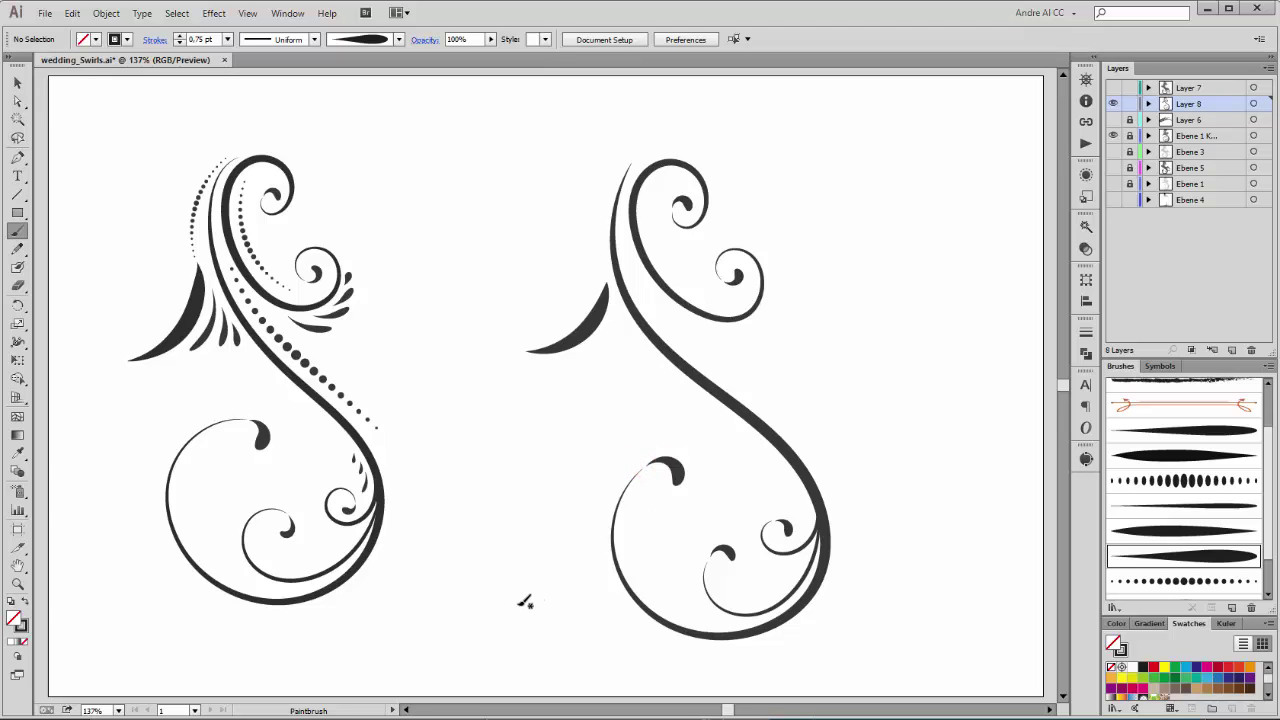
Paint fans of 0.5 pt teardrops between the thick leaf and the S-curve and below the double spiral's lower curl
click(228, 39)
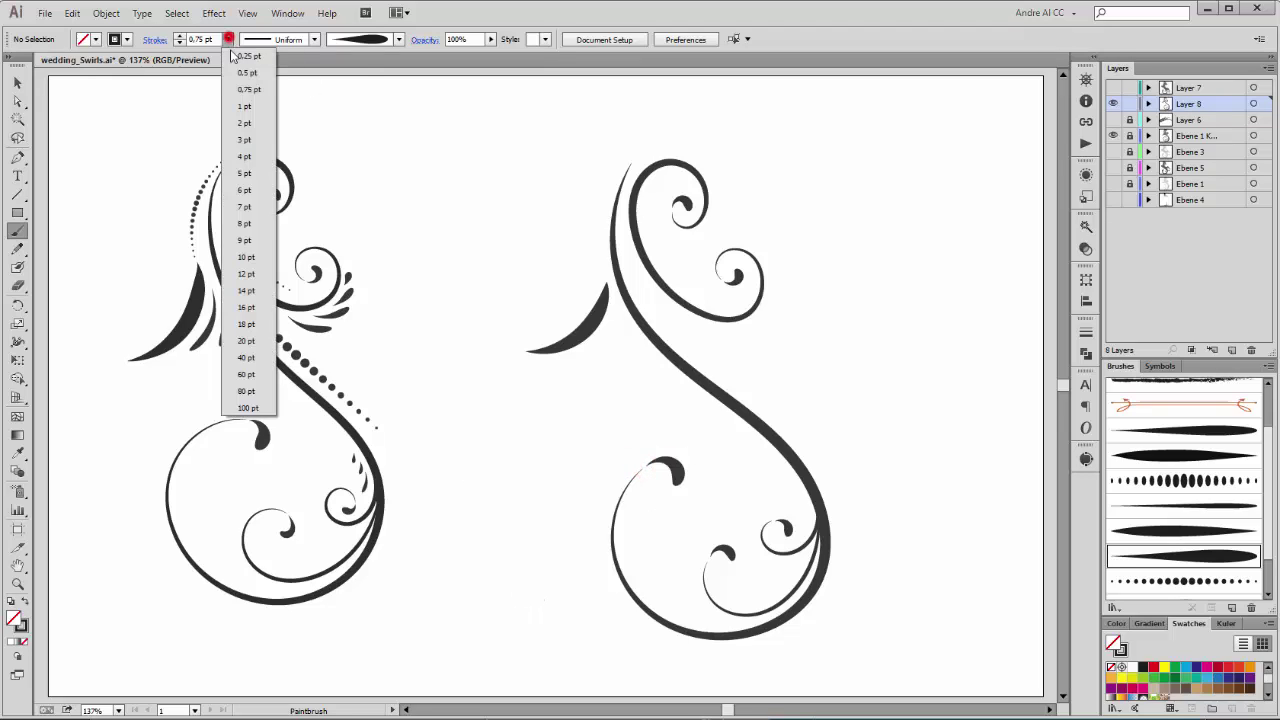
click(246, 73)
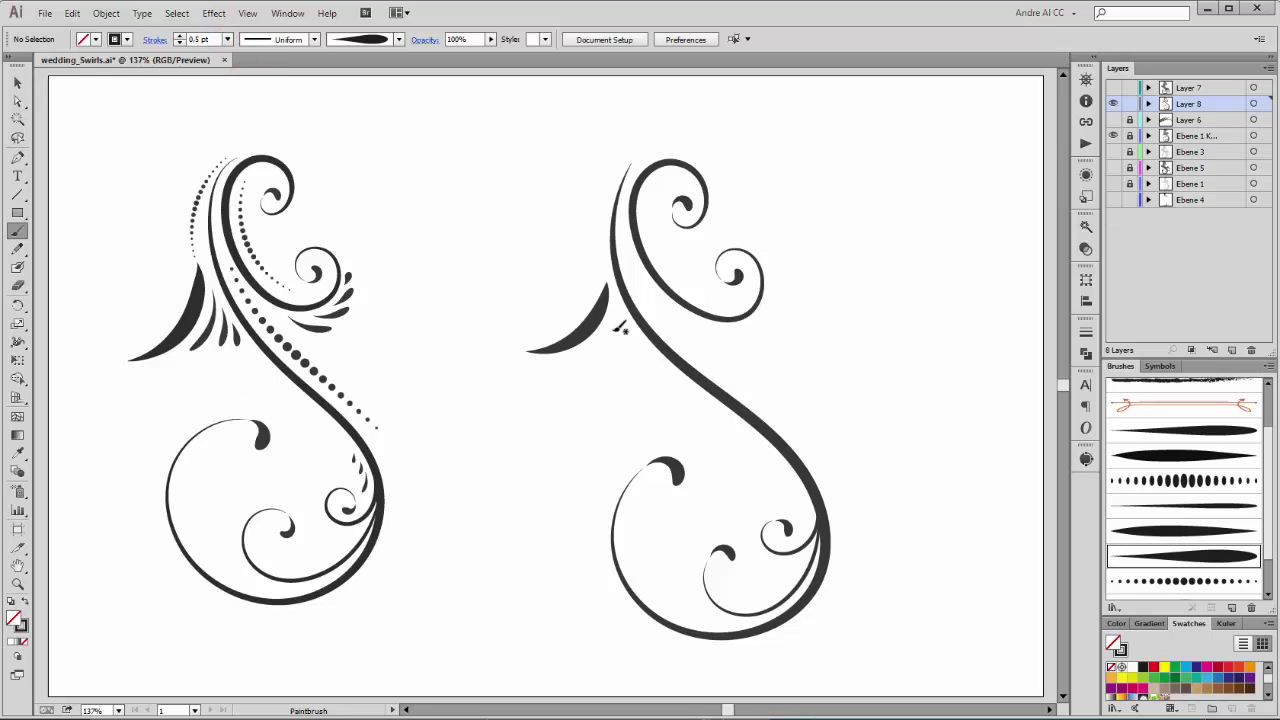
mouse_move(617, 305)
mouse_down()
mouse_move(605, 345)
mouse_move(556, 374)
mouse_up()
mouse_move(624, 320)
mouse_down()
mouse_move(620, 362)
mouse_move(640, 348)
mouse_move(643, 360)
mouse_up()
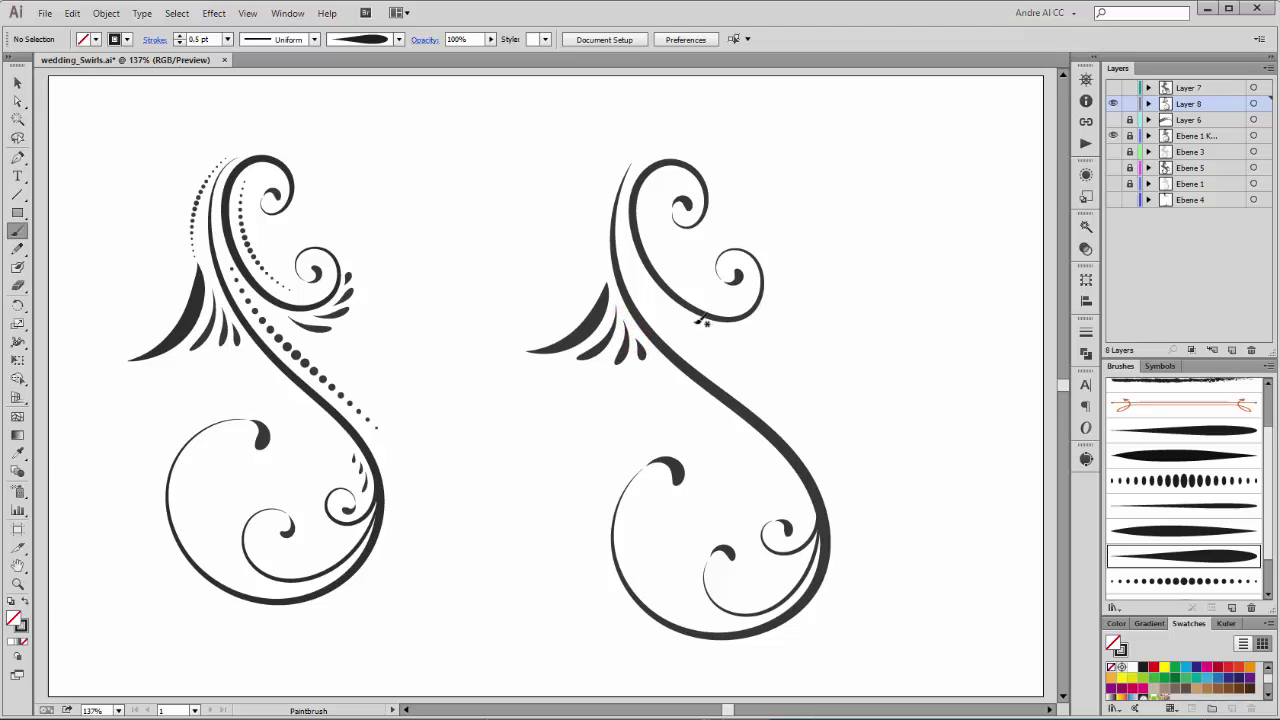
mouse_move(698, 322)
mouse_down()
mouse_move(752, 349)
mouse_move(731, 329)
mouse_move(800, 318)
mouse_move(766, 312)
mouse_move(786, 302)
mouse_up()
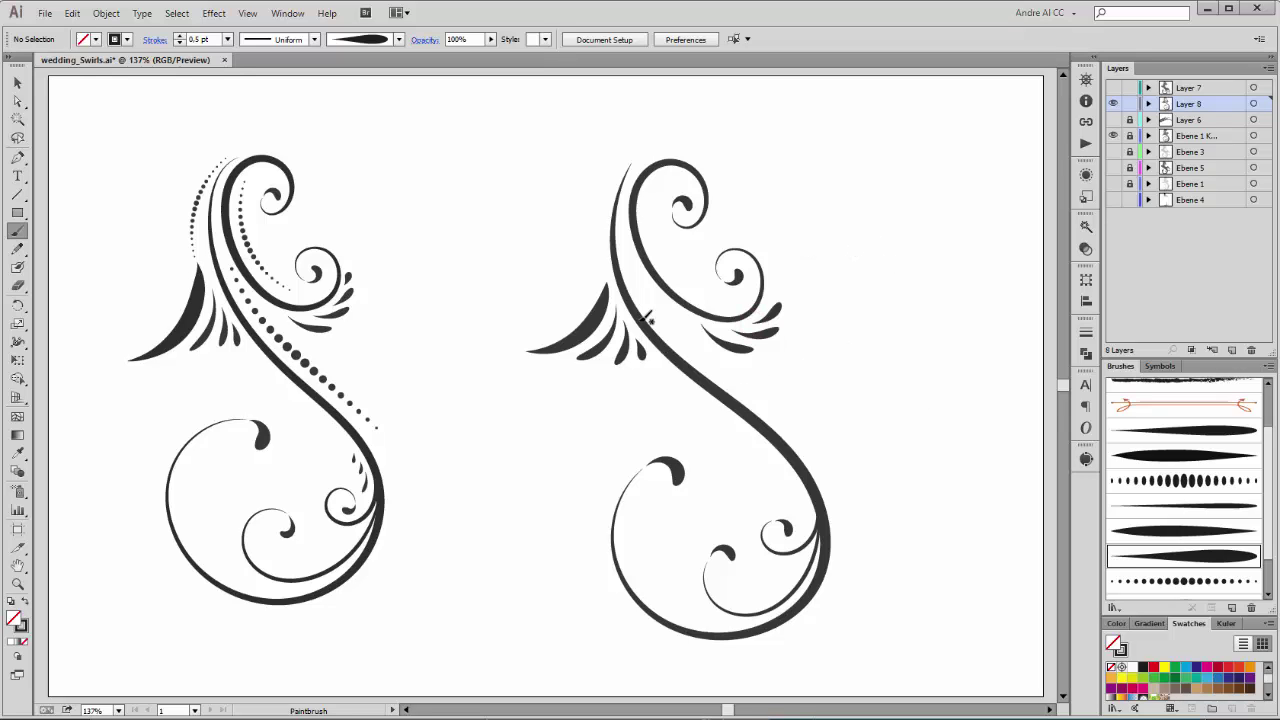
Paint 1 pt dotted rows with the dotted-row art brush inside the upper spiral, outside the S-curve's upper end and along its diagonal stretch
click(1270, 545)
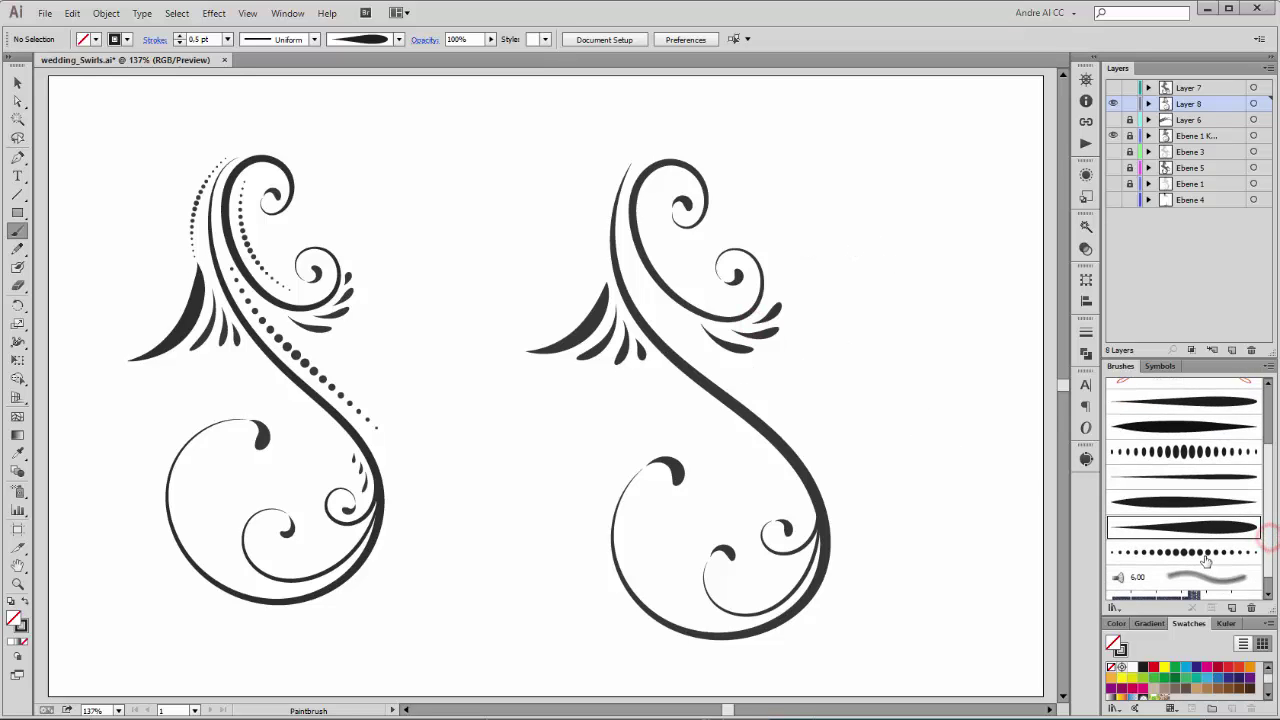
click(1204, 555)
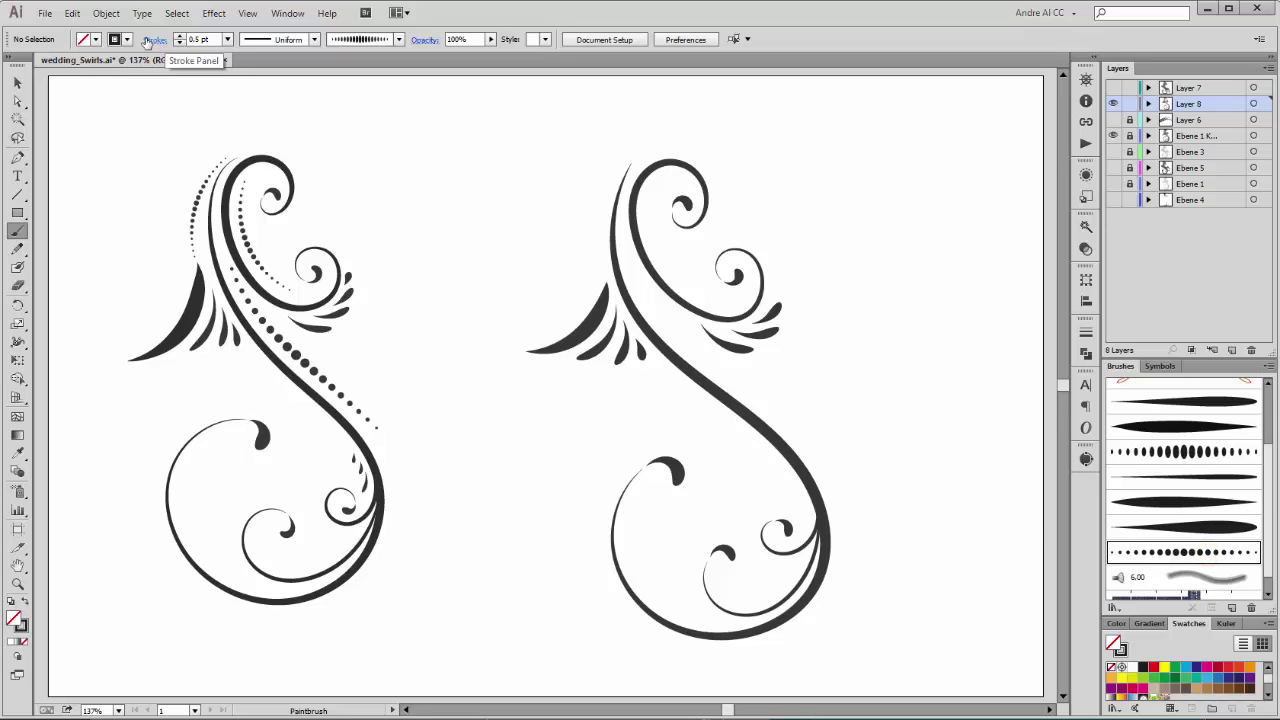
click(228, 40)
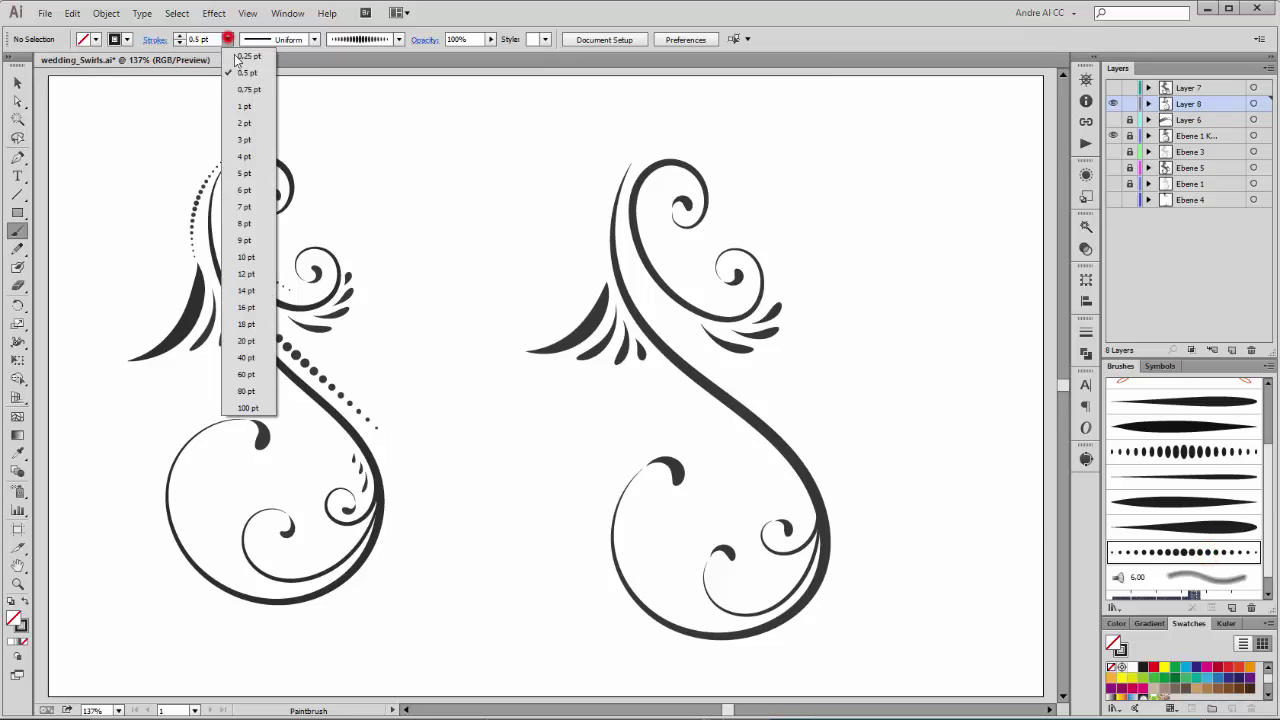
click(245, 107)
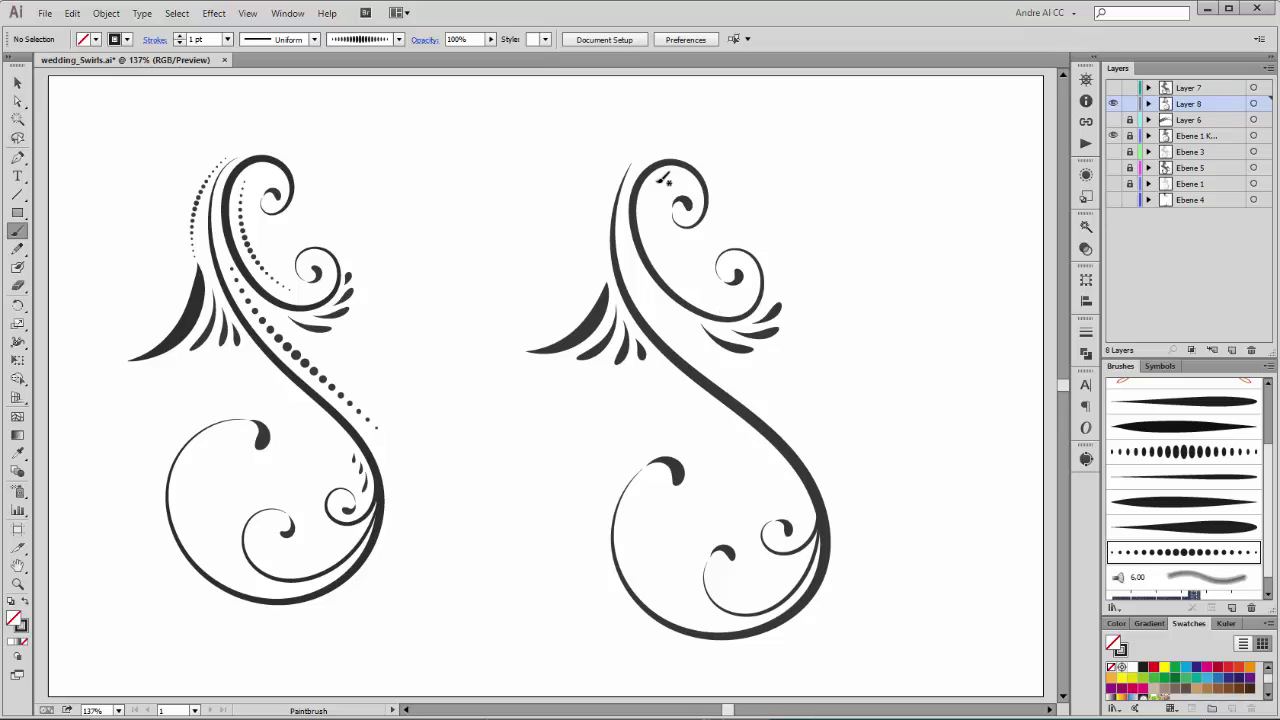
drag(659, 178, 653, 216)
drag(714, 288, 717, 294)
key(v)
drag(661, 254, 659, 264)
ctrl+click(931, 218)
mouse_move(630, 147)
mouse_down()
mouse_move(607, 183)
mouse_move(601, 274)
mouse_move(641, 287)
mouse_move(680, 333)
mouse_move(822, 430)
mouse_move(837, 463)
mouse_up()
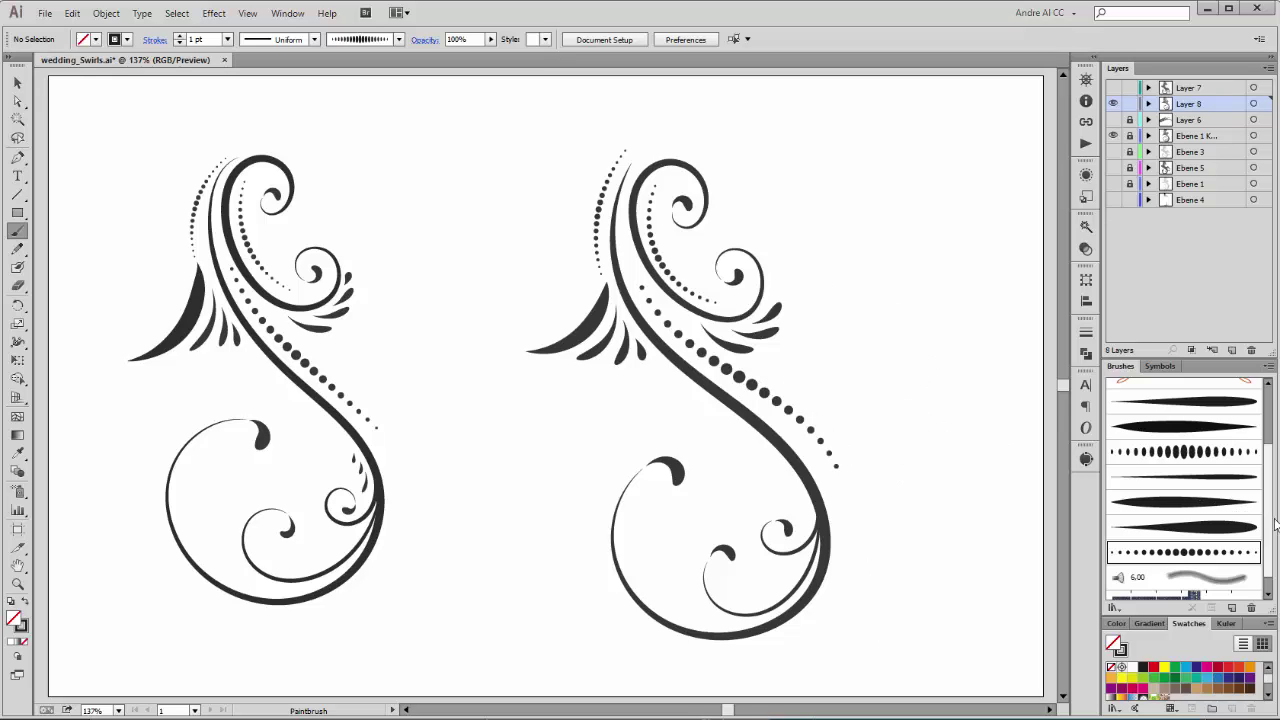
Paint a short column of 0.5 pt teardrops above the small curl on the inner side of the S-curve's lower loop
click(1238, 477)
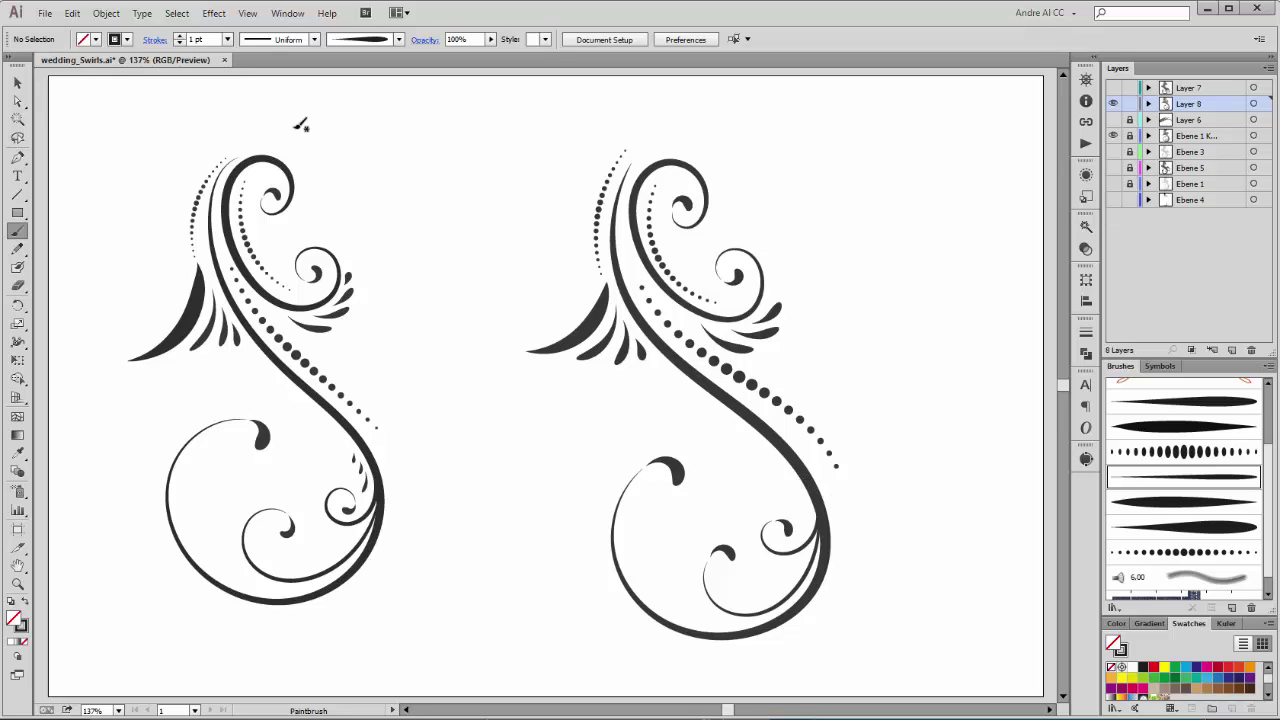
click(228, 39)
click(241, 73)
drag(797, 484, 806, 512)
Reshape the S-curve's upper tip by pulling its end anchor point outward so it arcs over the top spiral
click(17, 101)
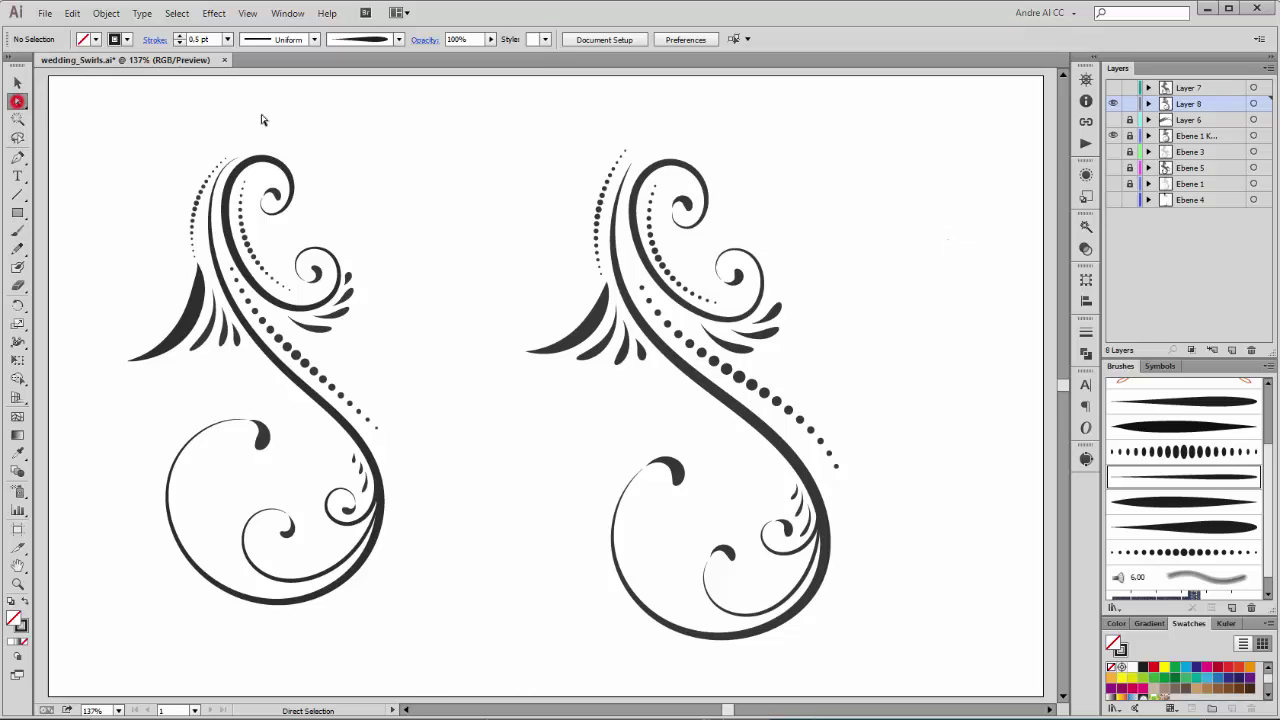
click(620, 195)
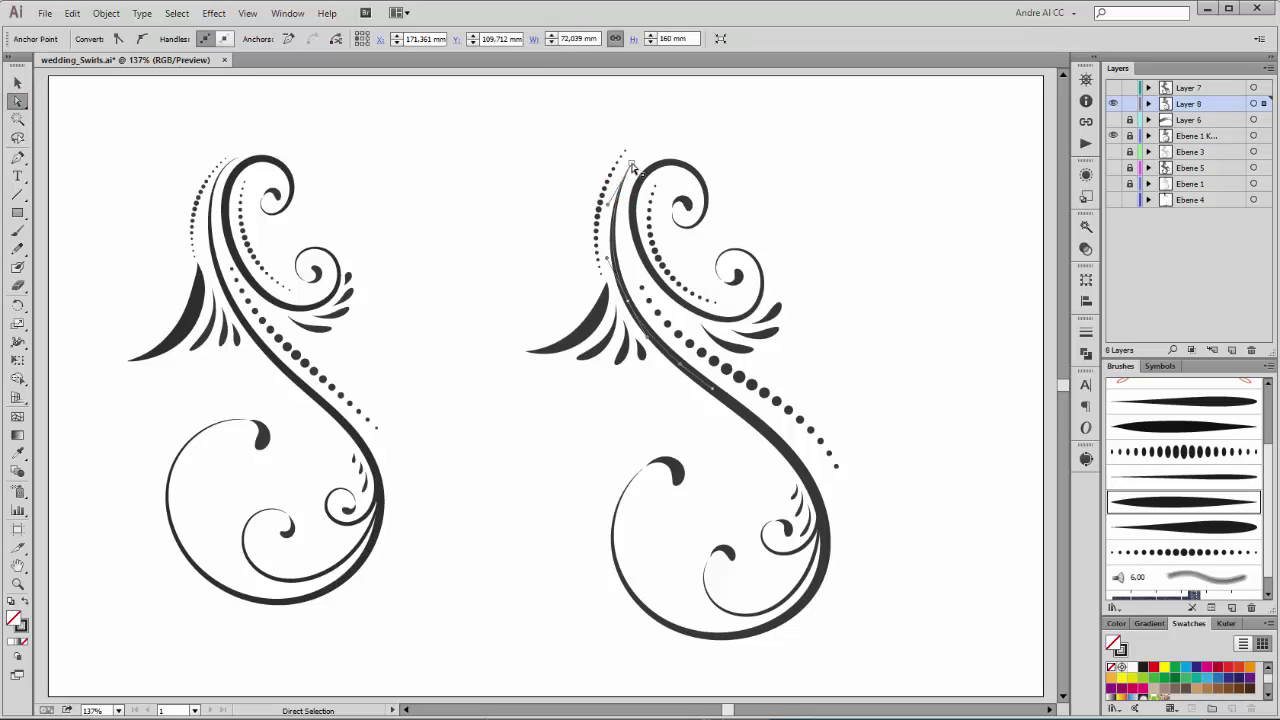
click(633, 164)
drag(634, 166, 598, 175)
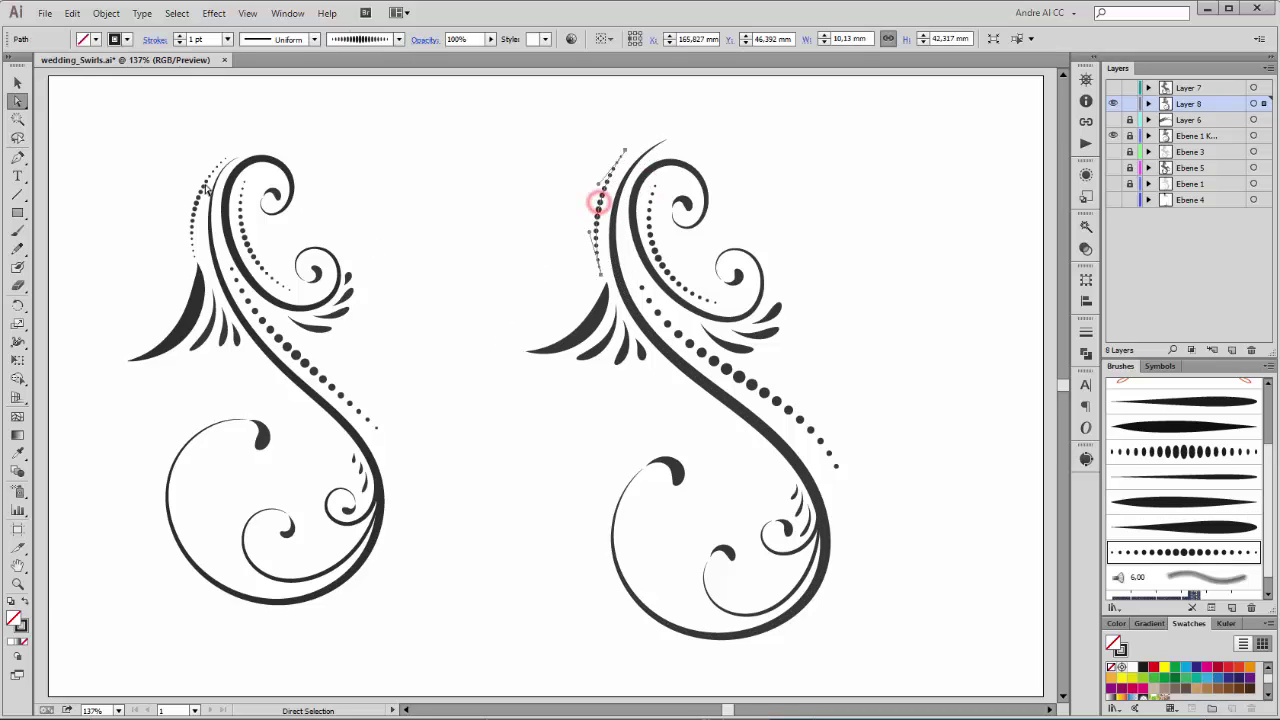
Rotate and move the outer dotted row so it follows the S-curve's reshaped upper tip
click(17, 82)
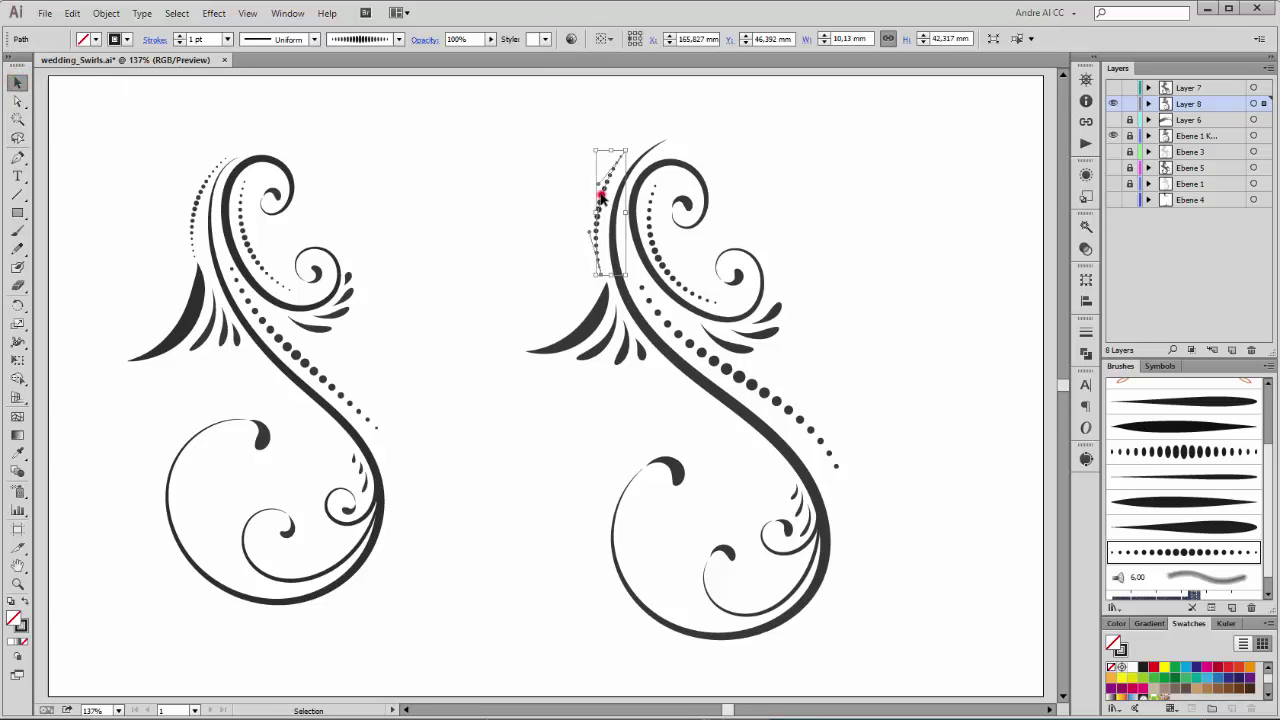
mouse_move(630, 144)
mouse_down()
mouse_move(626, 134)
mouse_move(636, 158)
mouse_up()
drag(606, 200, 616, 178)
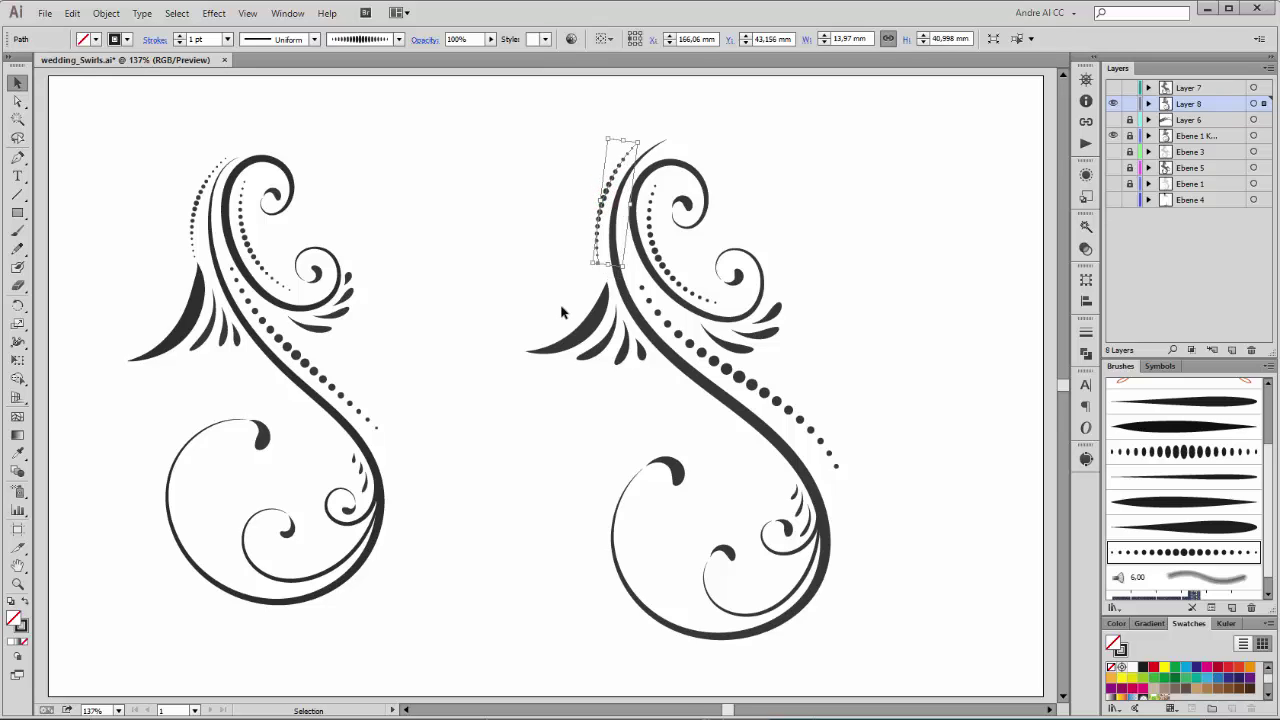
click(643, 129)
click(641, 133)
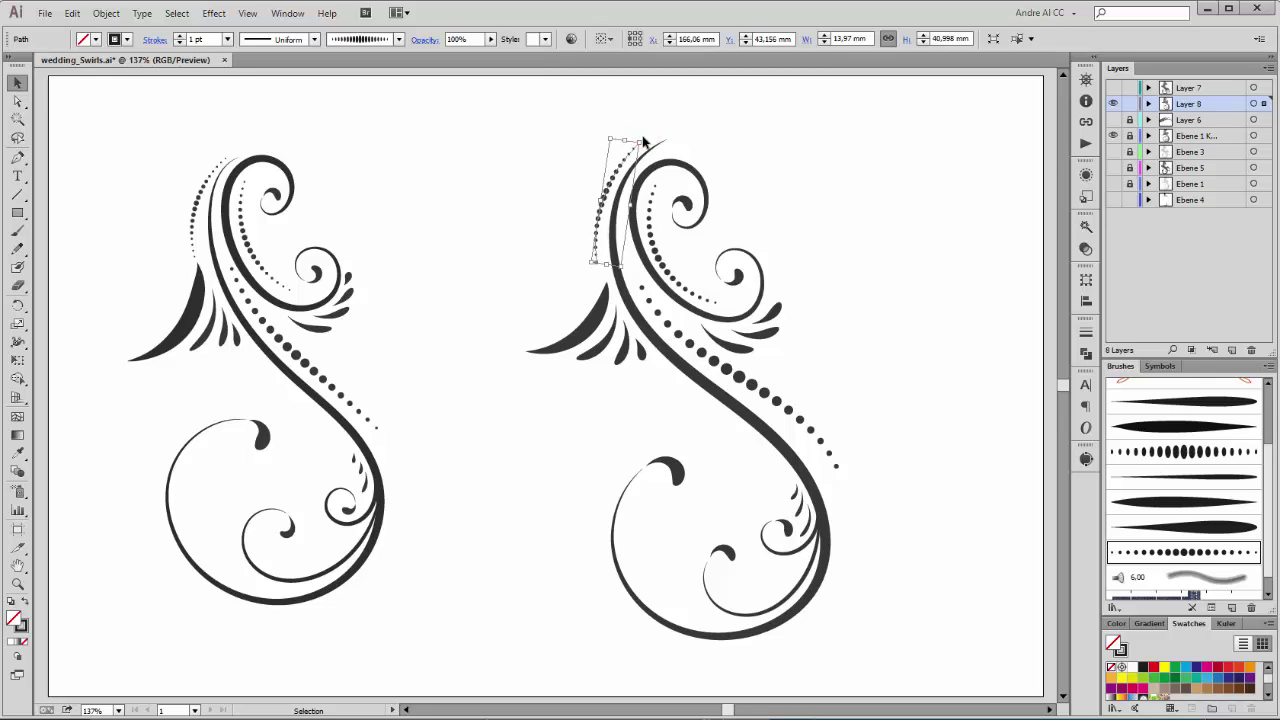
drag(643, 141, 646, 143)
click(985, 154)
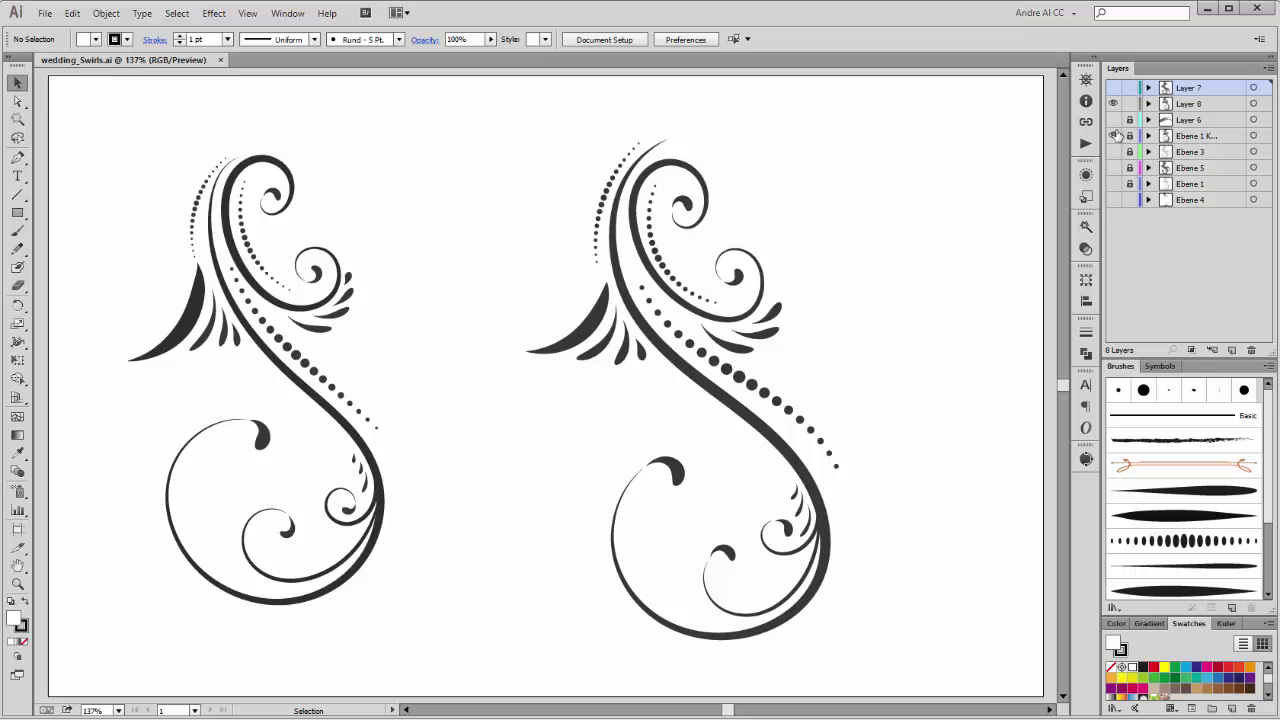
Hide the reference swirl layer, show Layer 7 and space the Layer 7 and Layer 8 swirls apart side by side
click(1114, 135)
click(1113, 87)
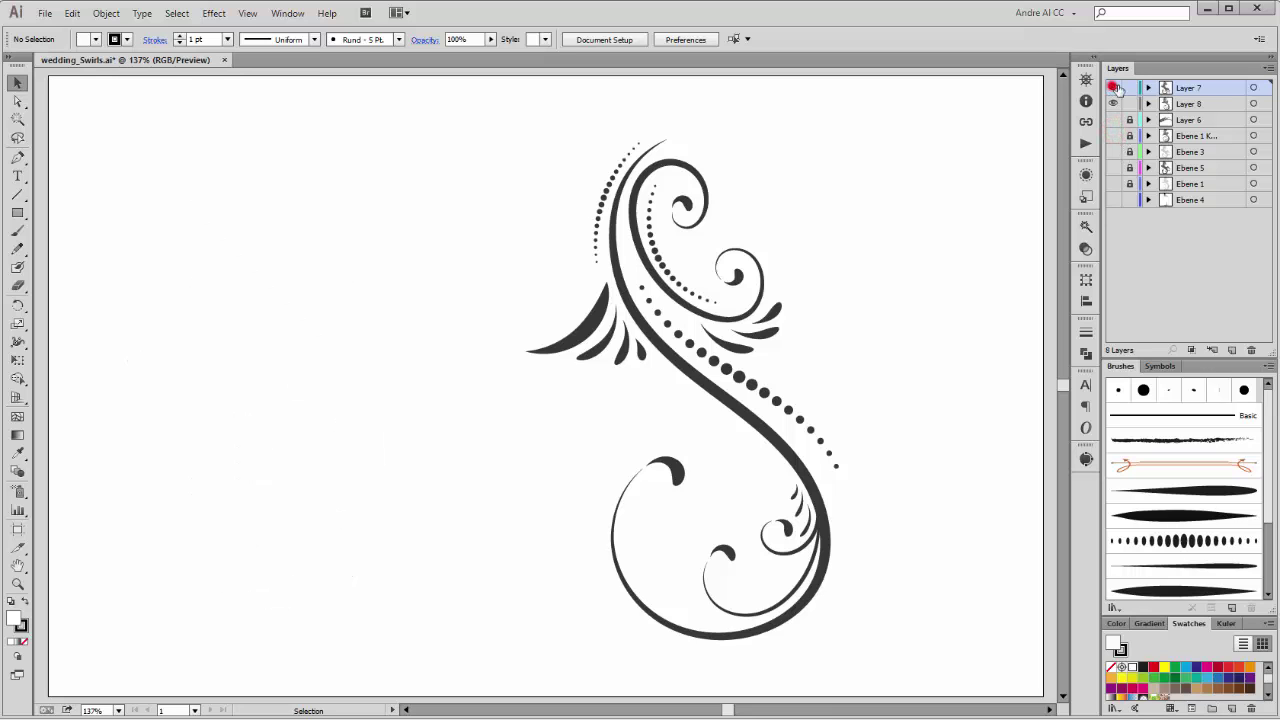
click(1255, 88)
drag(728, 267, 247, 280)
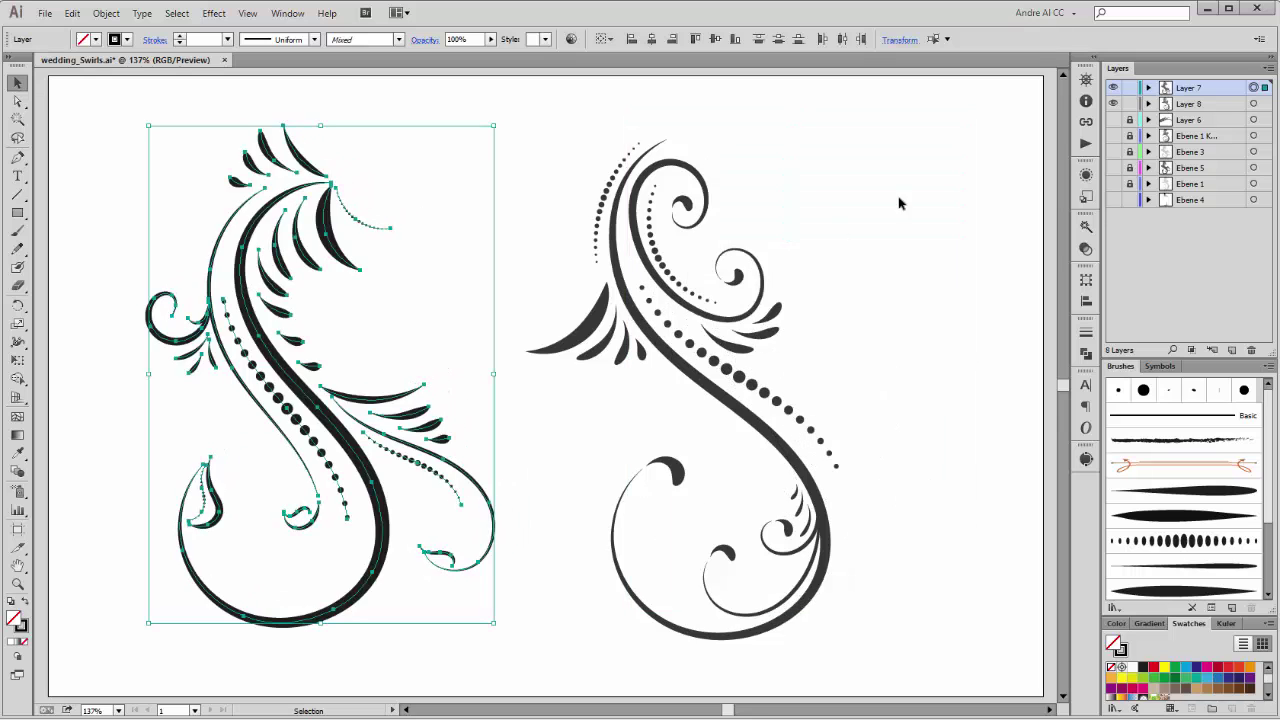
click(1254, 104)
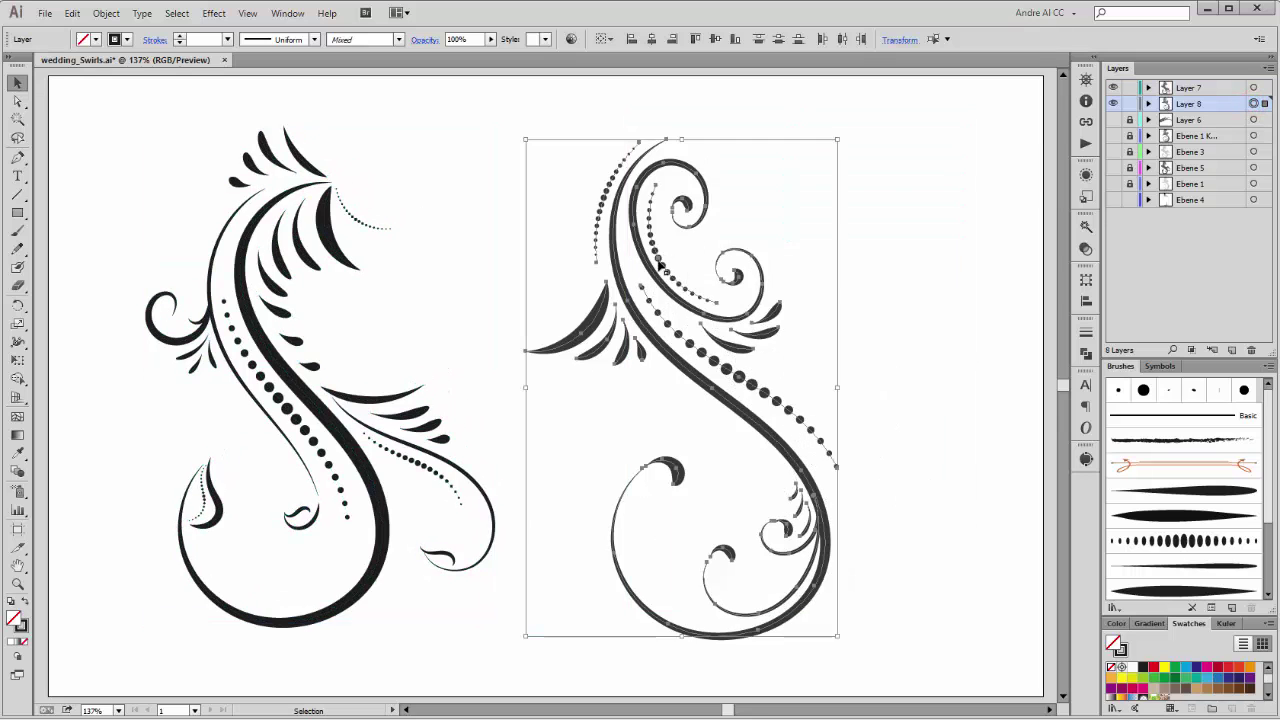
drag(655, 268, 739, 248)
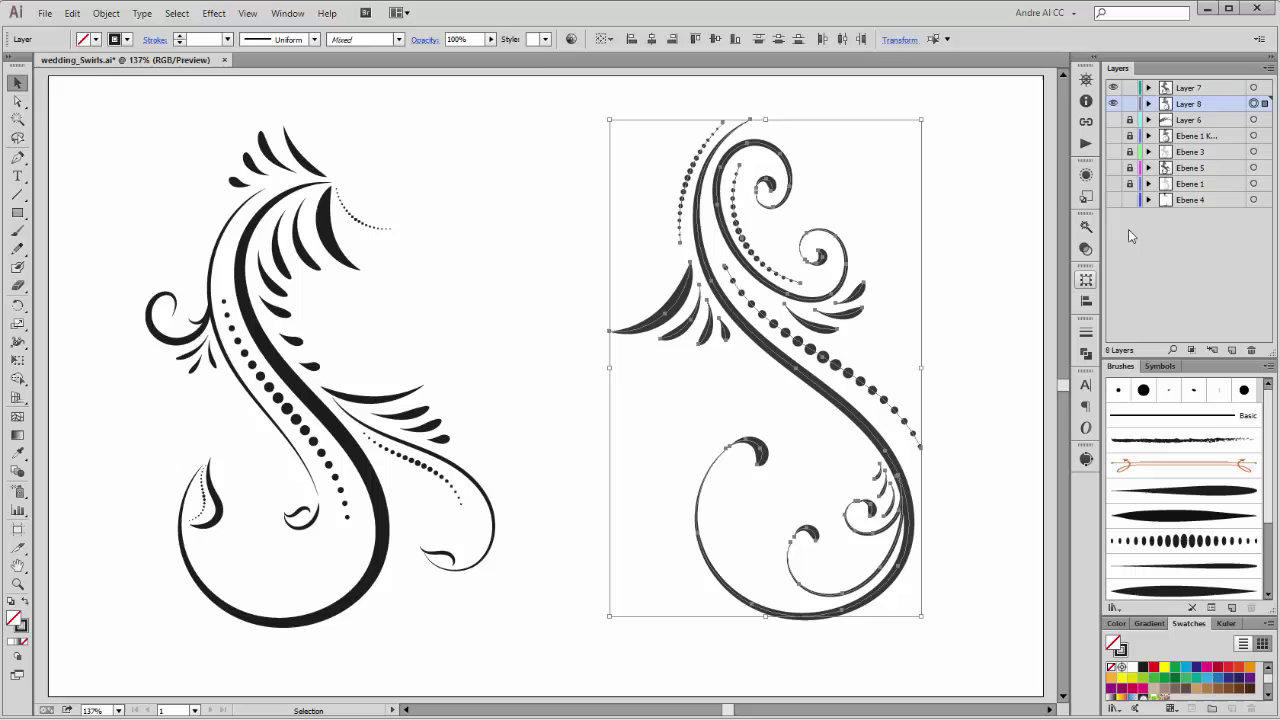
Duplicate Layer 7 and Layer 8, and leave only the two original layers visible
shift+click(1205, 88)
drag(1224, 105, 1234, 351)
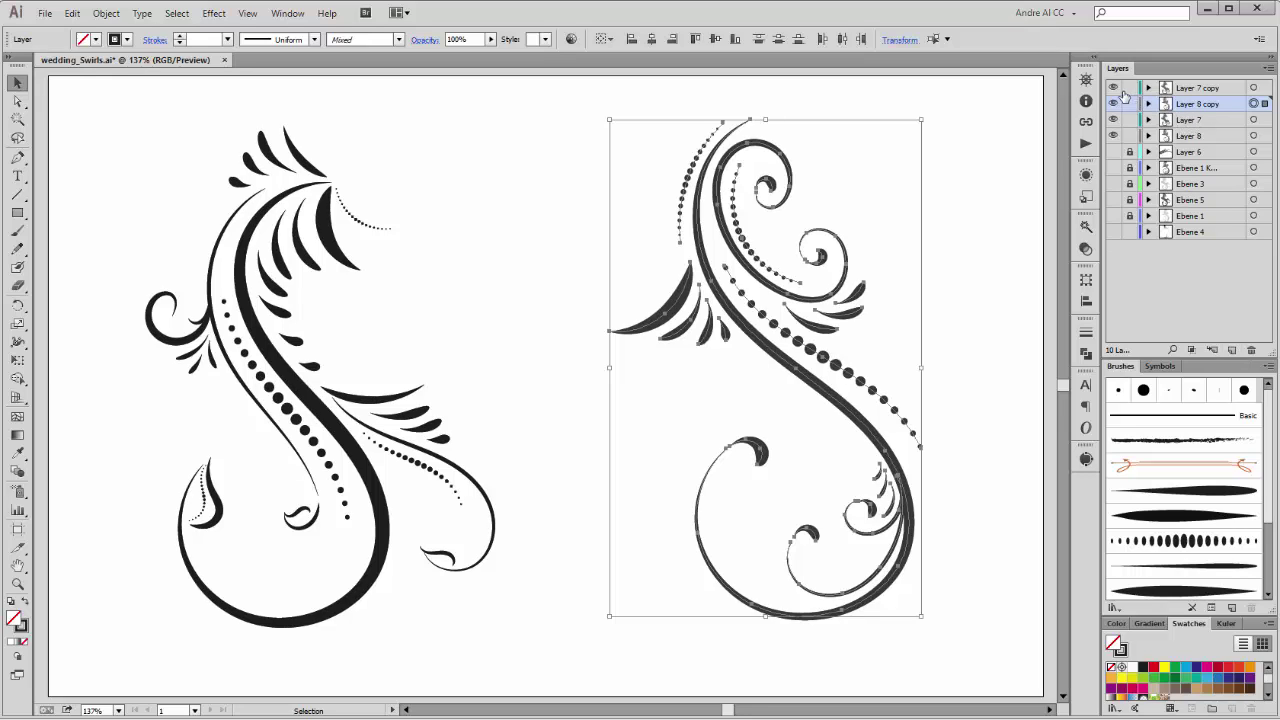
click(1113, 136)
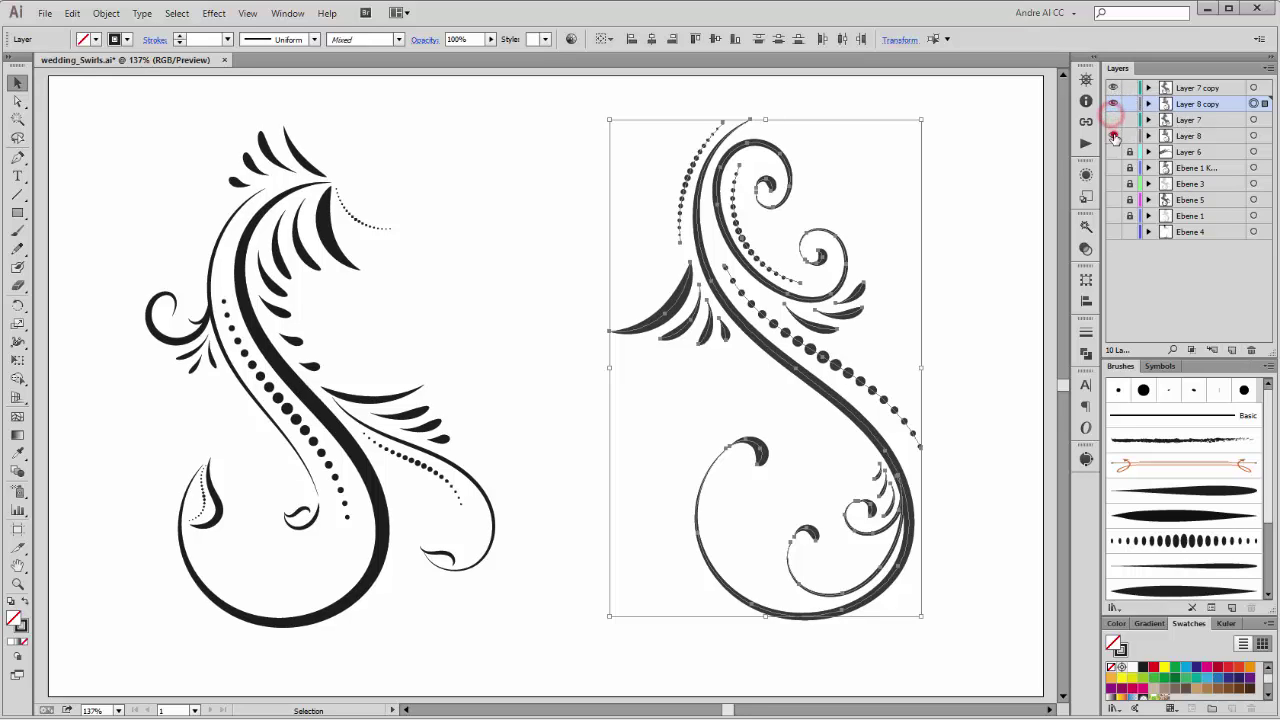
click(1113, 104)
click(1113, 88)
click(1113, 120)
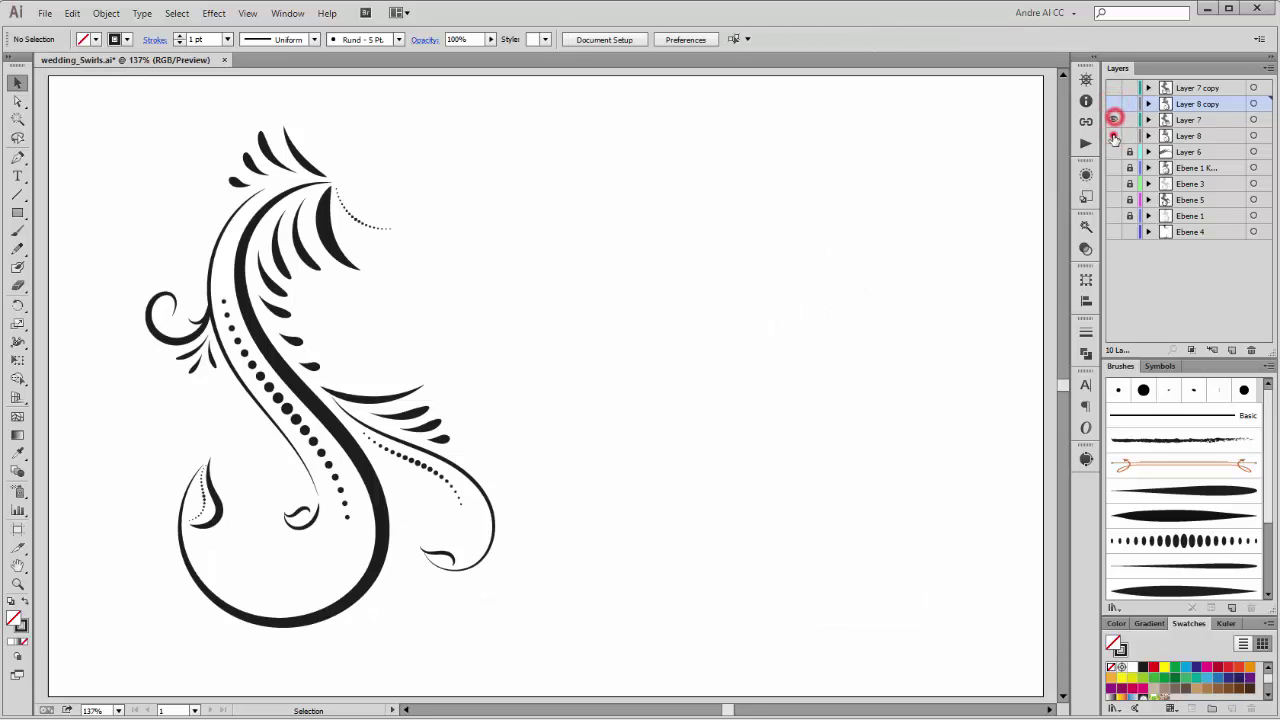
click(1113, 136)
Recolor the strokes of both original swirls with the C=0 M=0 Y=0 K=40 grey and show the two copy layers again
click(1253, 119)
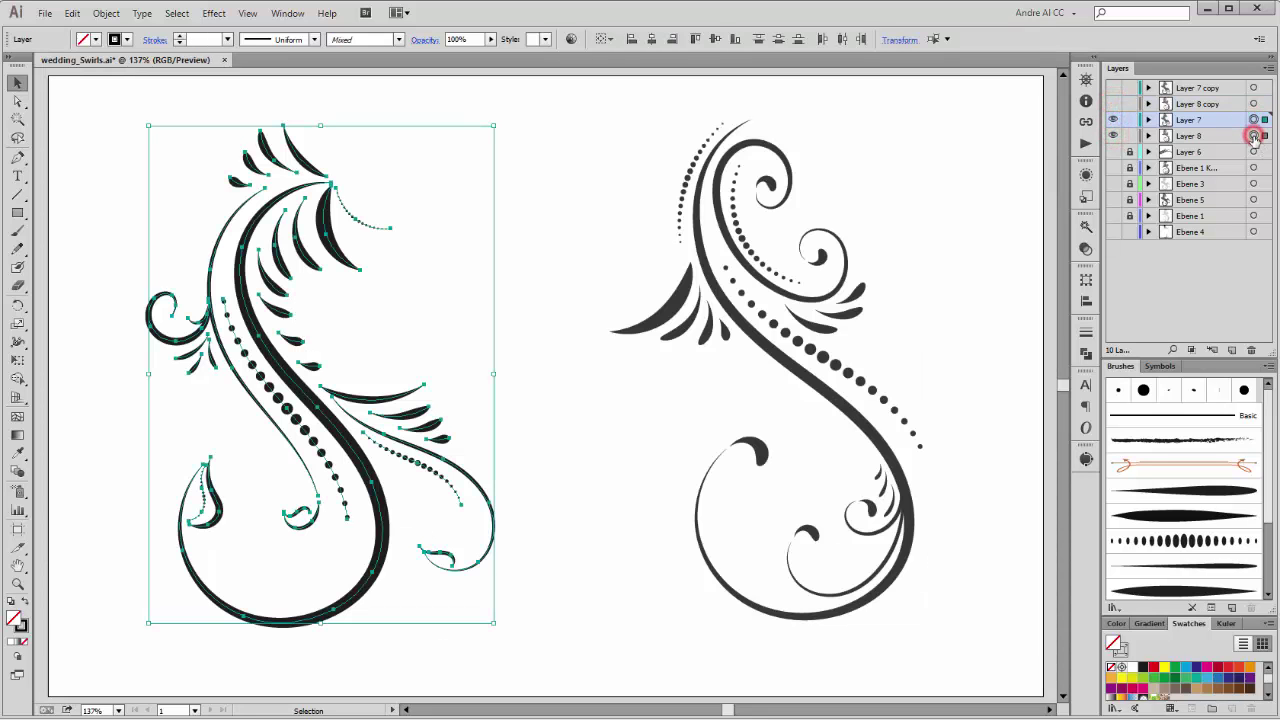
shift+click(1253, 135)
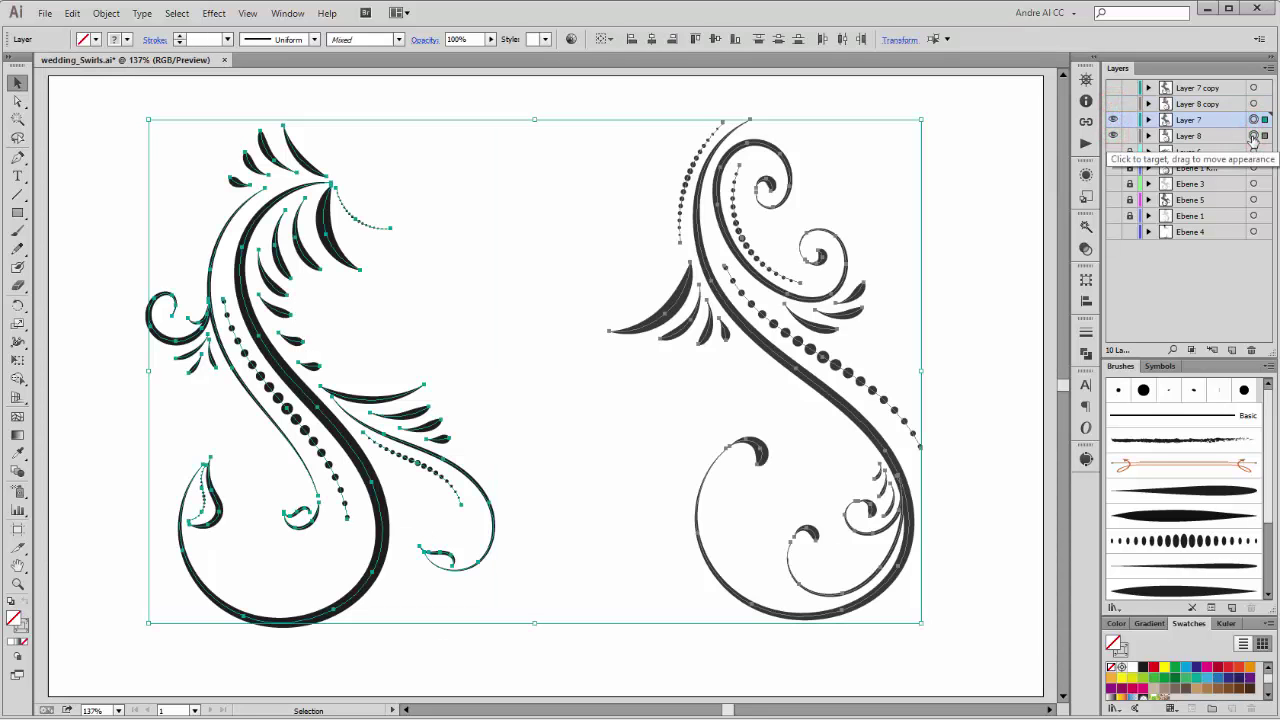
click(124, 40)
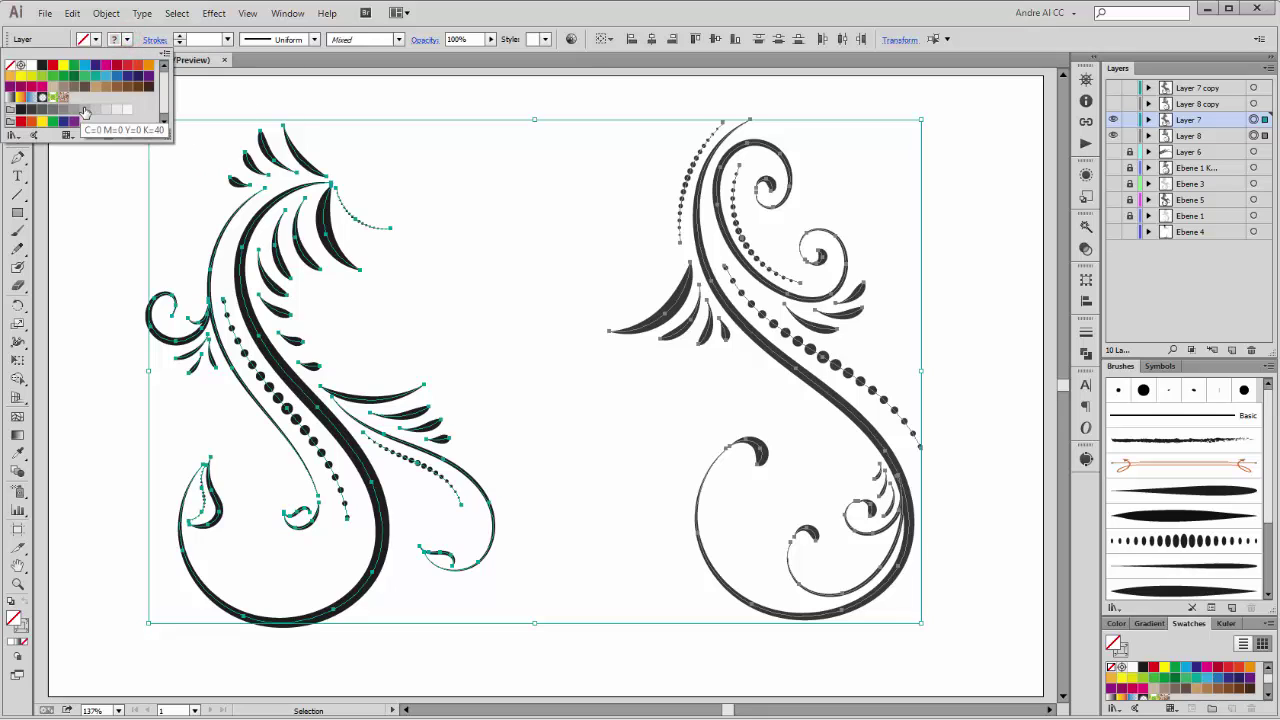
click(85, 112)
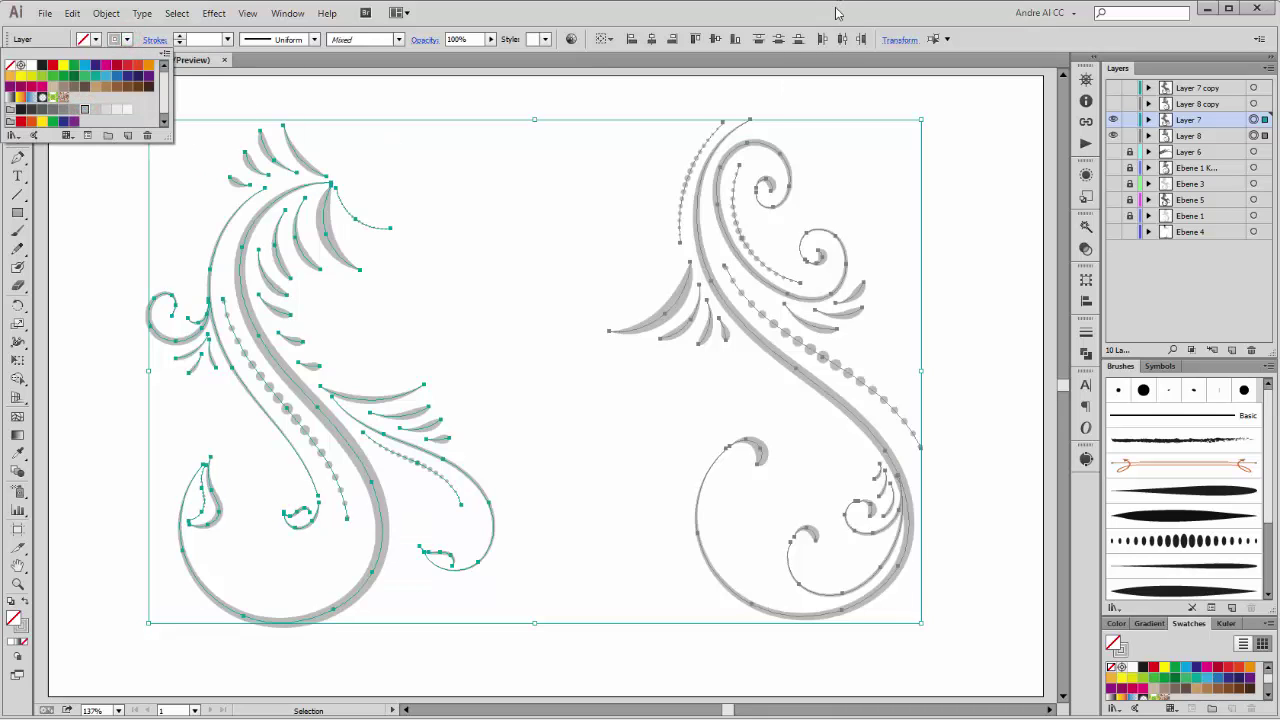
click(1113, 103)
click(1113, 87)
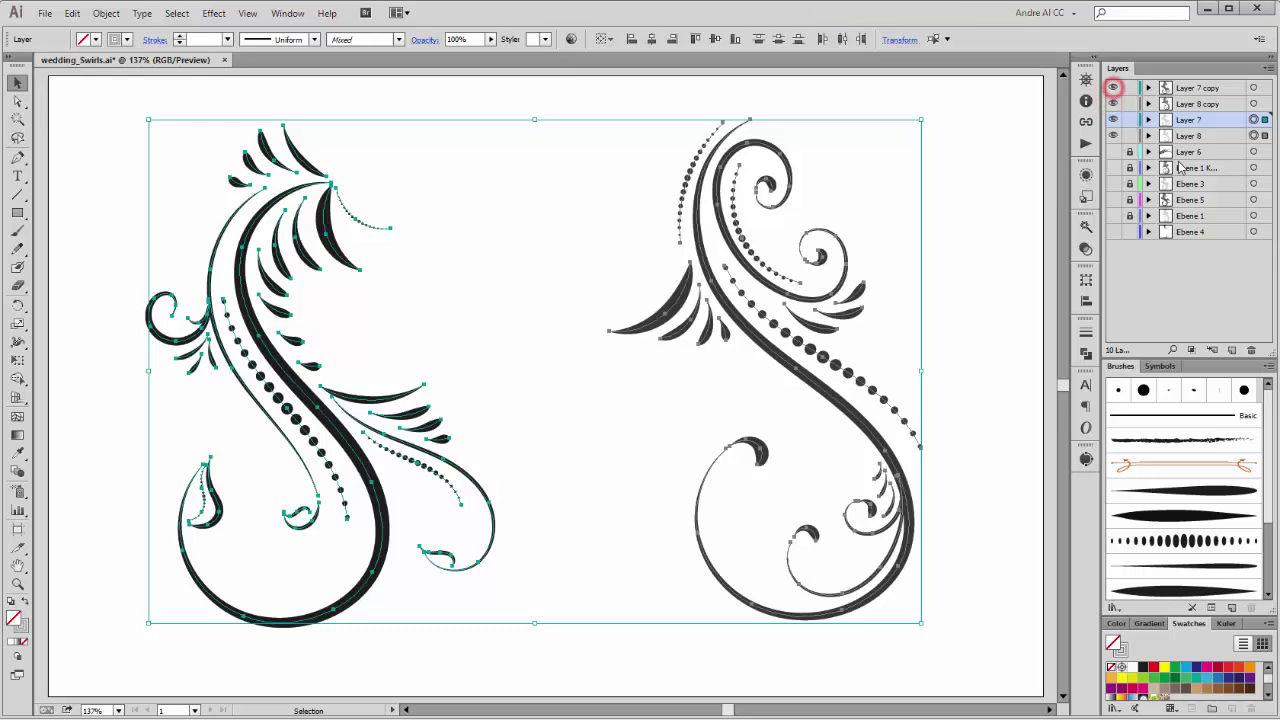
Hide Layer 7 and move Layer 8's grey swirl behind the black leafy swirl
click(1113, 120)
click(1253, 135)
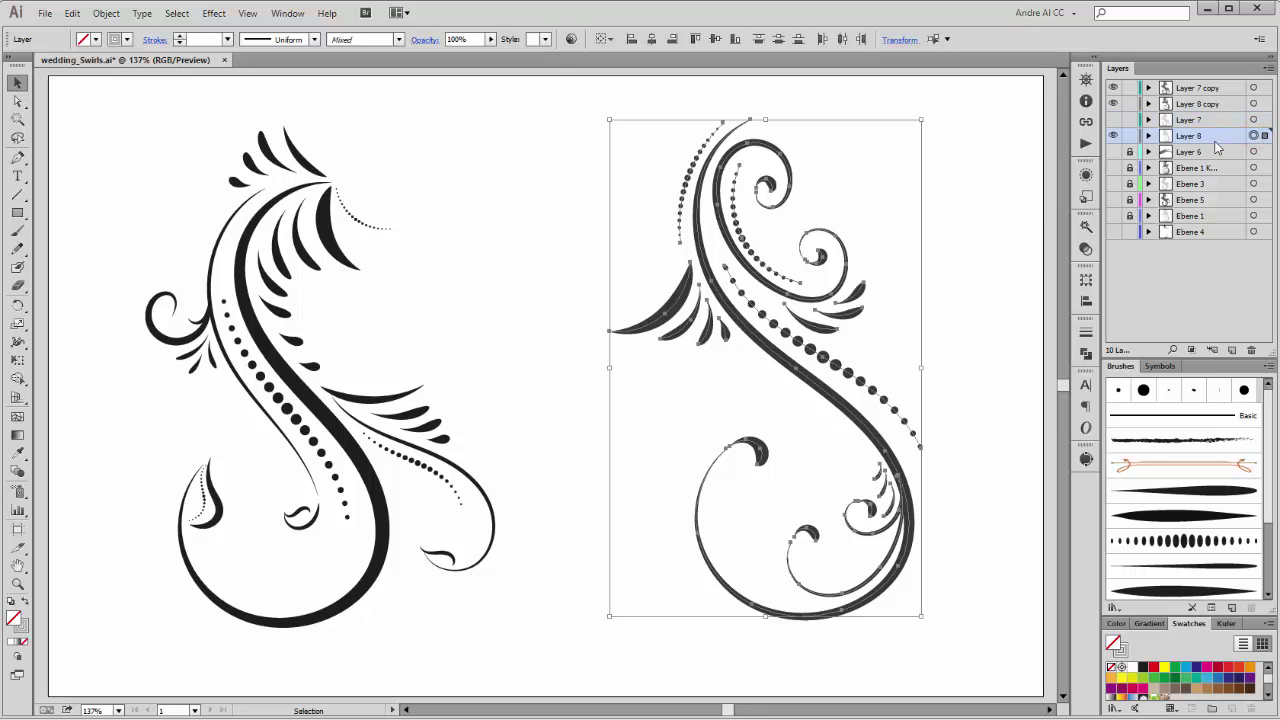
drag(770, 348, 325, 387)
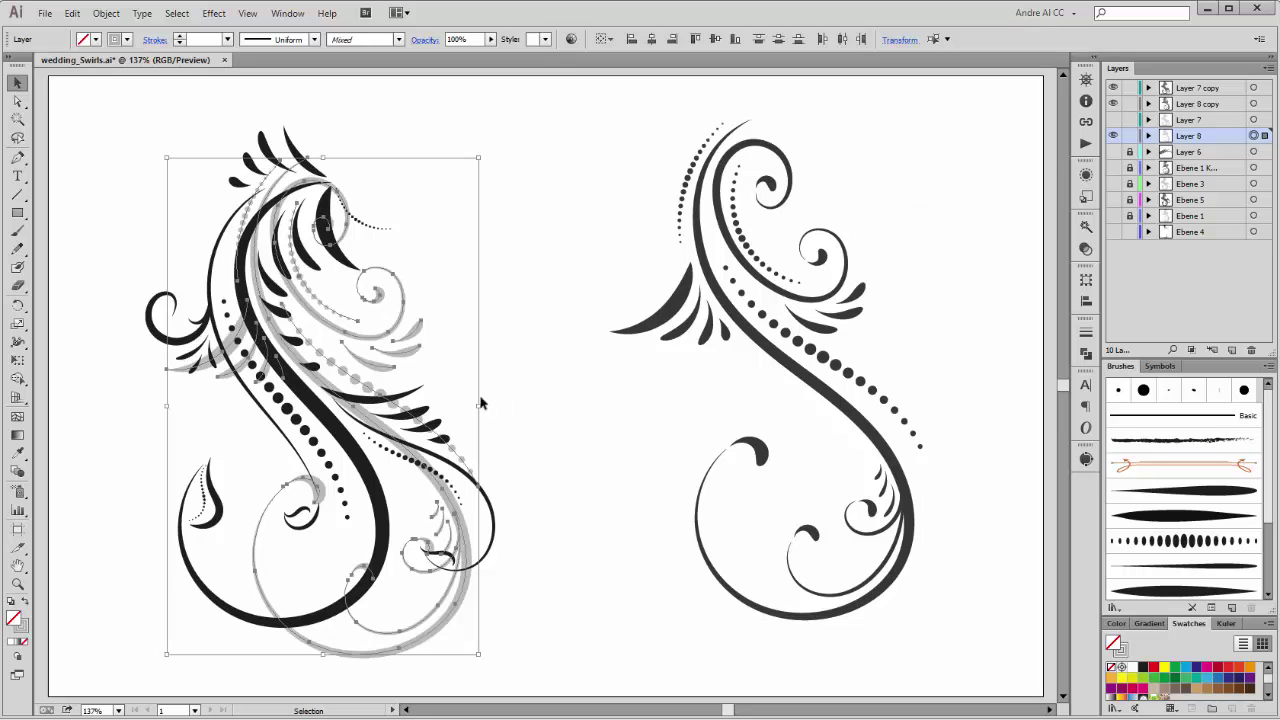
Scale, rotate and reposition Layer 8's grey swirl with Free Transform so it follows the black leafy swirl as a background shadow
click(17, 360)
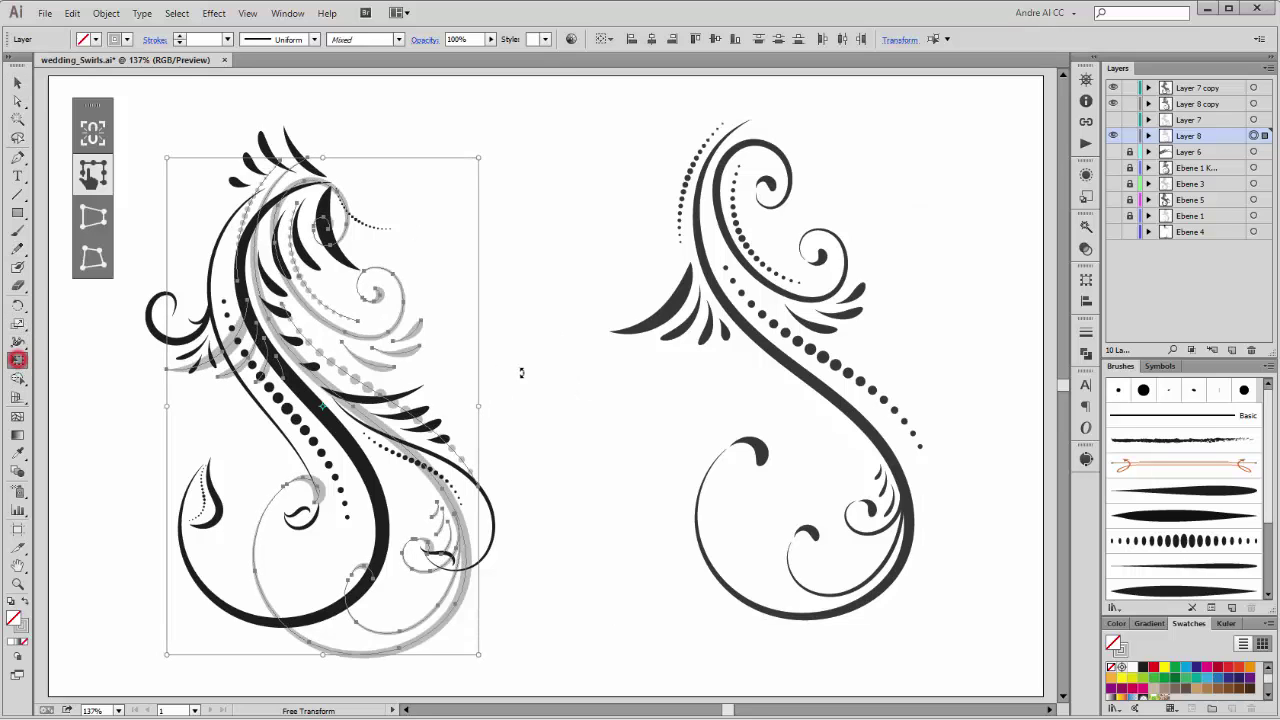
drag(501, 160, 350, 341)
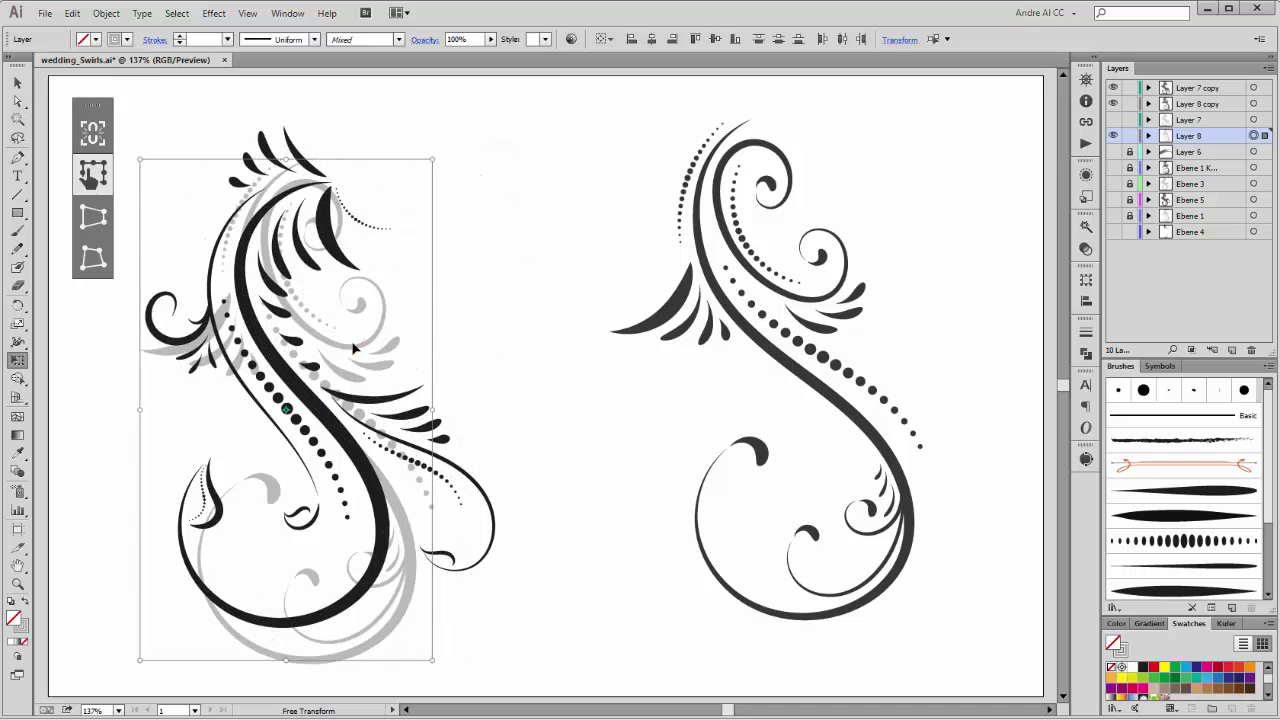
drag(430, 658, 446, 684)
drag(349, 241, 321, 241)
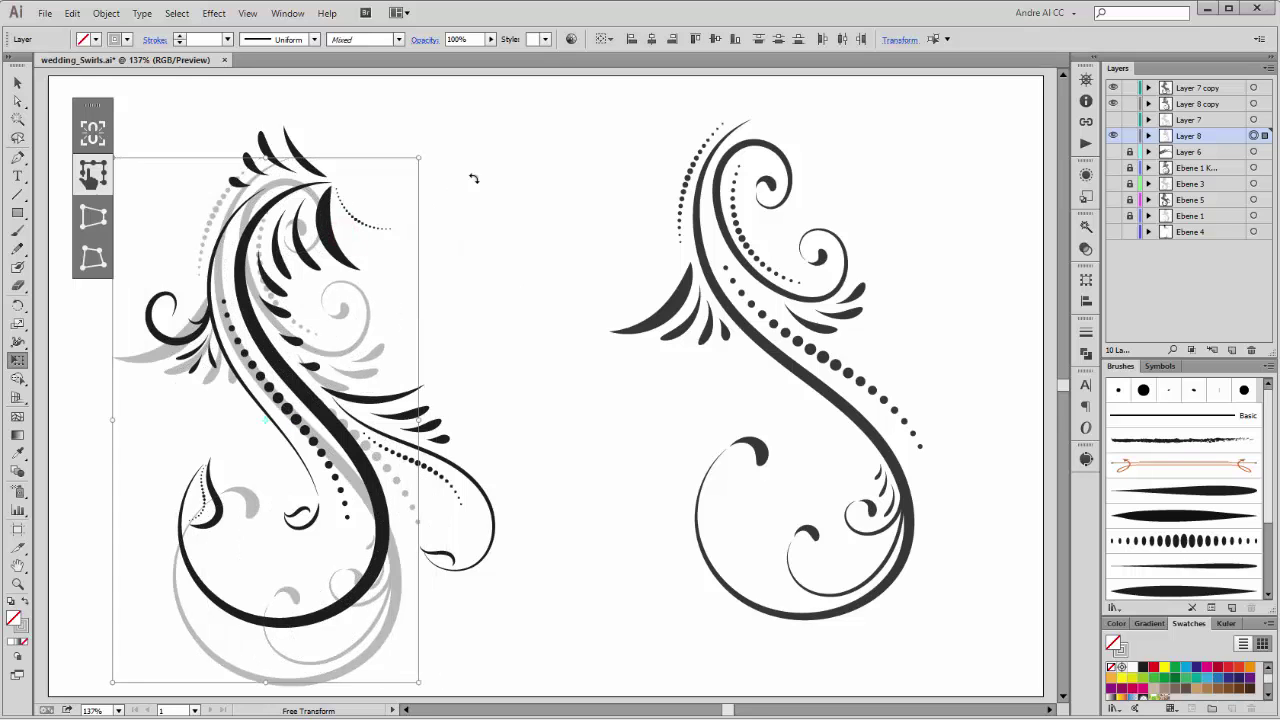
drag(466, 157, 357, 231)
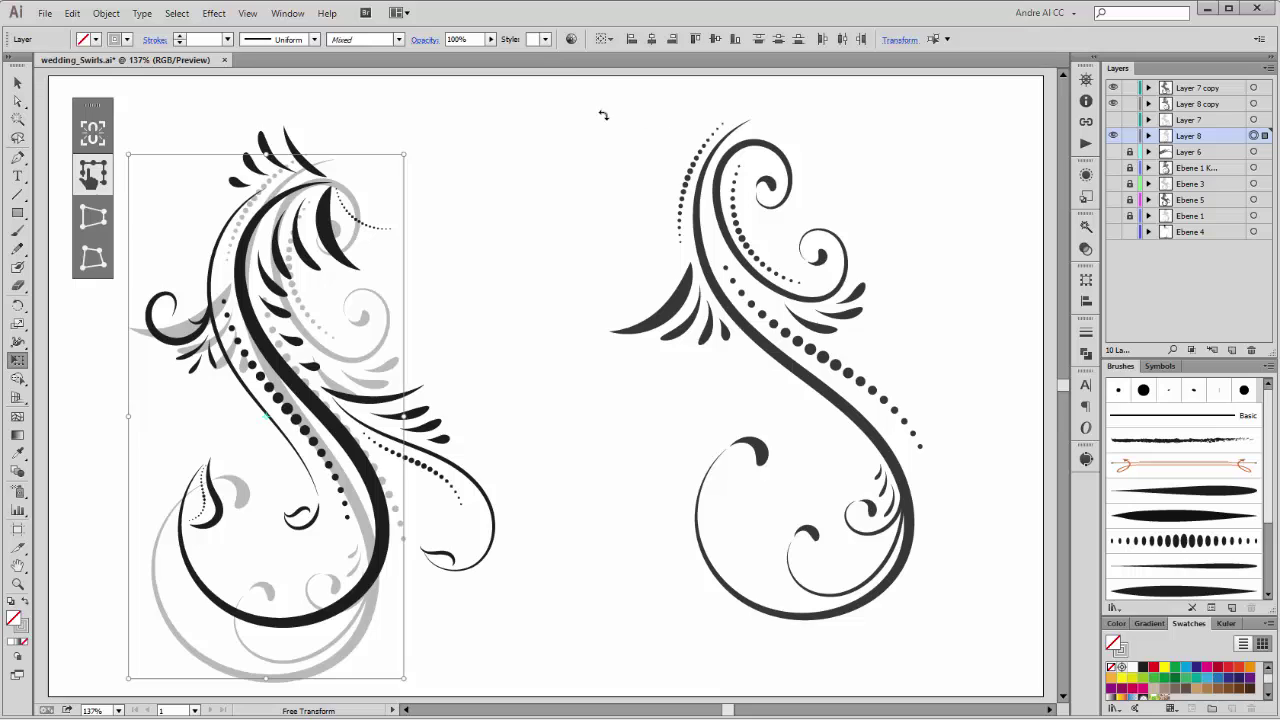
key(ctrl+shift+a)
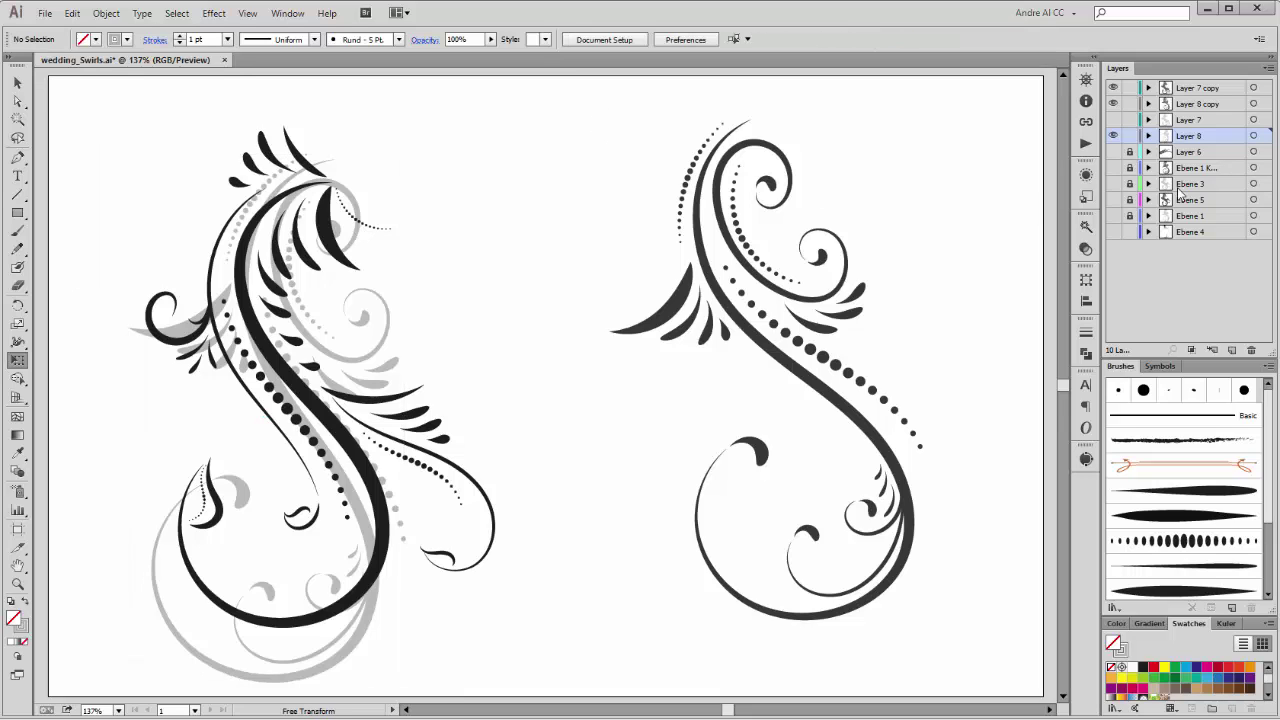
Show Layer 7, then move its grey swirl behind the spiral-topped dark swirl and enlarge it
click(1112, 135)
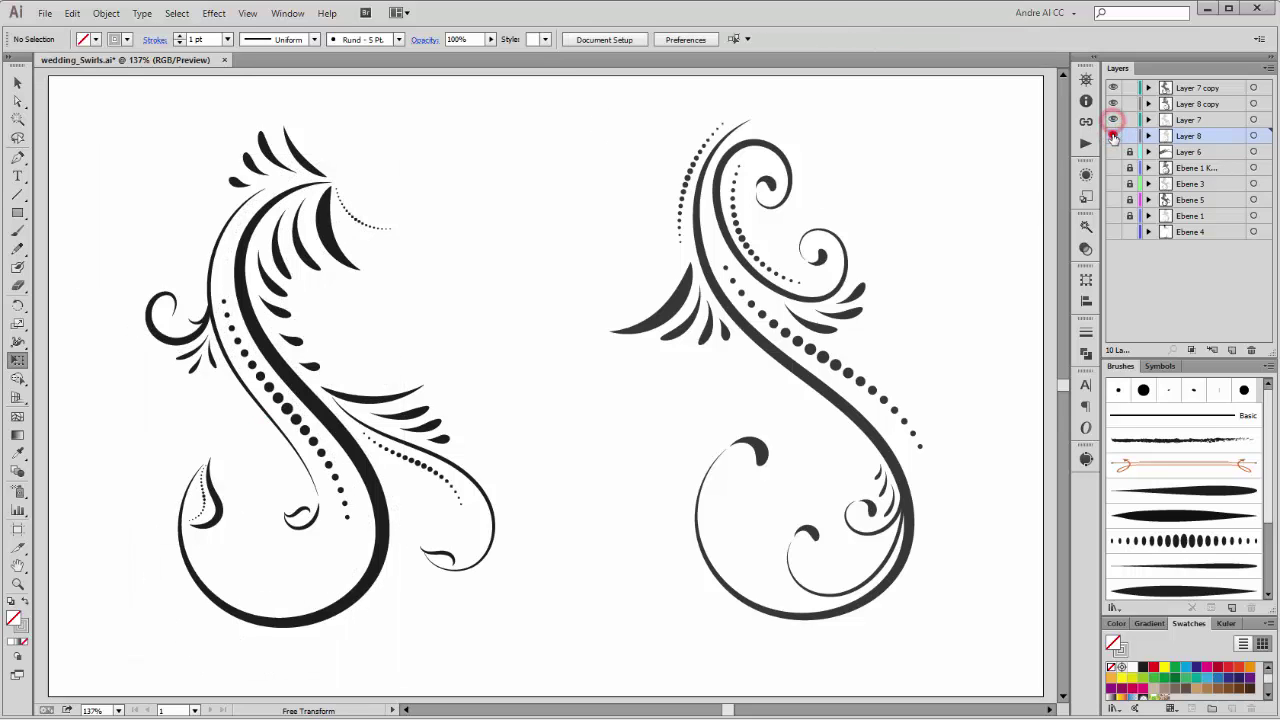
click(1112, 135)
click(1253, 119)
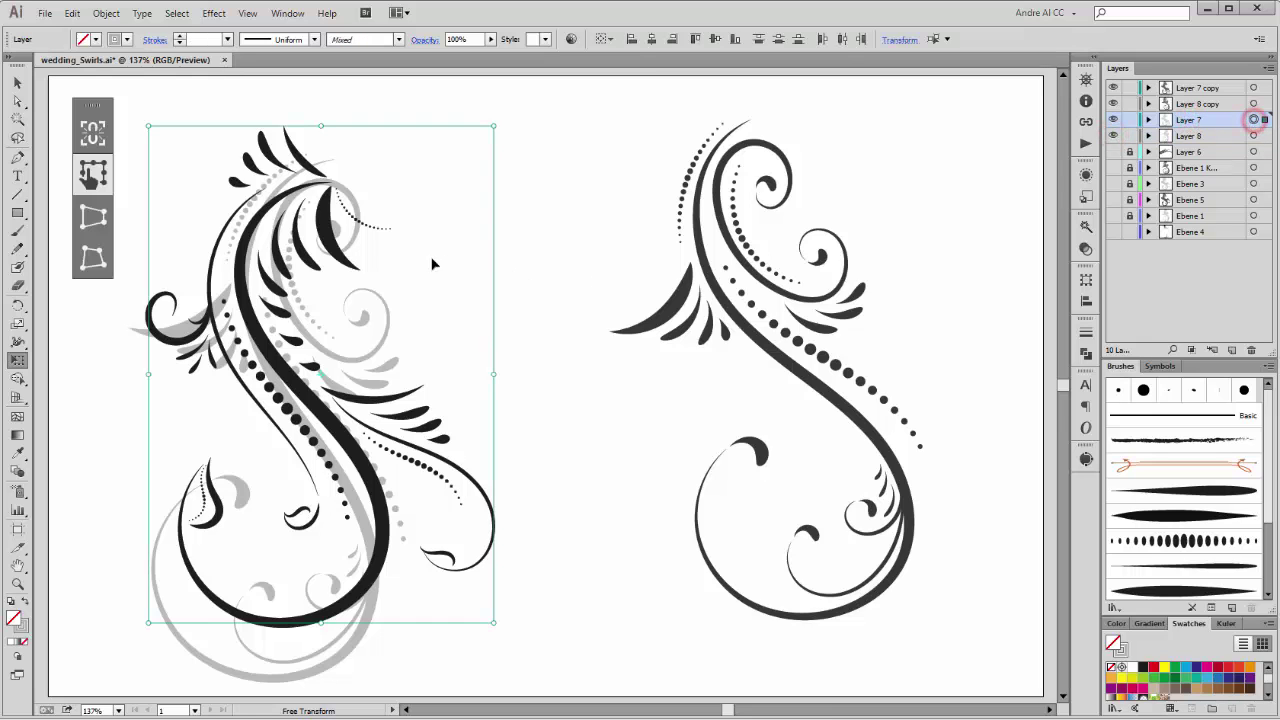
drag(380, 230, 839, 226)
drag(605, 620, 567, 678)
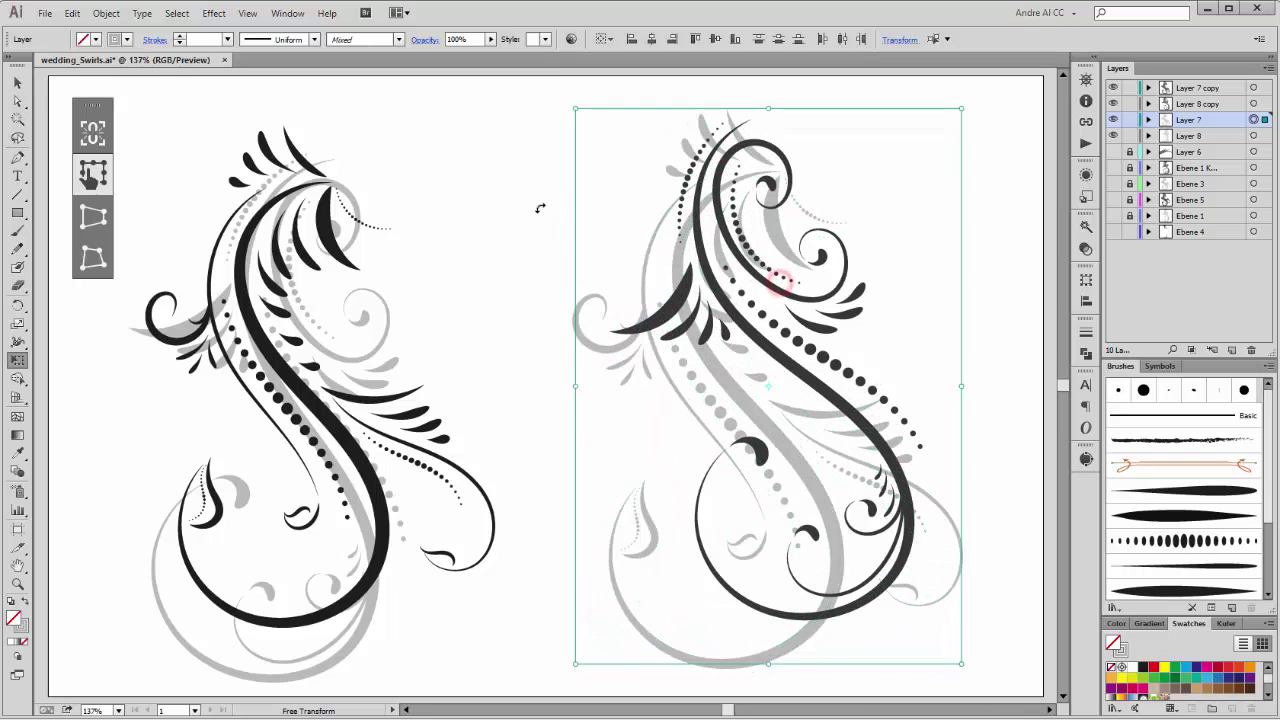
Rotate, enlarge and reposition Layer 7's grey swirl with Free Transform so its stem follows the spiral-topped dark swirl as a shadow
mouse_move(546, 203)
mouse_down()
mouse_move(523, 223)
mouse_move(531, 214)
mouse_up()
drag(757, 228, 768, 203)
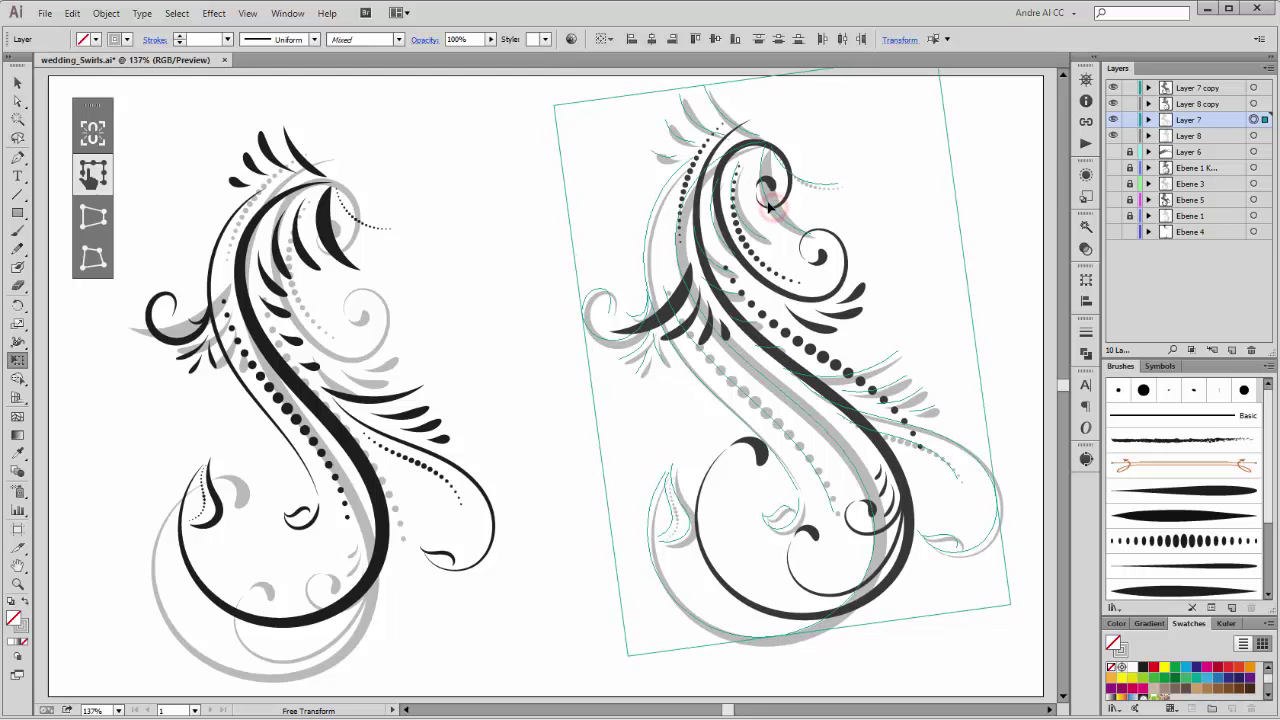
drag(1005, 601, 1037, 633)
drag(522, 299, 555, 345)
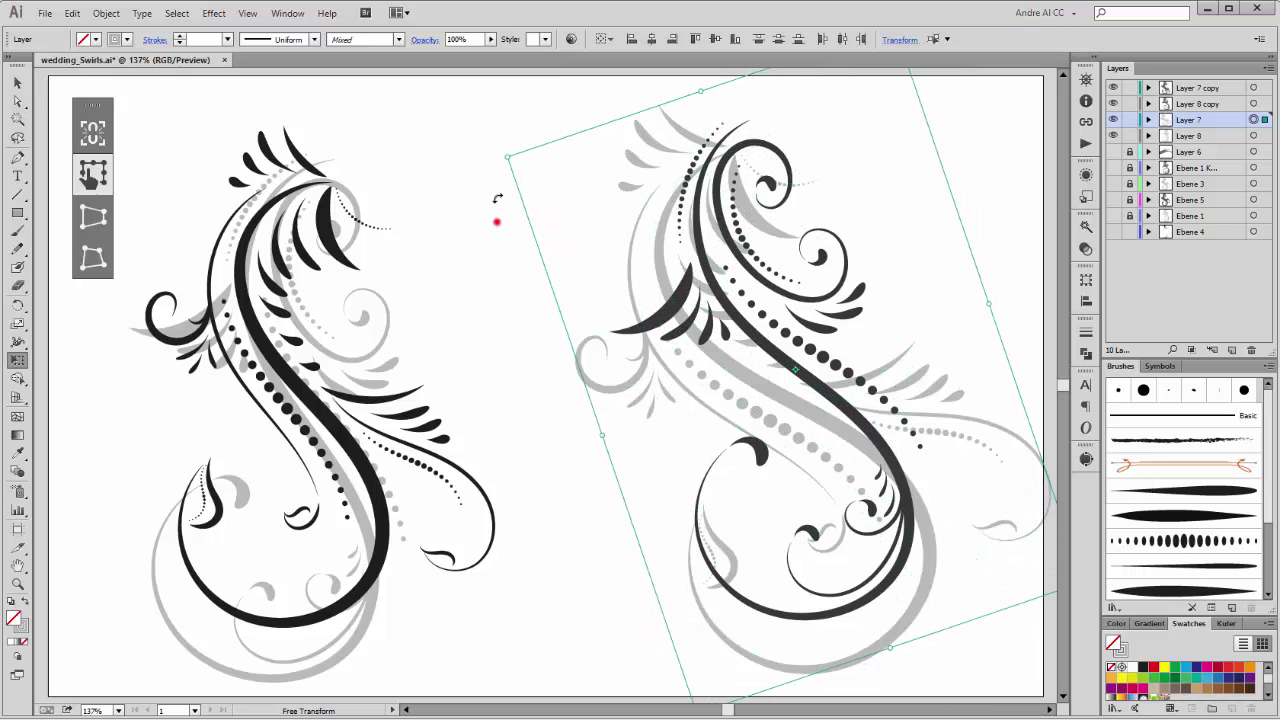
drag(497, 222, 711, 208)
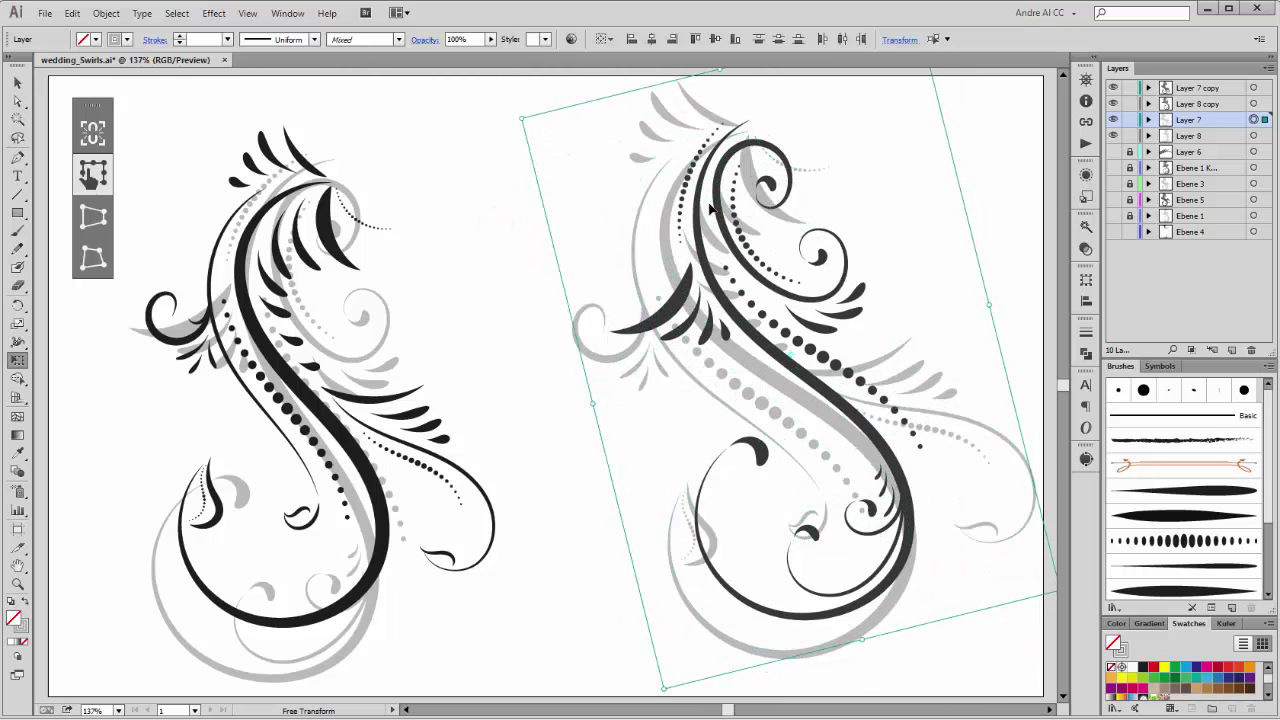
ctrl+click(1027, 132)
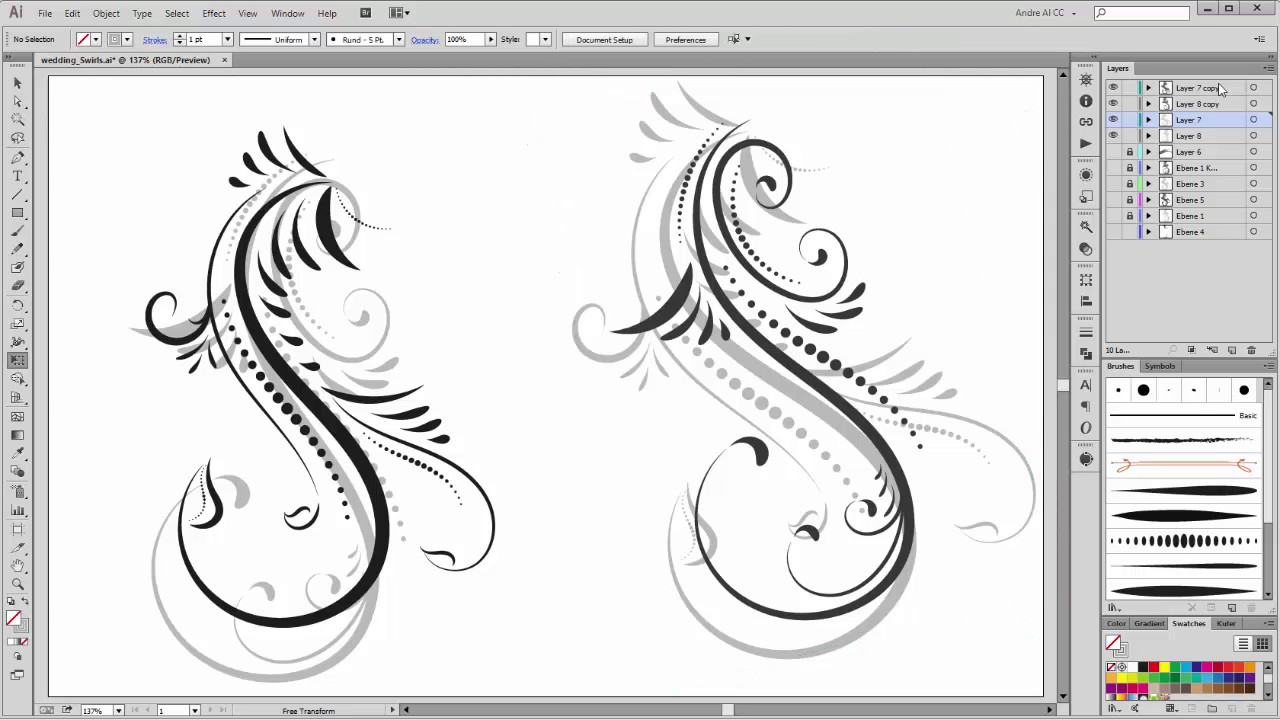
Toggle the visibility of Layer 7 and Layer 8 copy to identify them, then move Layer 7 copy directly above Layer 8
click(1113, 119)
click(1113, 119)
click(1113, 104)
click(1113, 104)
click(1197, 88)
drag(1197, 88, 1201, 130)
Select the artwork of Layer 7 copy and Layer 8 together and shift this leafy swirl composition slightly up and to the left
click(1254, 120)
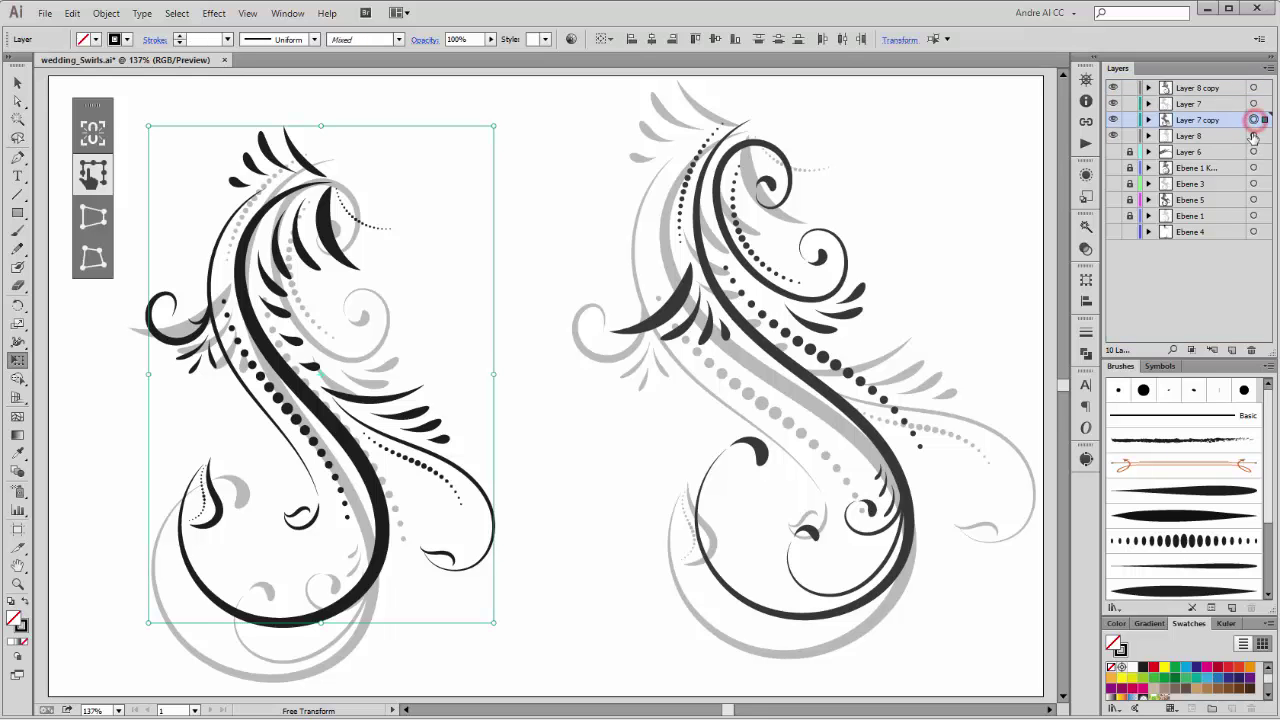
drag(279, 205, 273, 198)
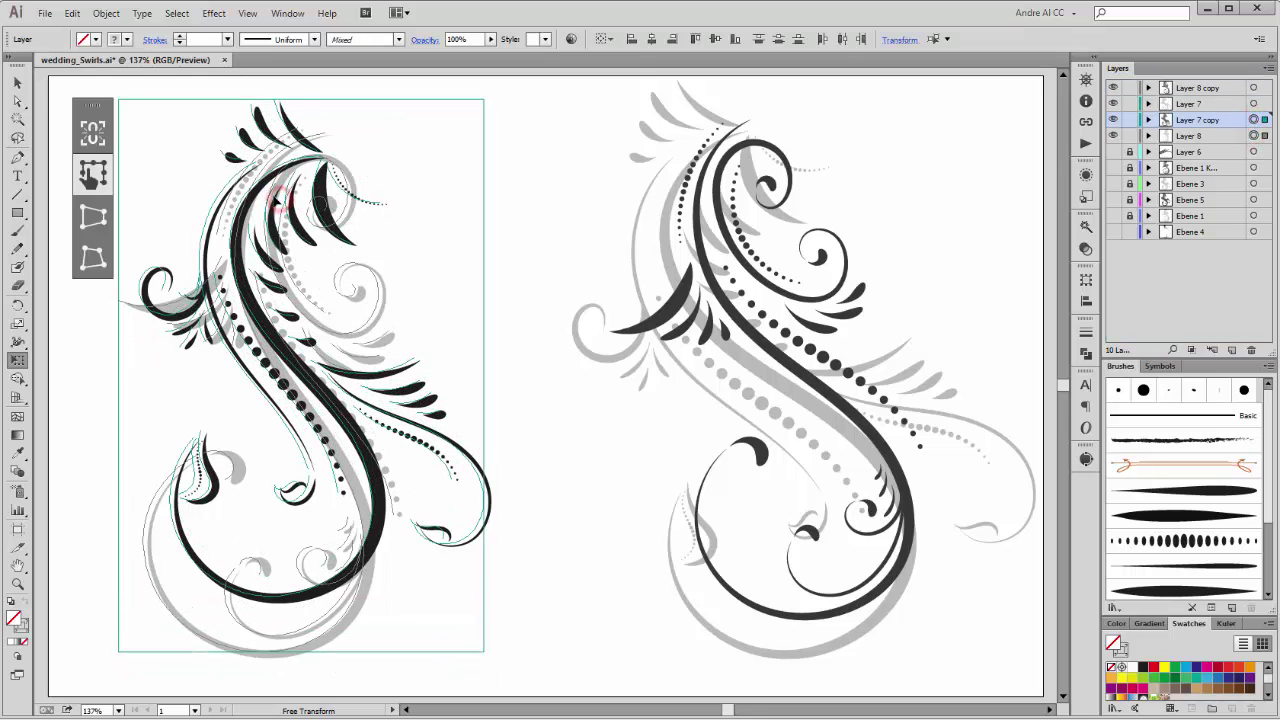
click(972, 180)
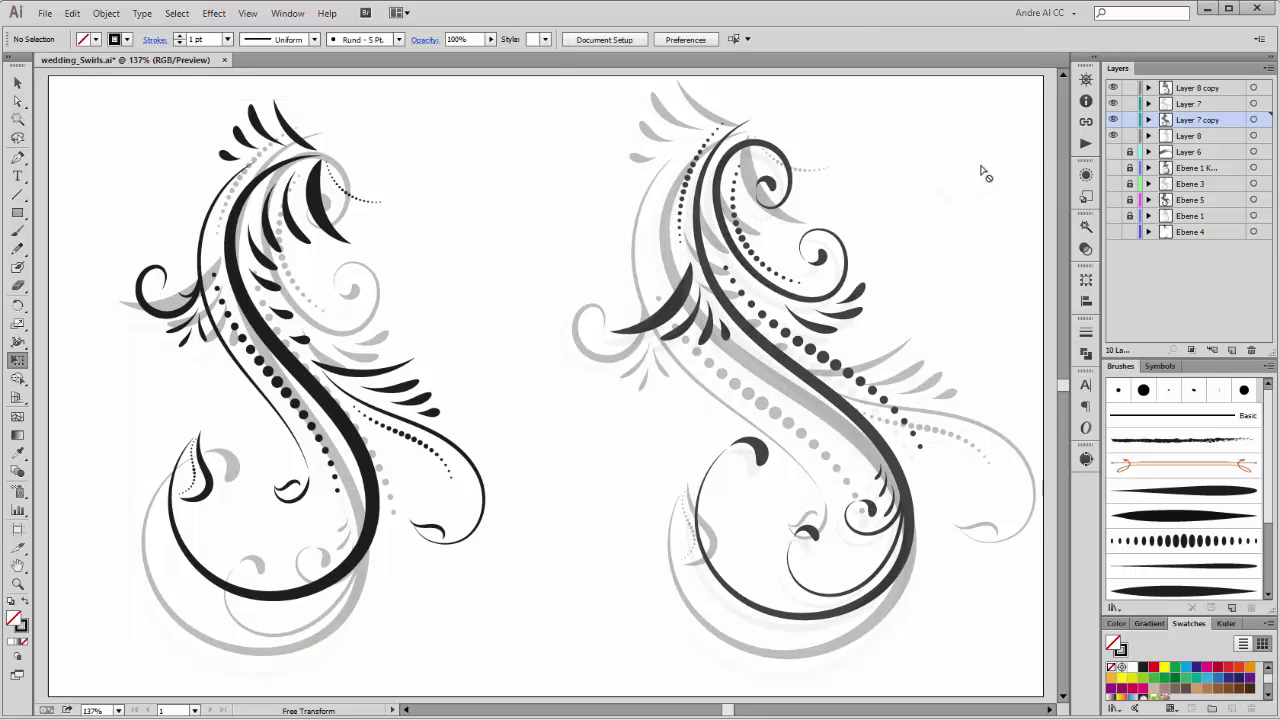